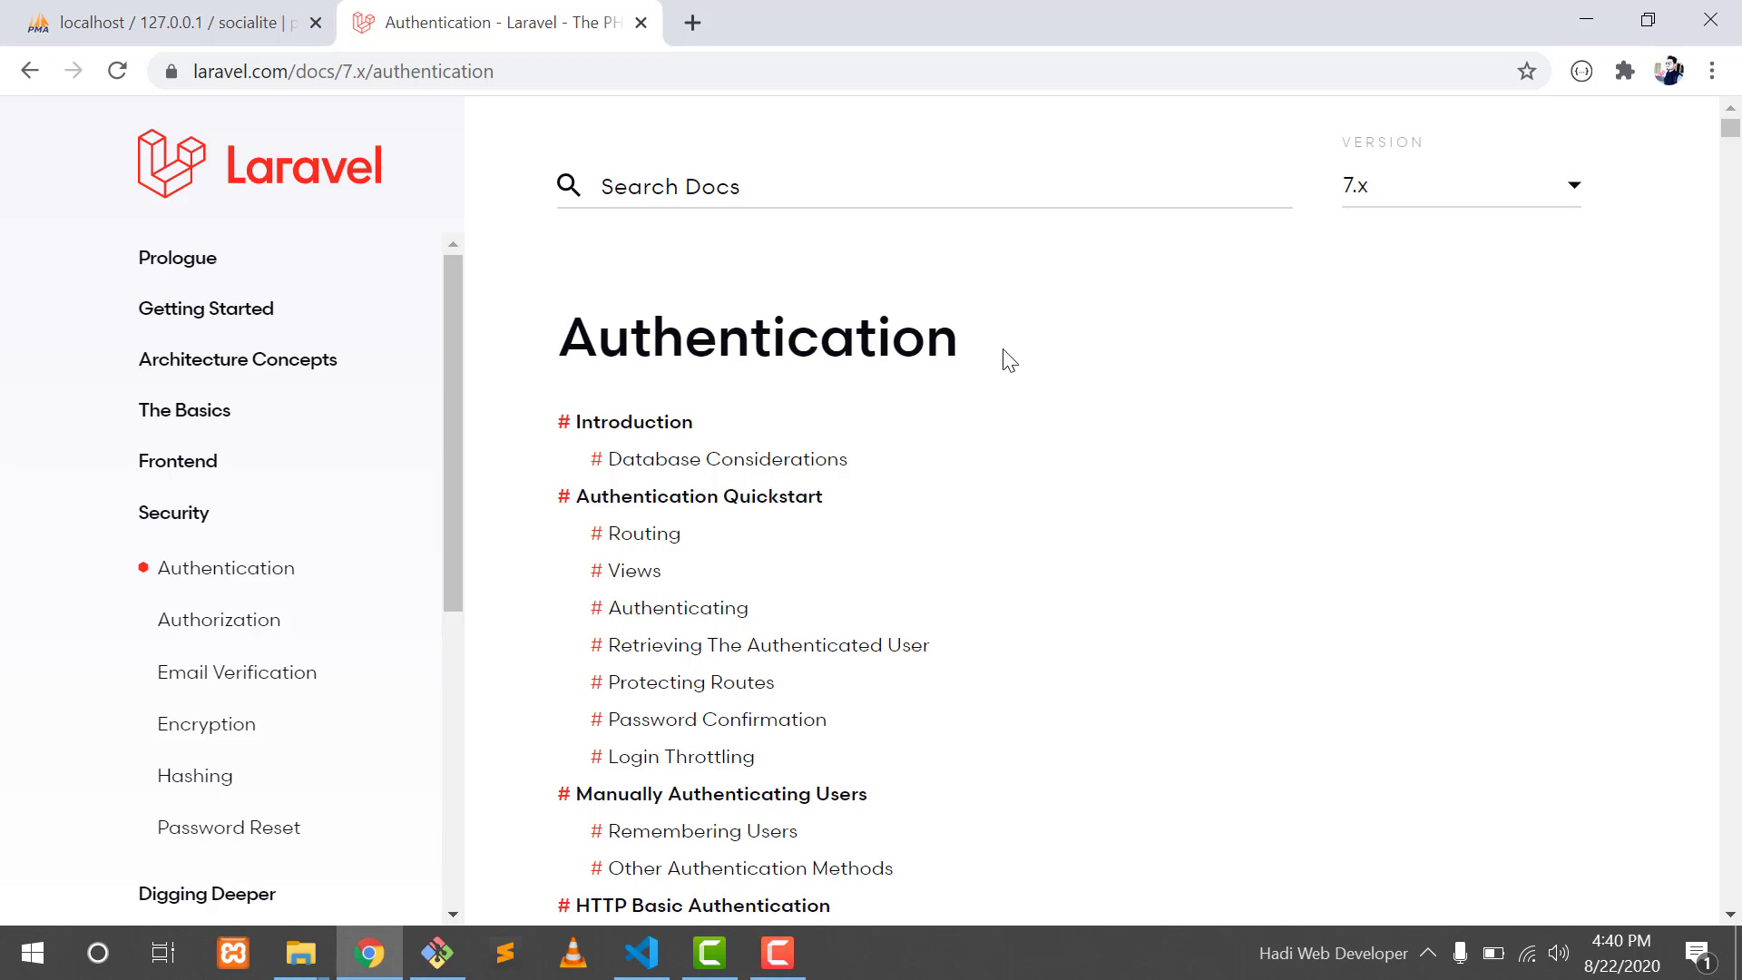
Start php artisan serve in Git Bash, then return to the authentication docs in Chrome.
left_click(640, 953)
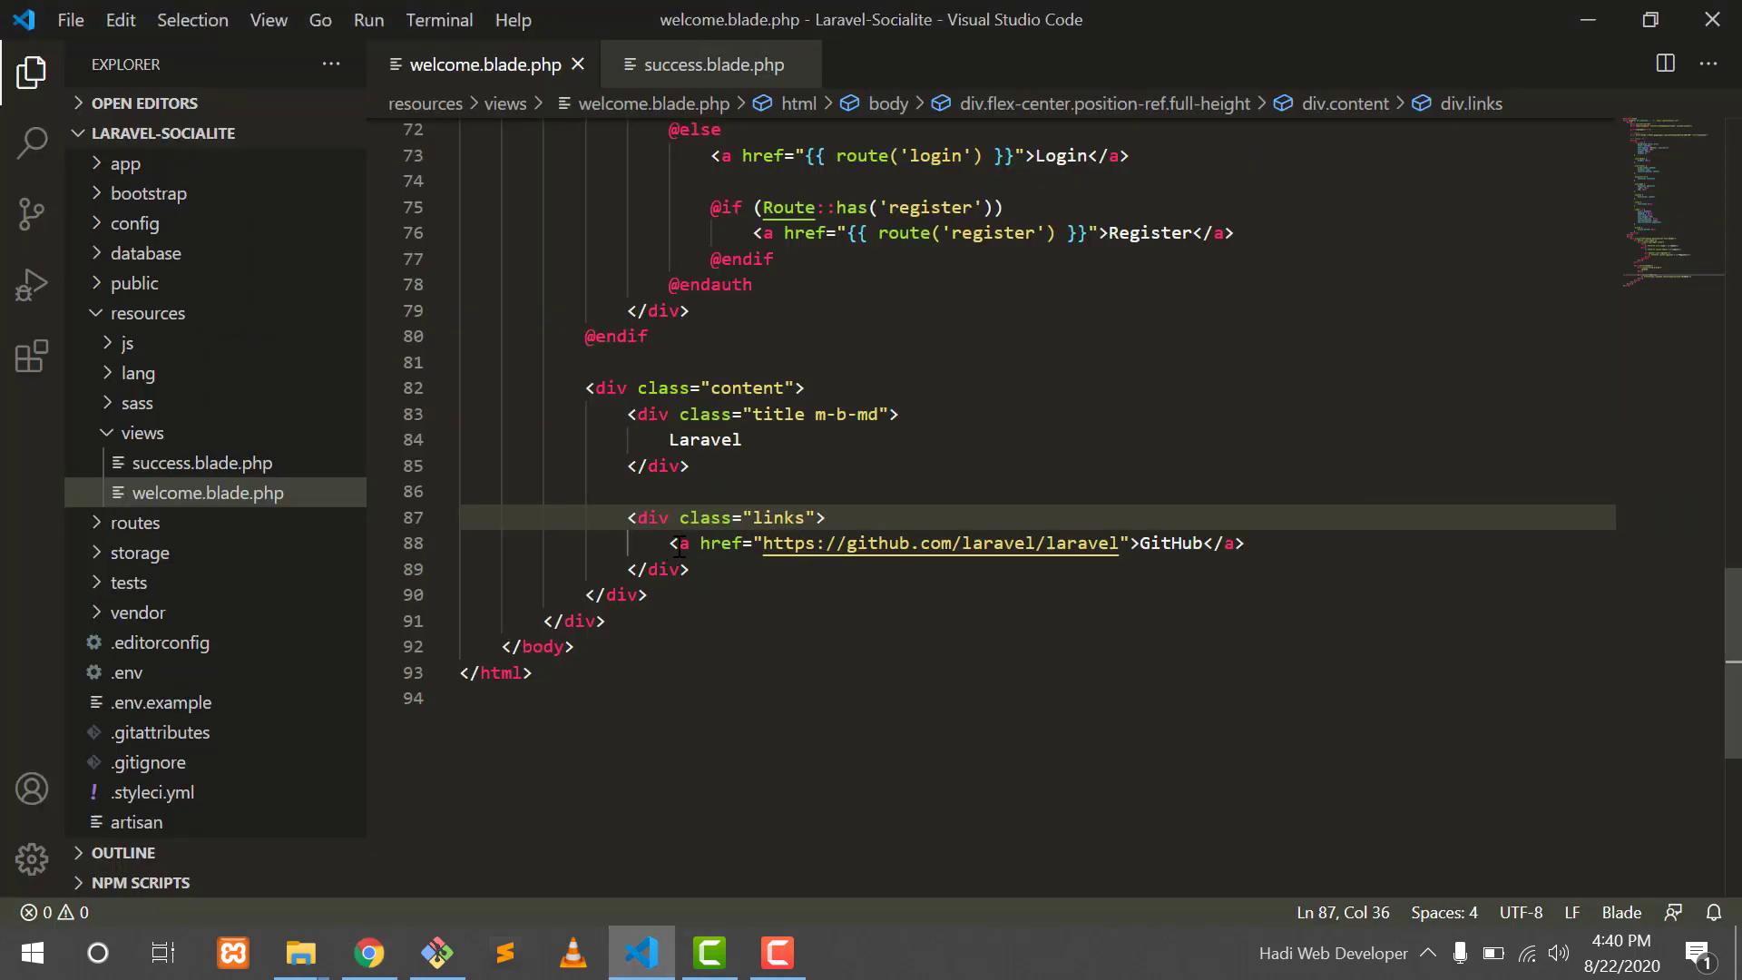
left_click(437, 953)
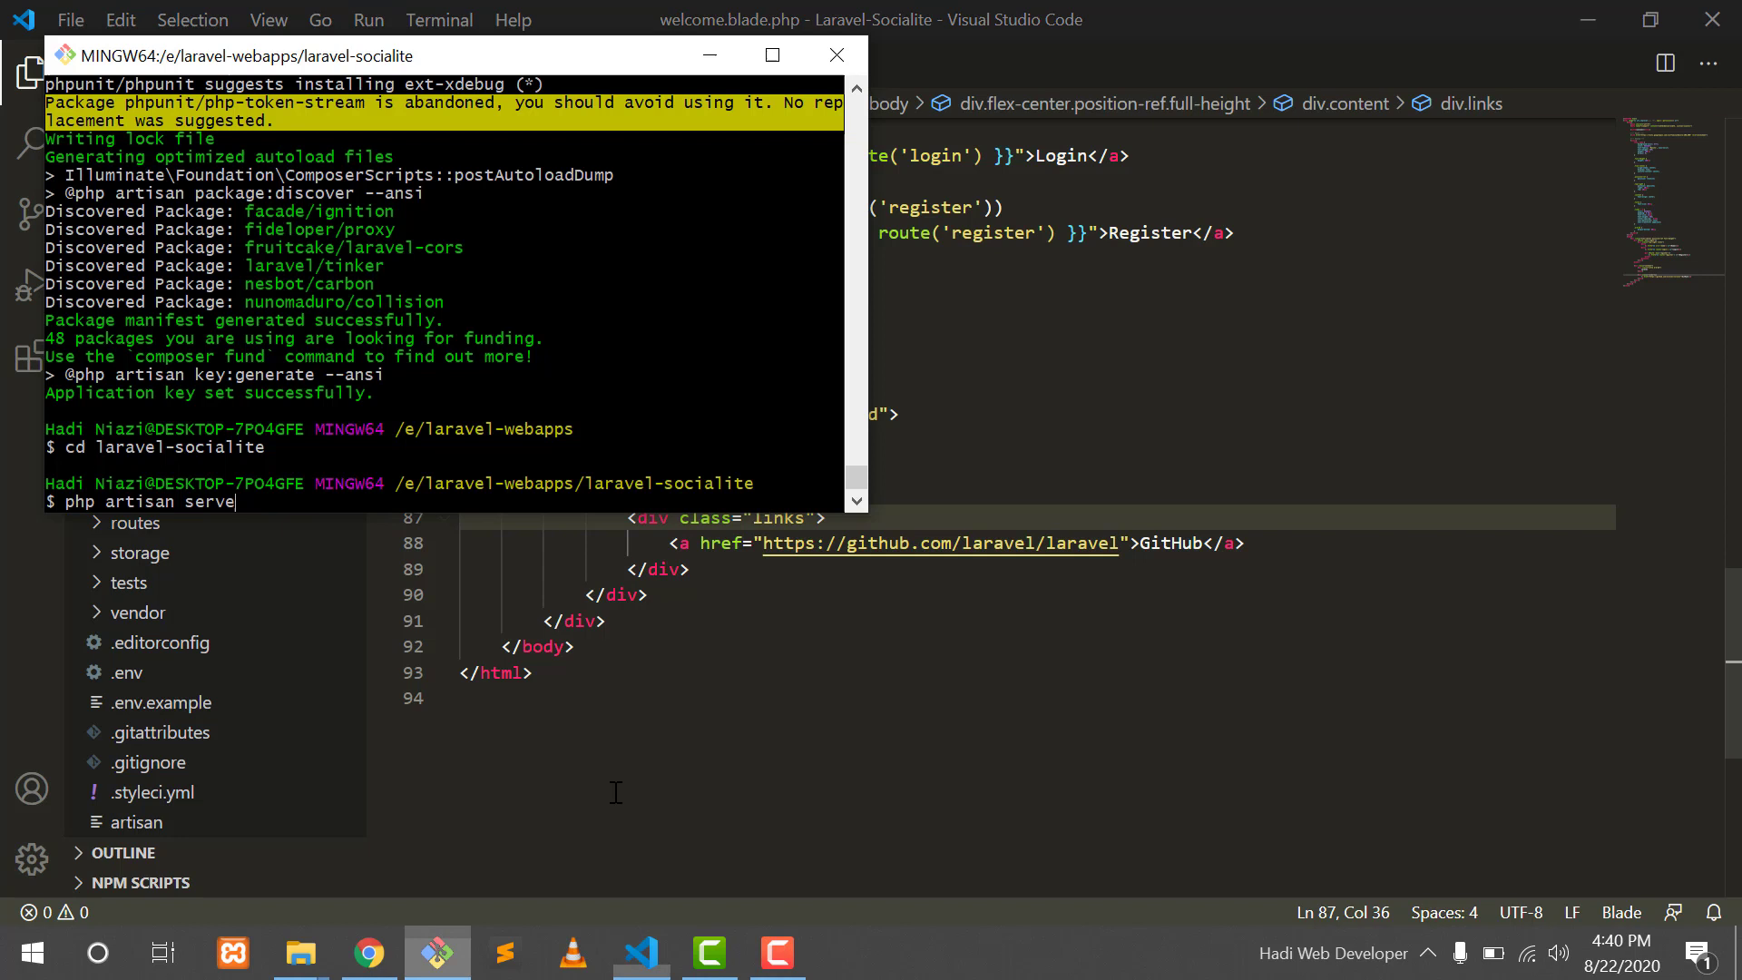
key("Return")
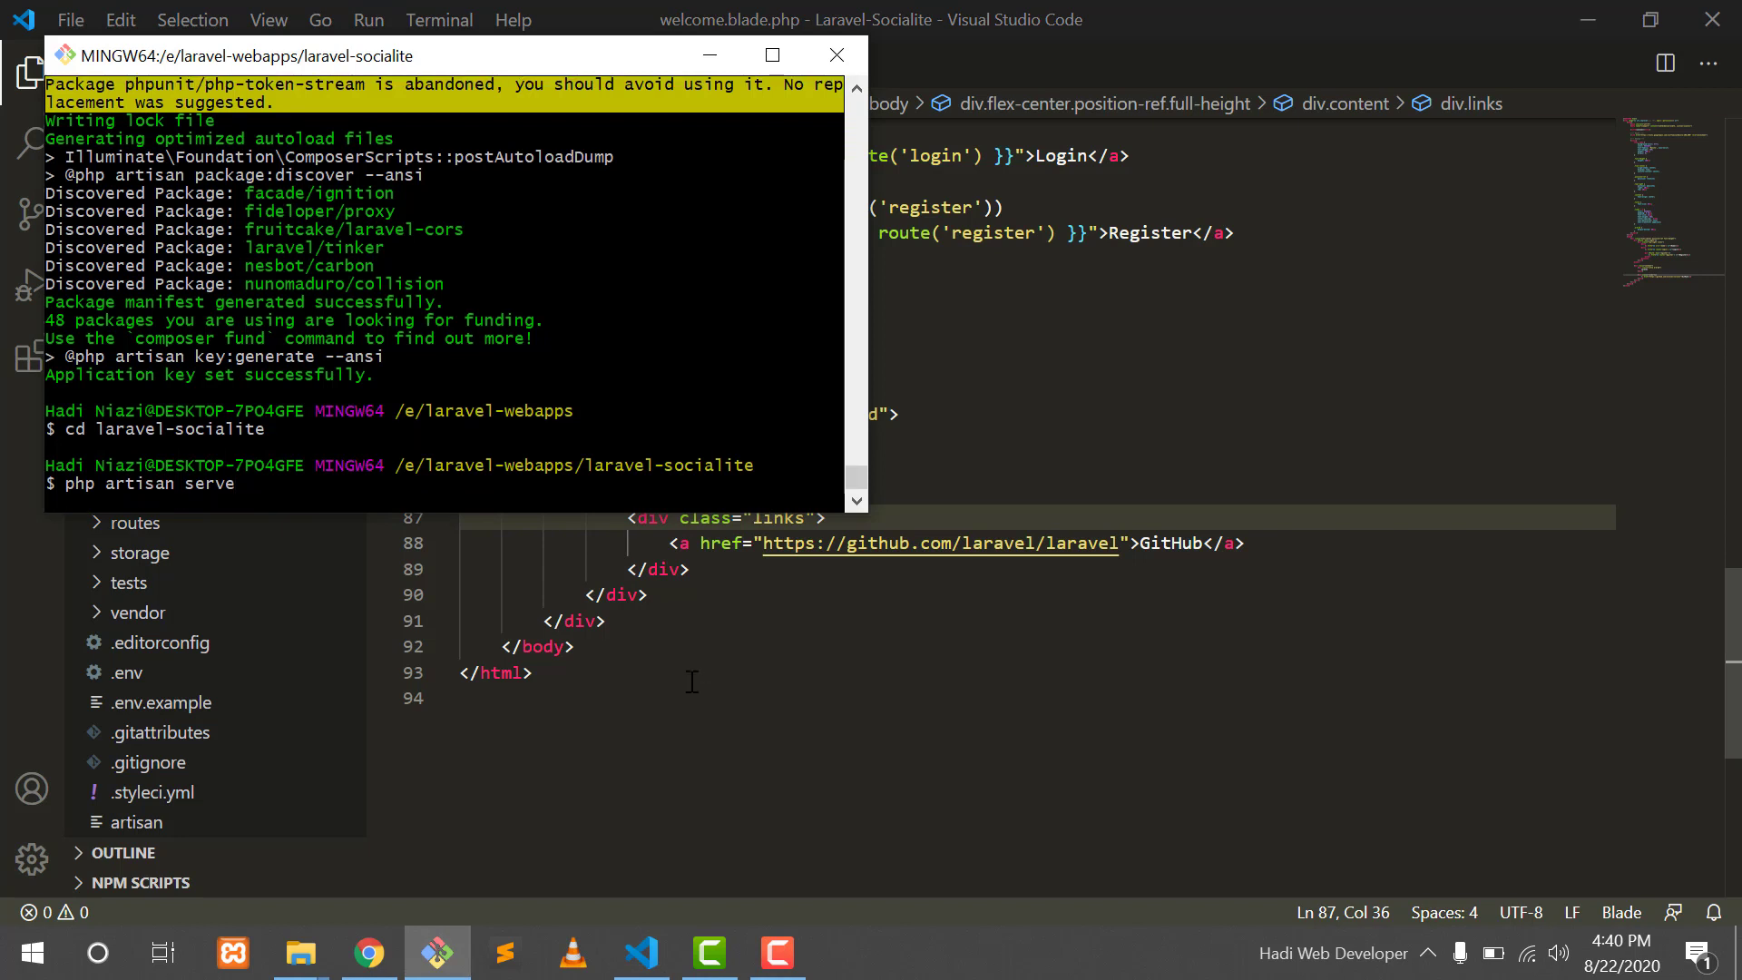
left_click(371, 953)
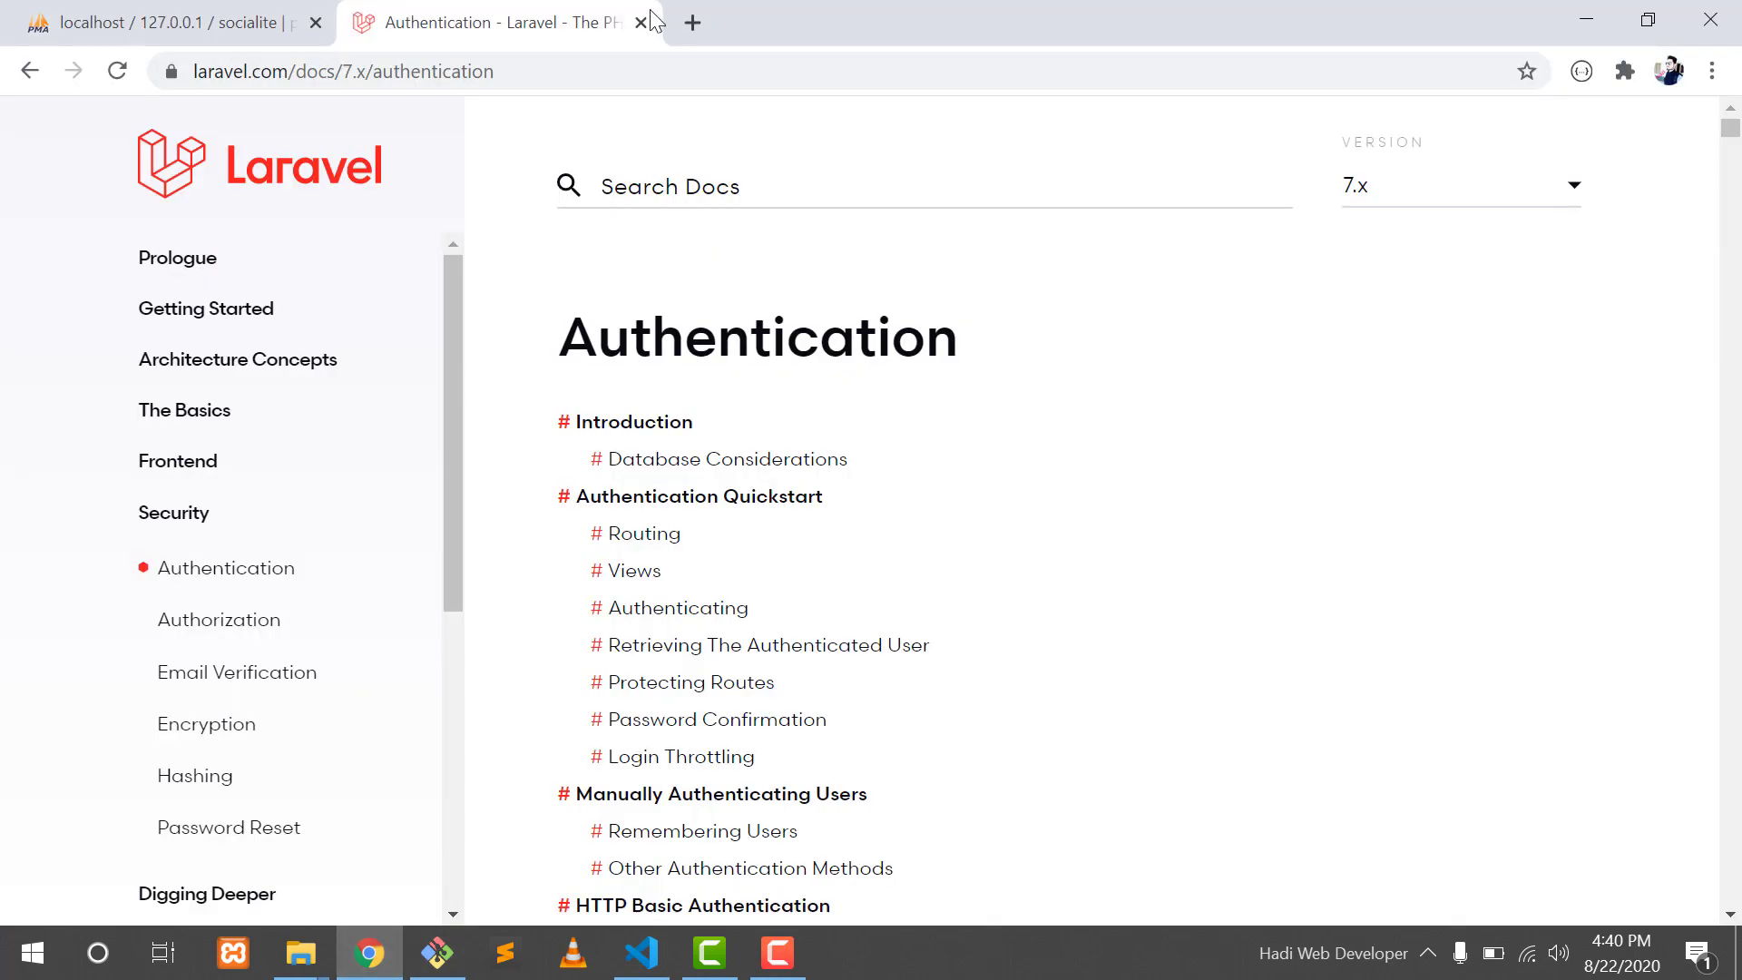
Load localhost:8000 in a new tab and highlight the Laravel heading on the welcome page.
left_click(692, 21)
type("lo")
key("Right")
key("BackSpace")
key("BackSpace")
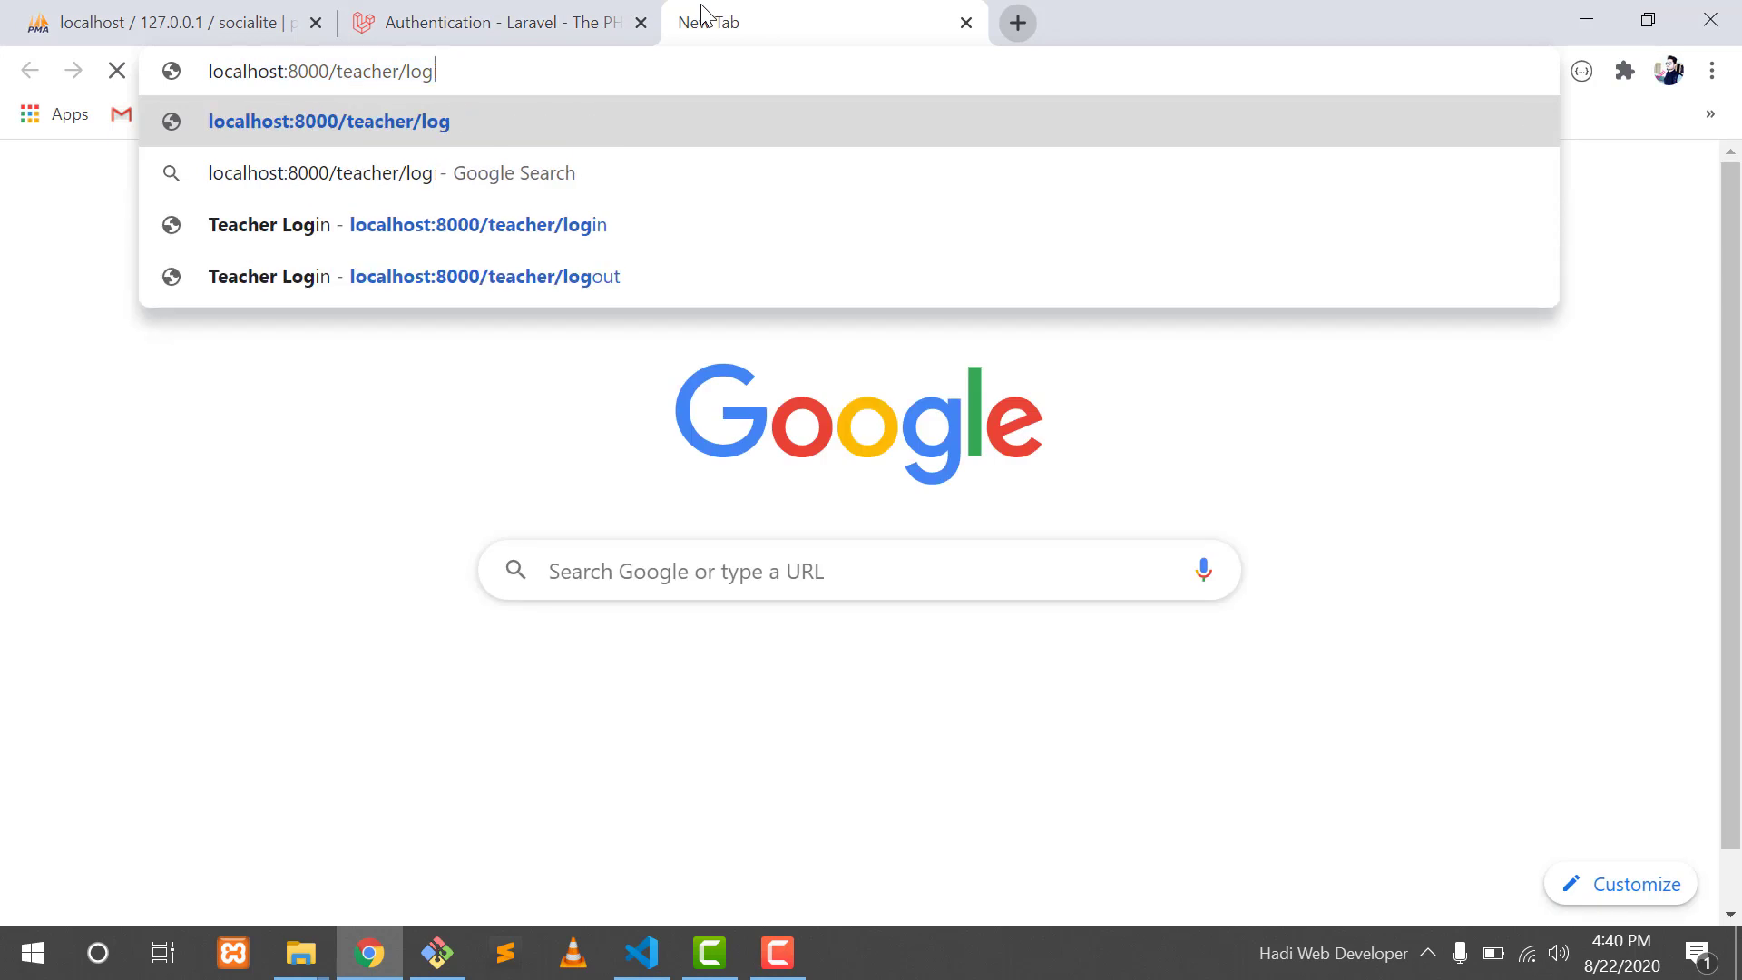
key("BackSpace")
key("BackSpace")
key("BackSpace")
key("BackSpace")
key("BackSpace")
key("BackSpace")
key("BackSpace")
key("BackSpace")
key("BackSpace")
key("BackSpace")
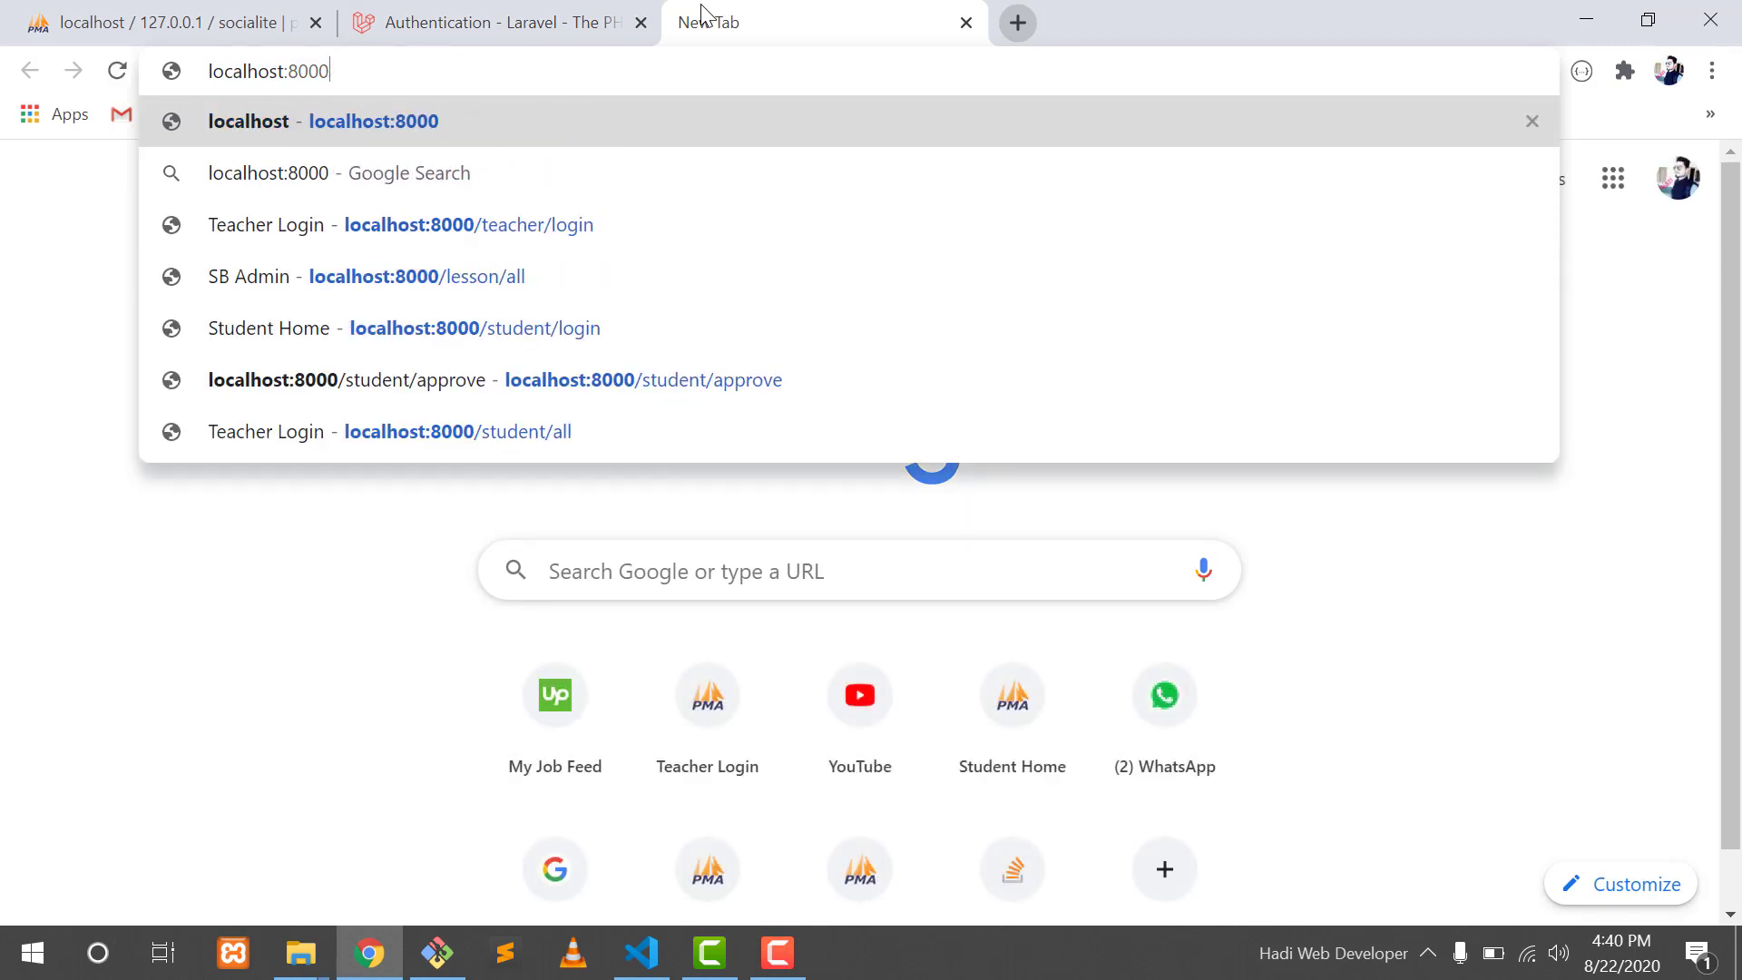
key("Return")
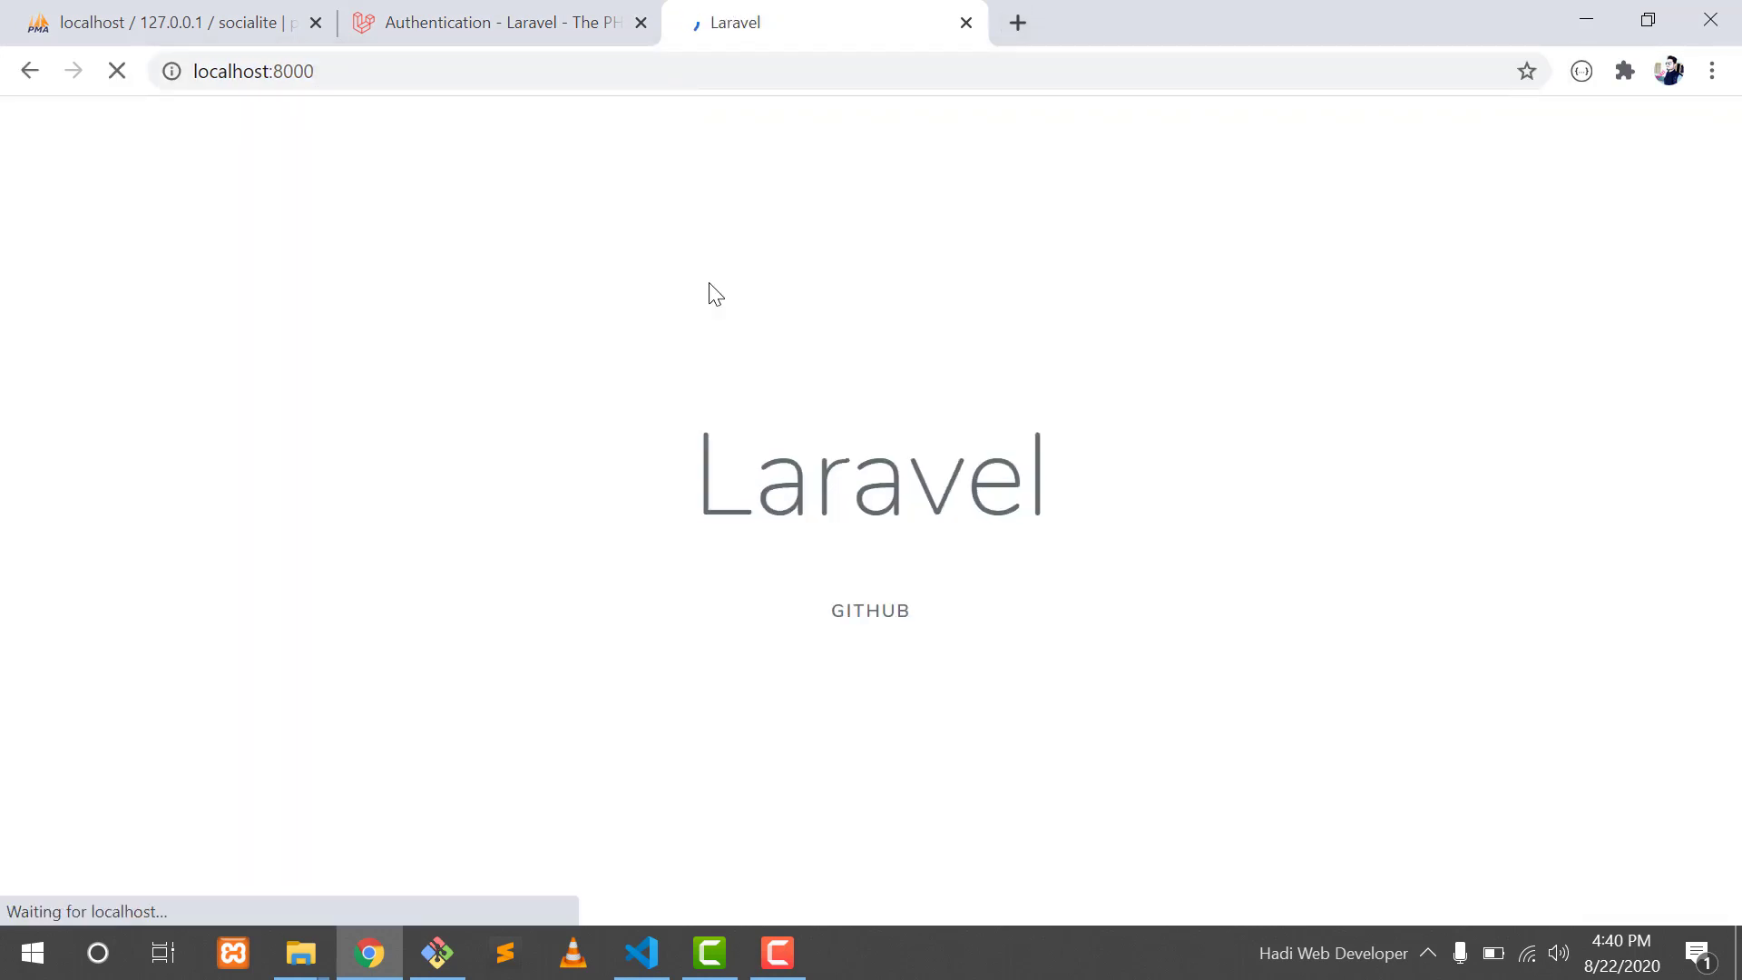
mouse_move(692, 454)
left_mouse_down()
mouse_move(1065, 476)
mouse_move(727, 458)
left_mouse_up()
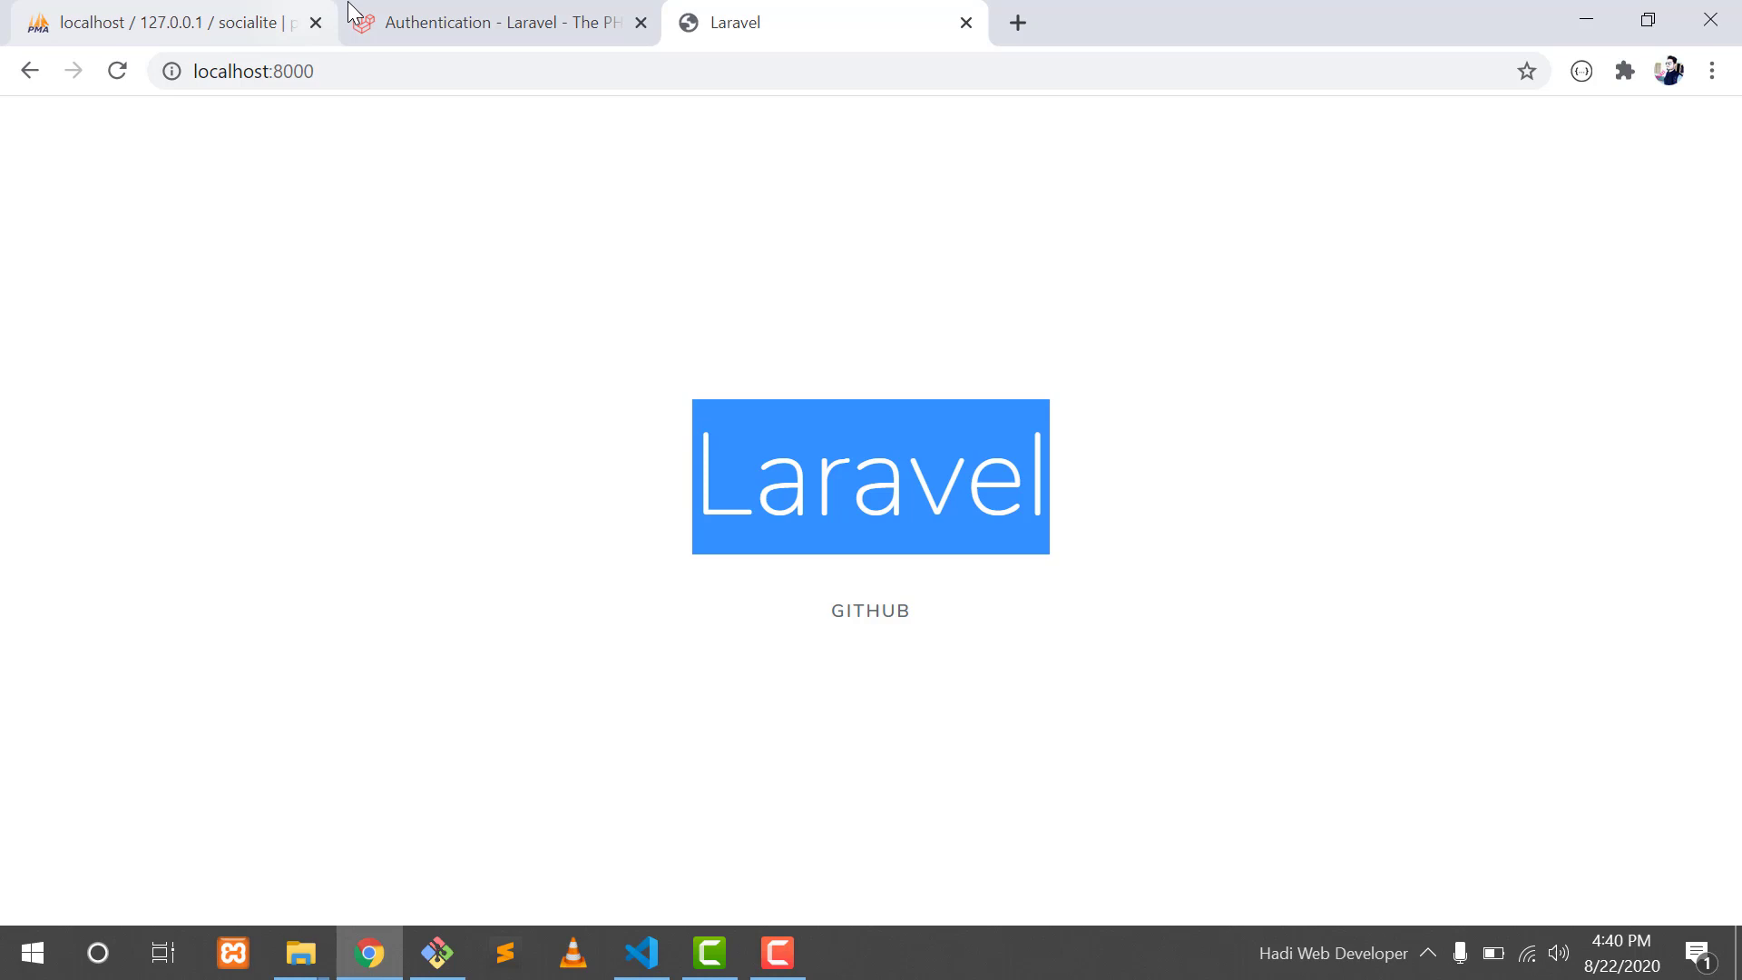
Scroll to Authentication Quickstart and select the composer require laravel/ui command.
left_click(443, 22)
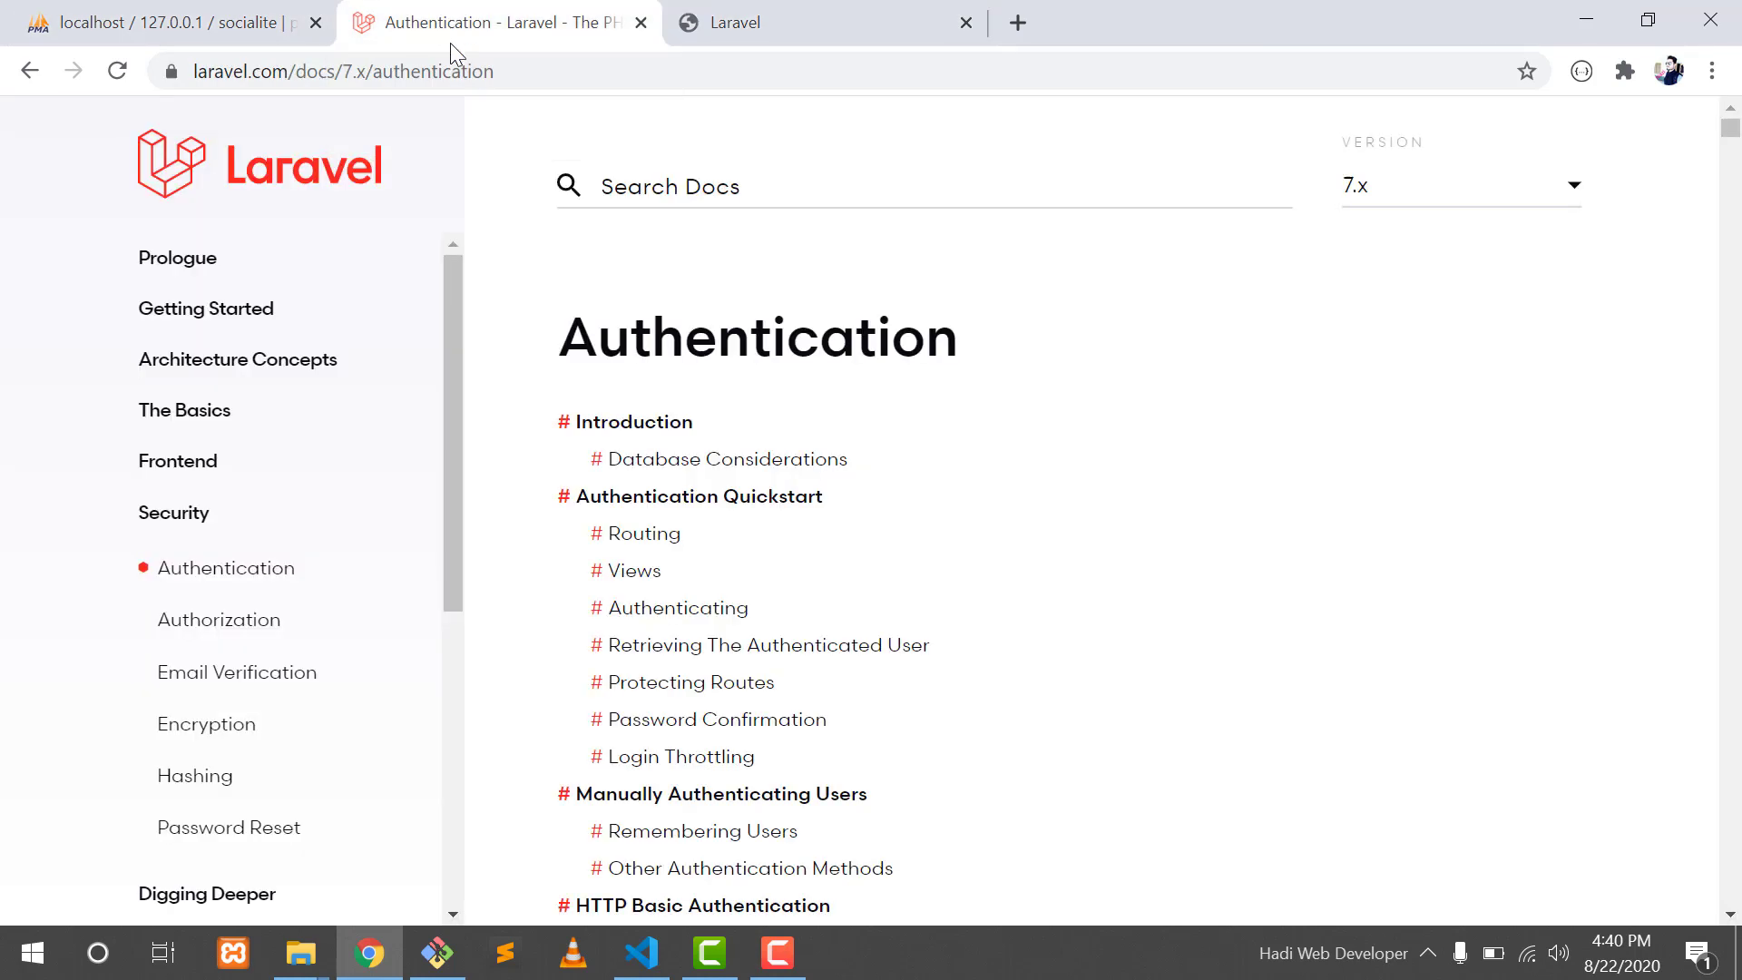
mouse_move(318, 71)
left_mouse_down()
mouse_move(615, 96)
mouse_move(993, 331)
left_mouse_up()
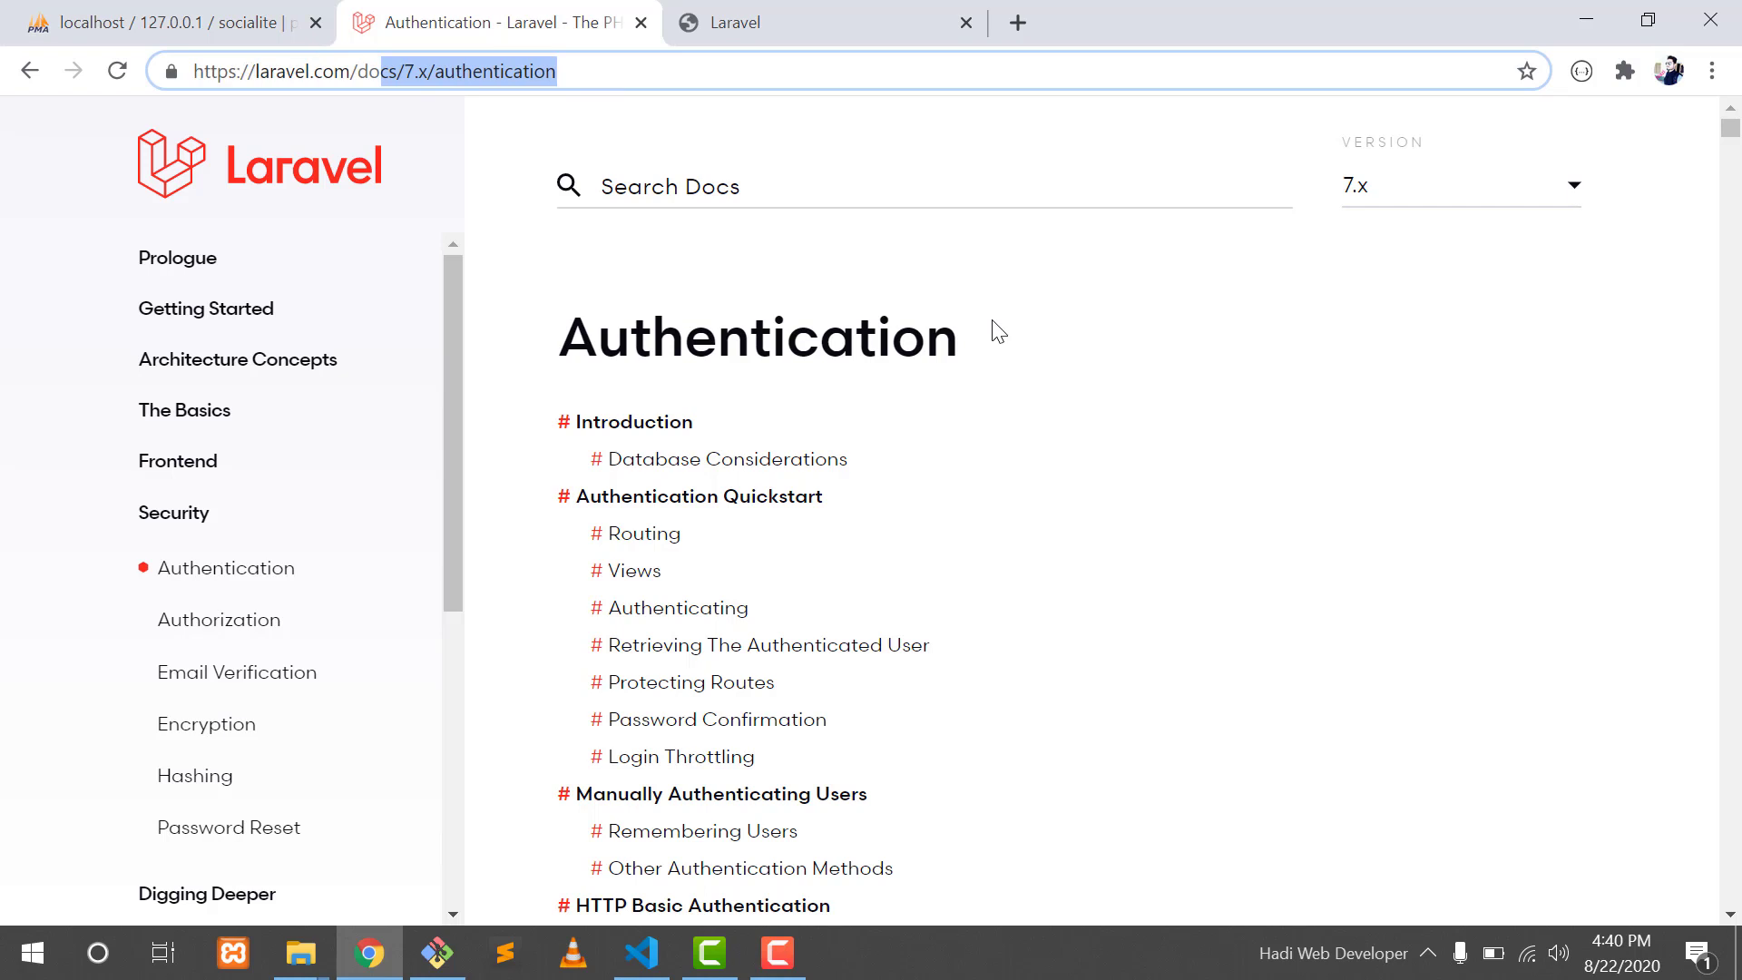
scroll(993, 330, "down", 4)
scroll(987, 340, "down", 5)
scroll(984, 351, "down", 5)
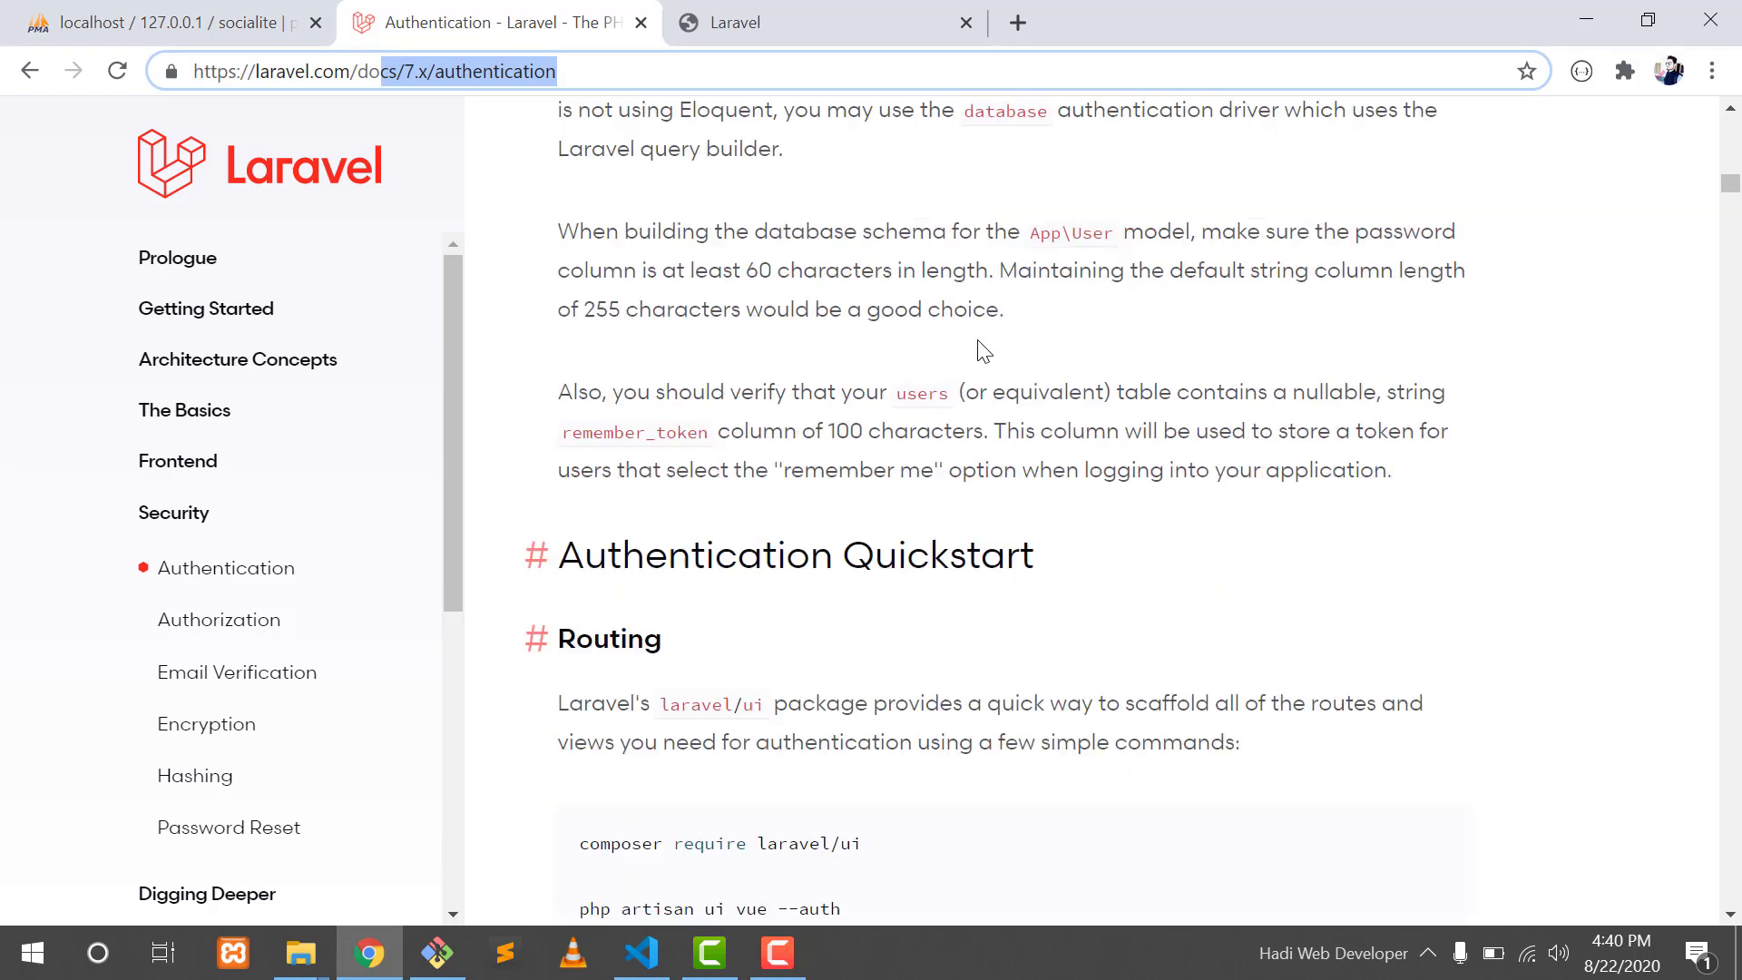
scroll(983, 351, "down", 4)
scroll(982, 349, "down", 1)
scroll(983, 350, "up", 3)
left_click_drag(876, 501, 582, 506)
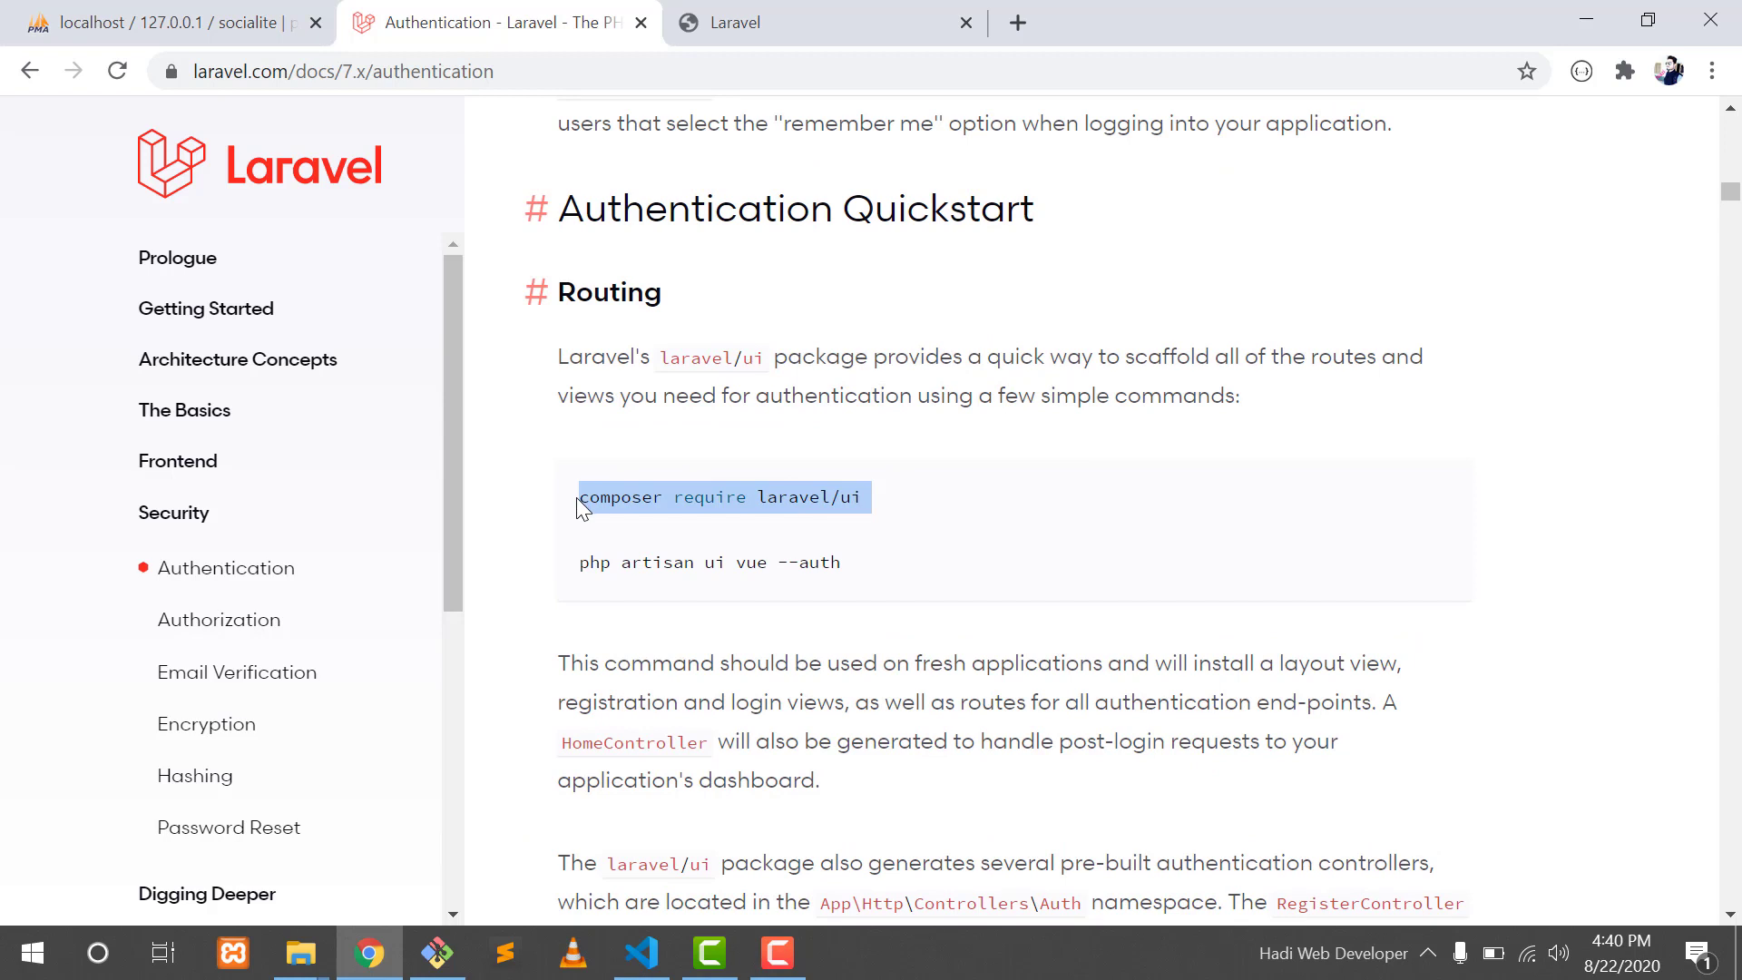
Run composer require laravel/ui in a new VS Code terminal.
left_click(643, 961)
left_click(441, 24)
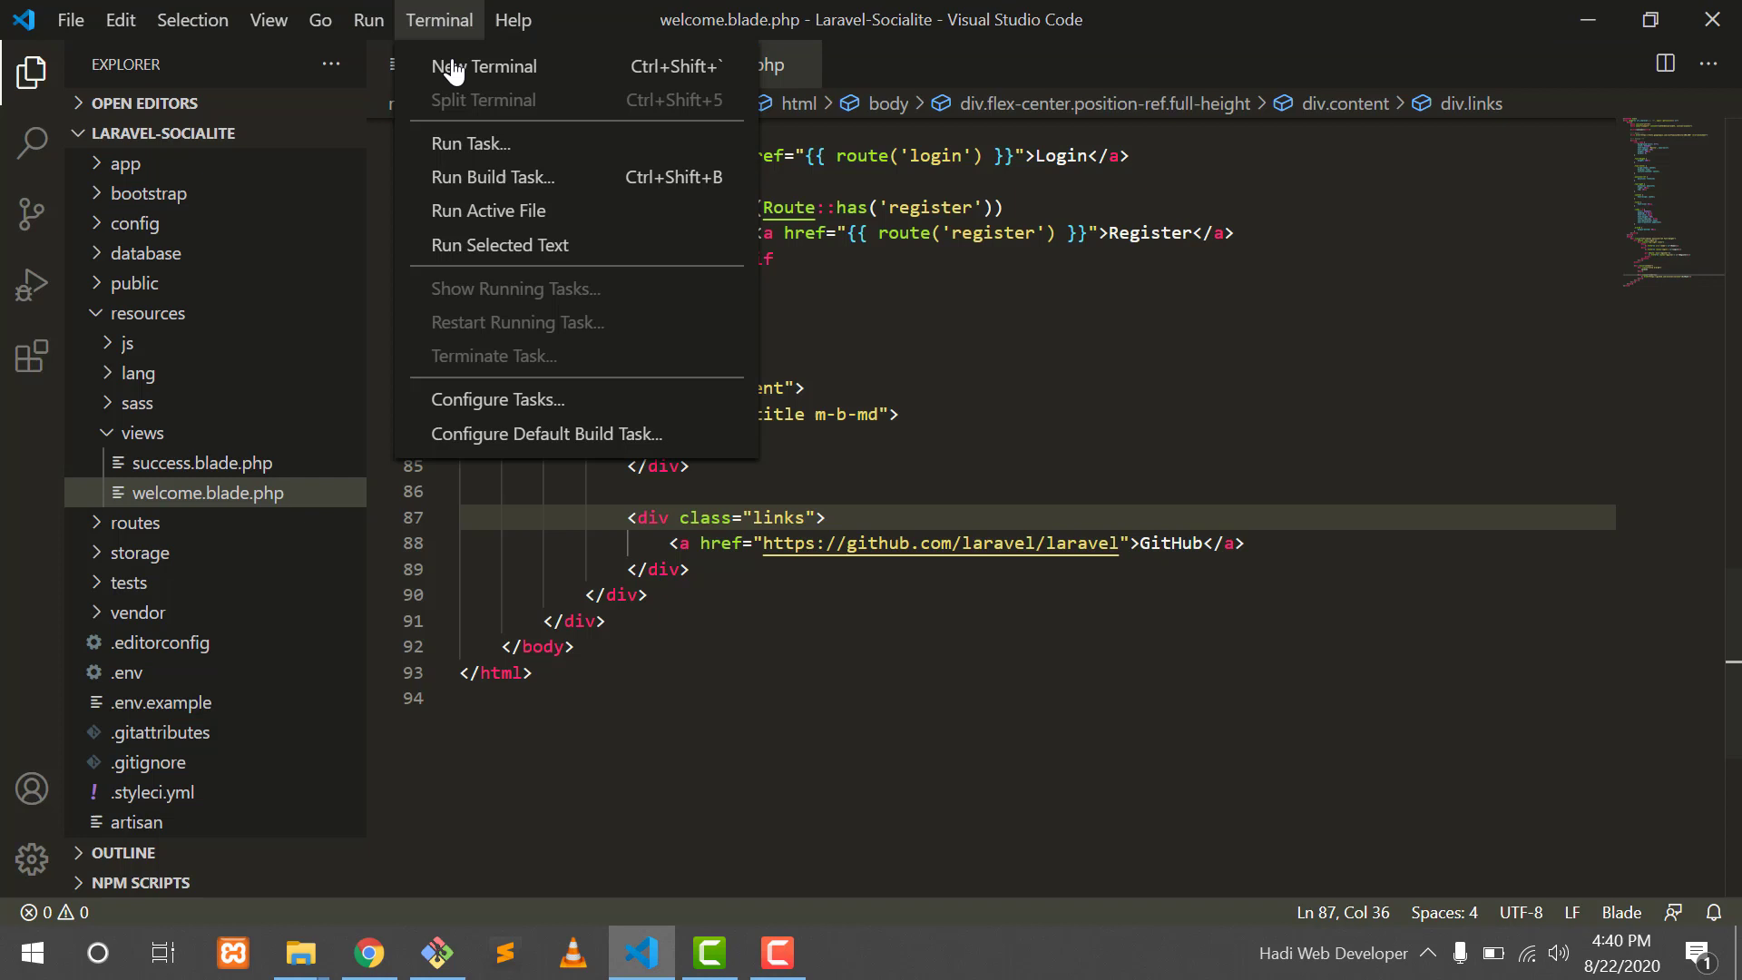
left_click(450, 71)
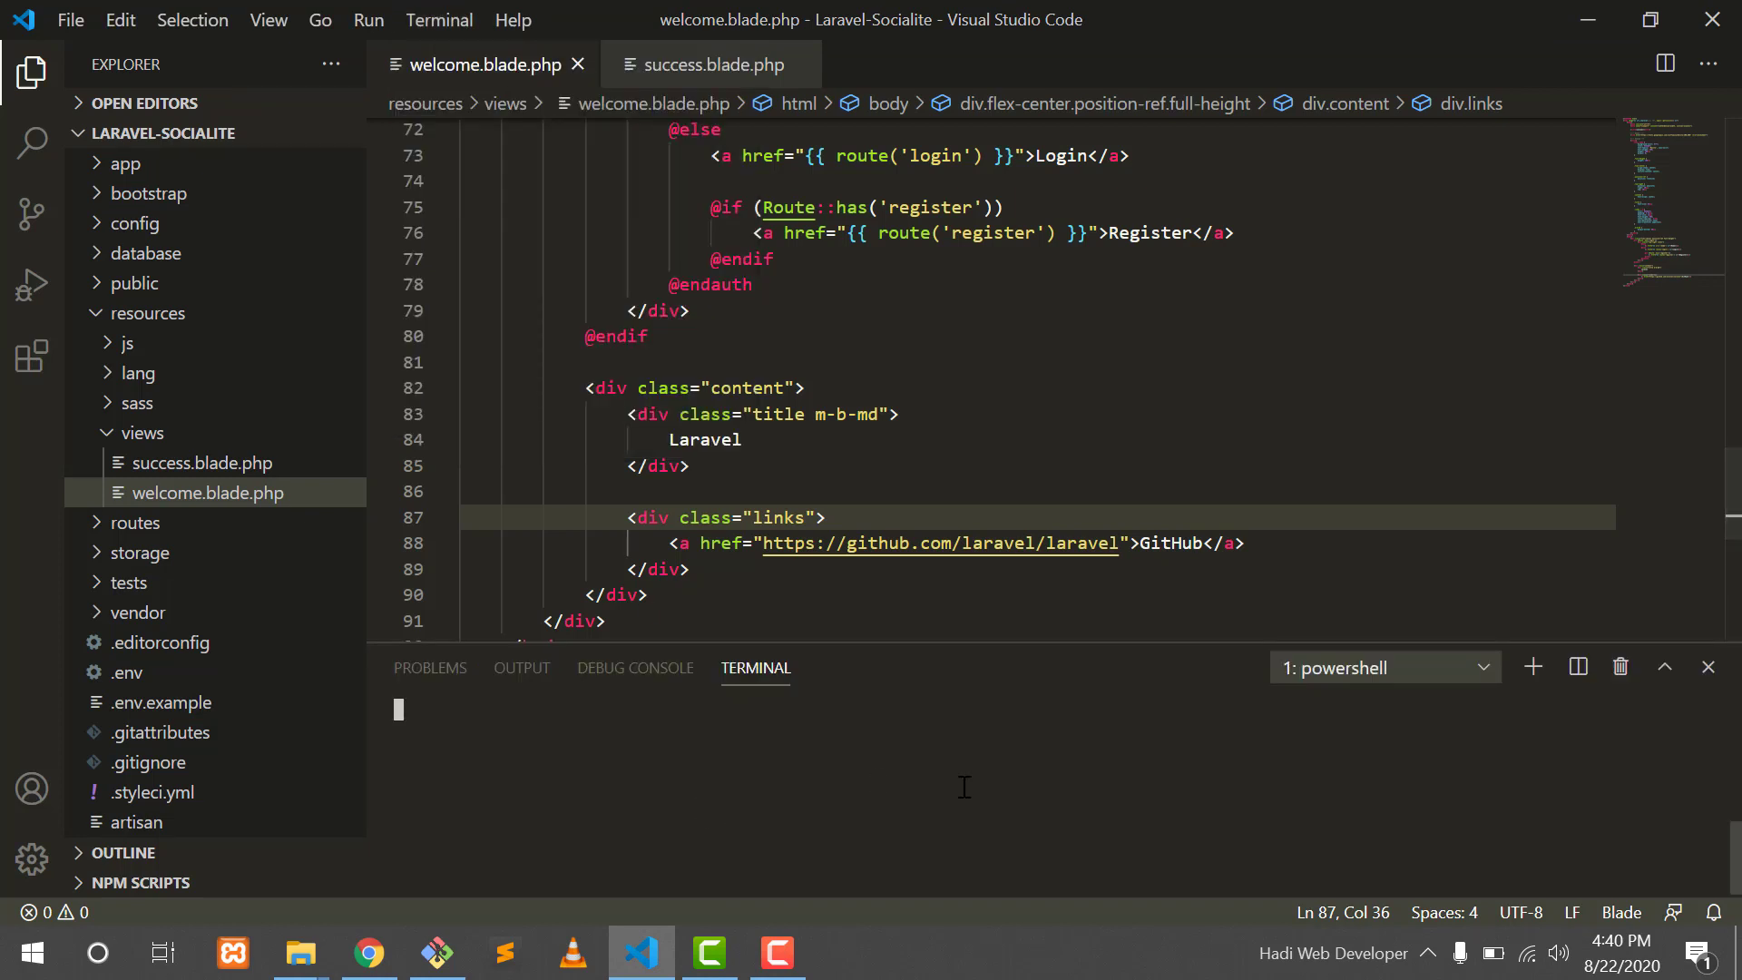
type("composer require laravel/ui")
key("Return")
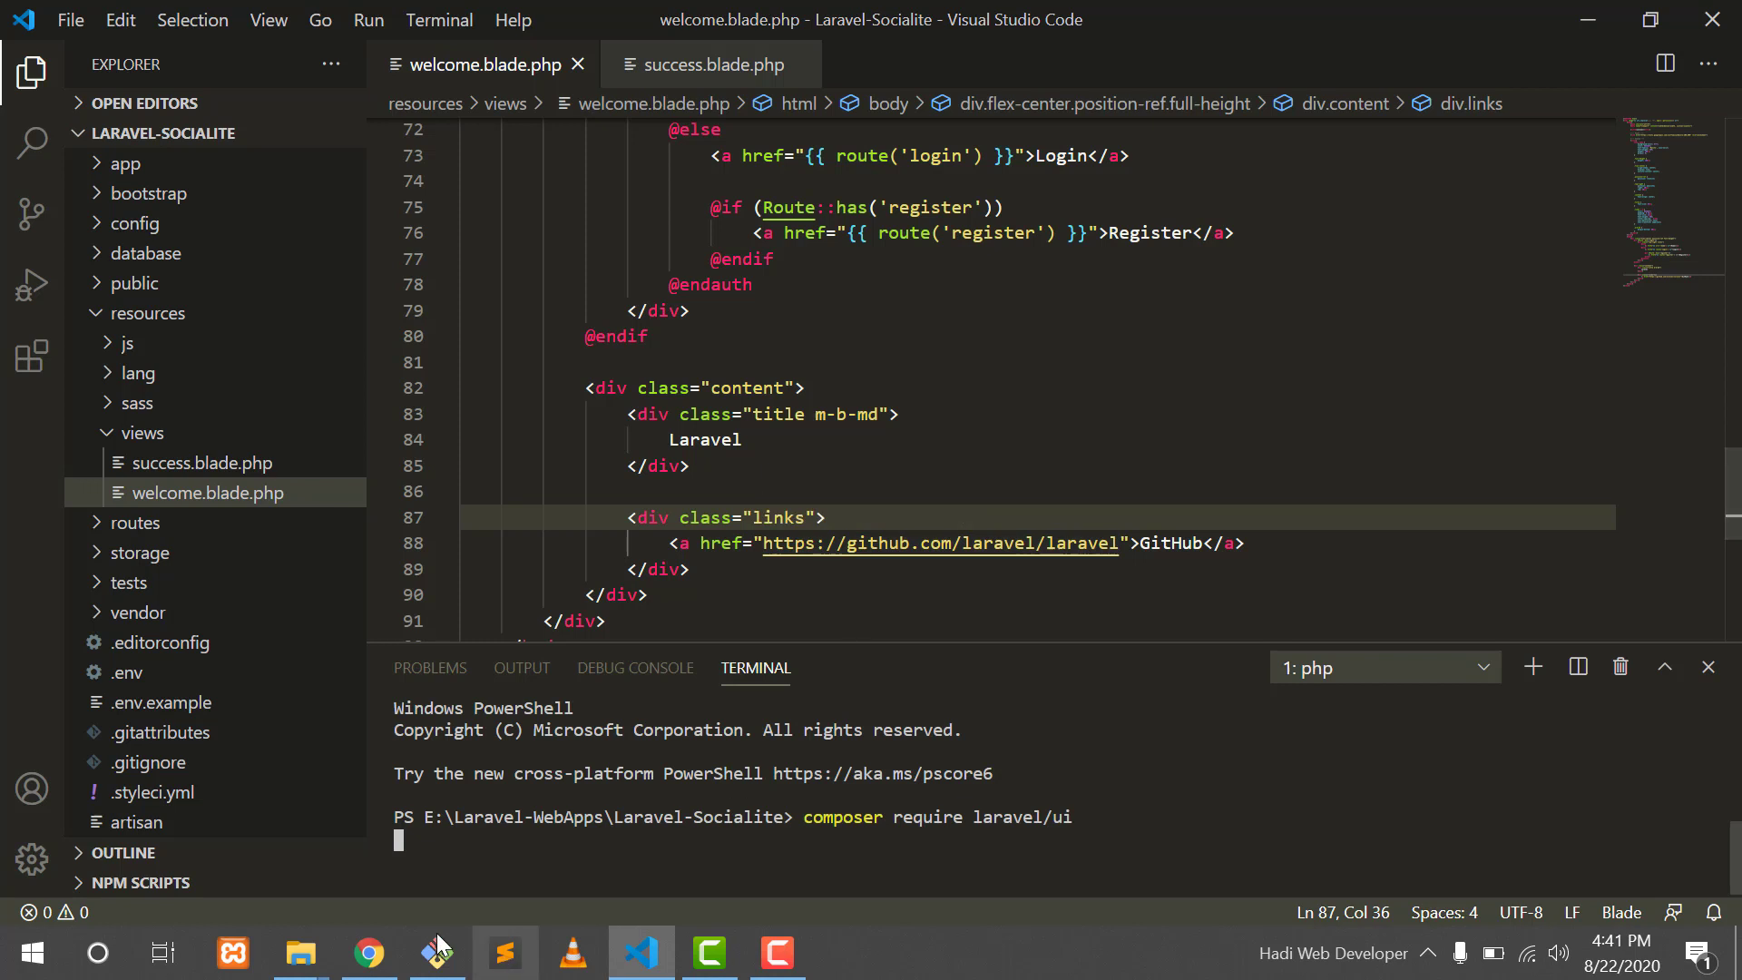
Copy php artisan ui vue --auth from the docs while the install finishes.
left_click(371, 928)
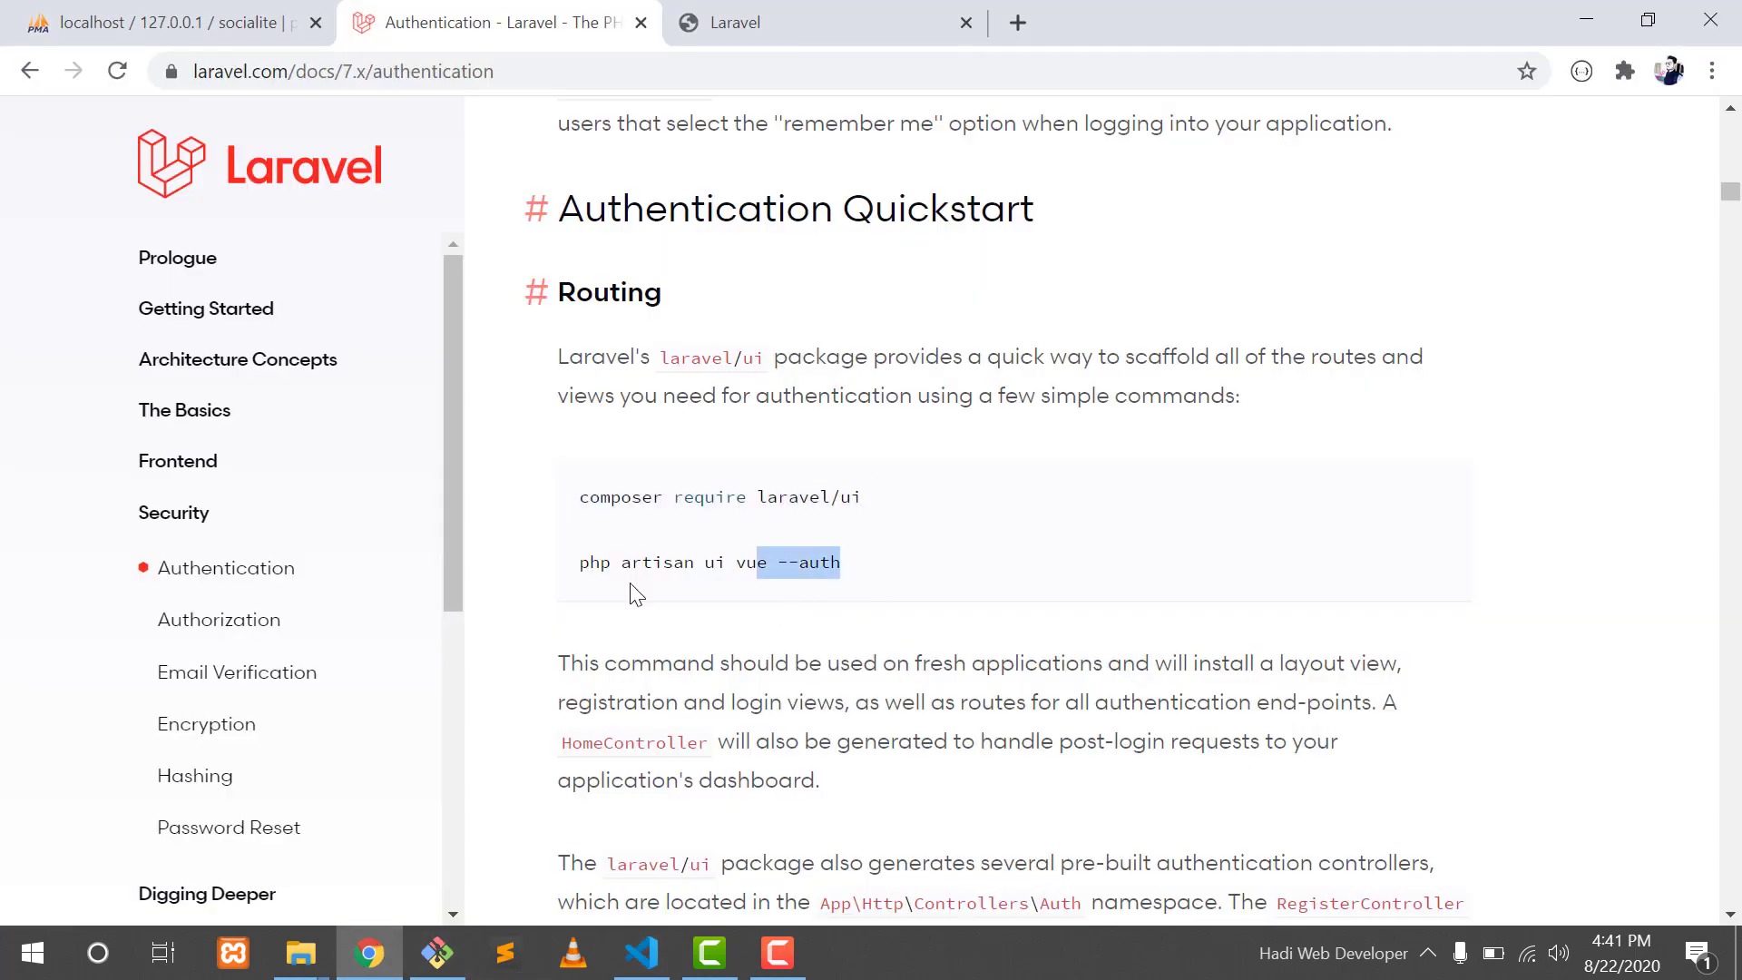
left_click_drag(844, 572, 575, 604)
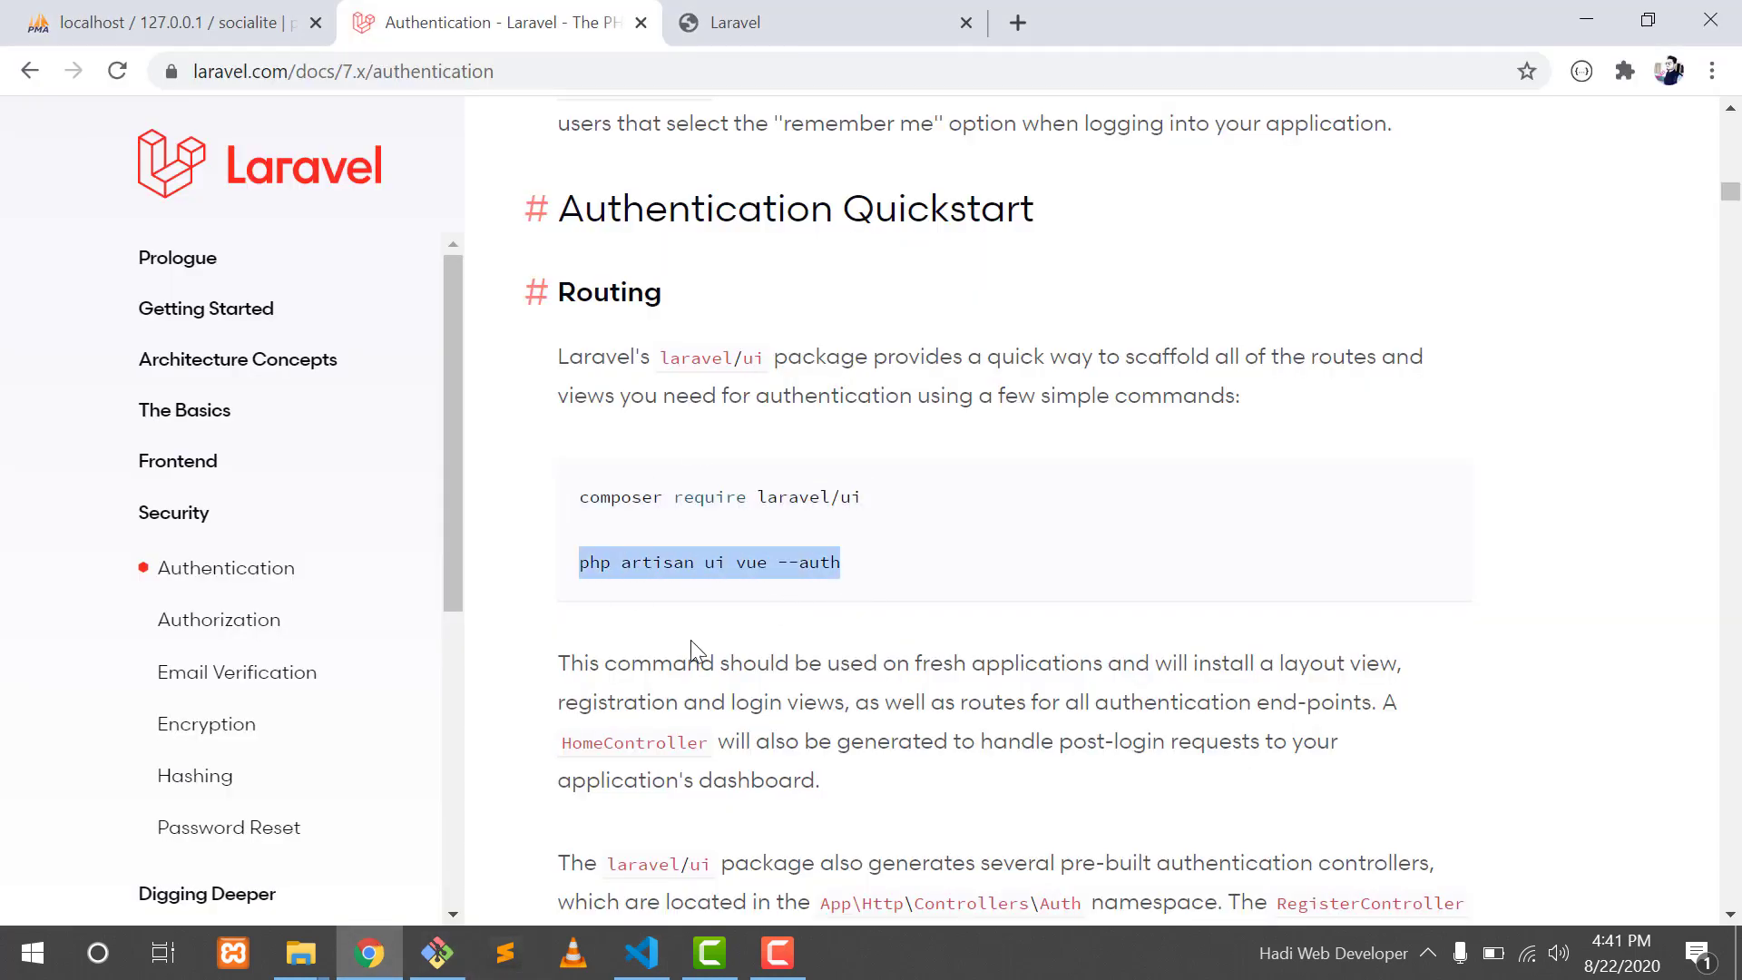
left_click(641, 953)
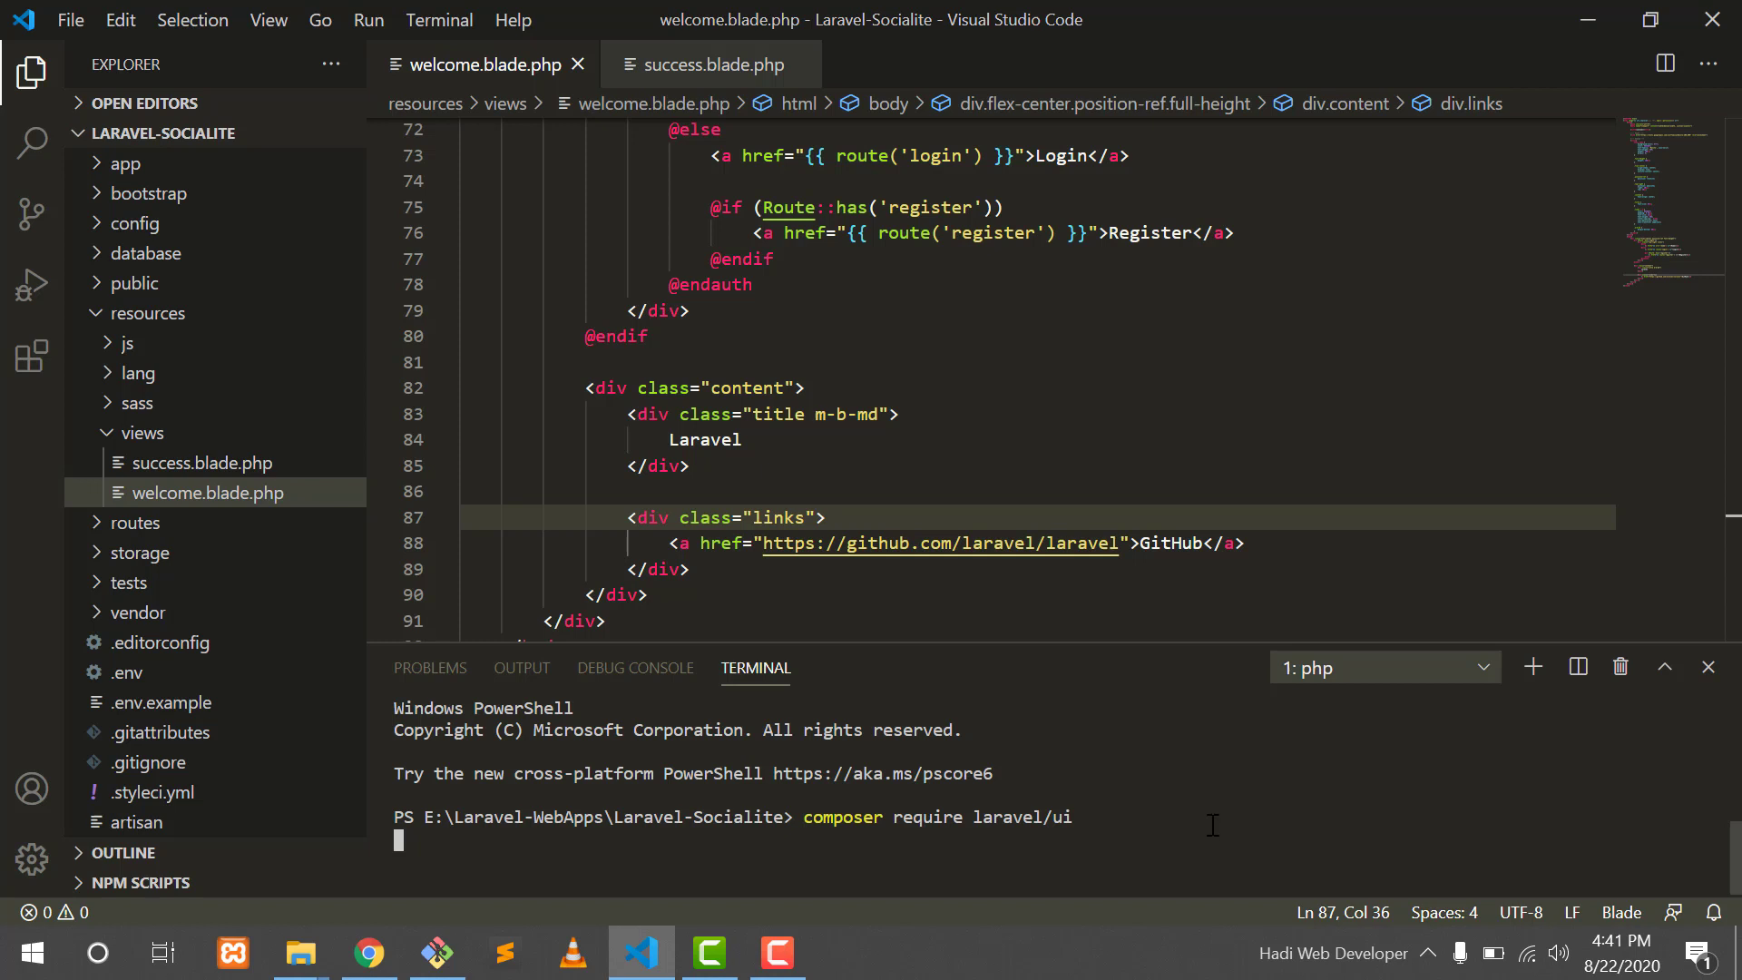
left_click(368, 954)
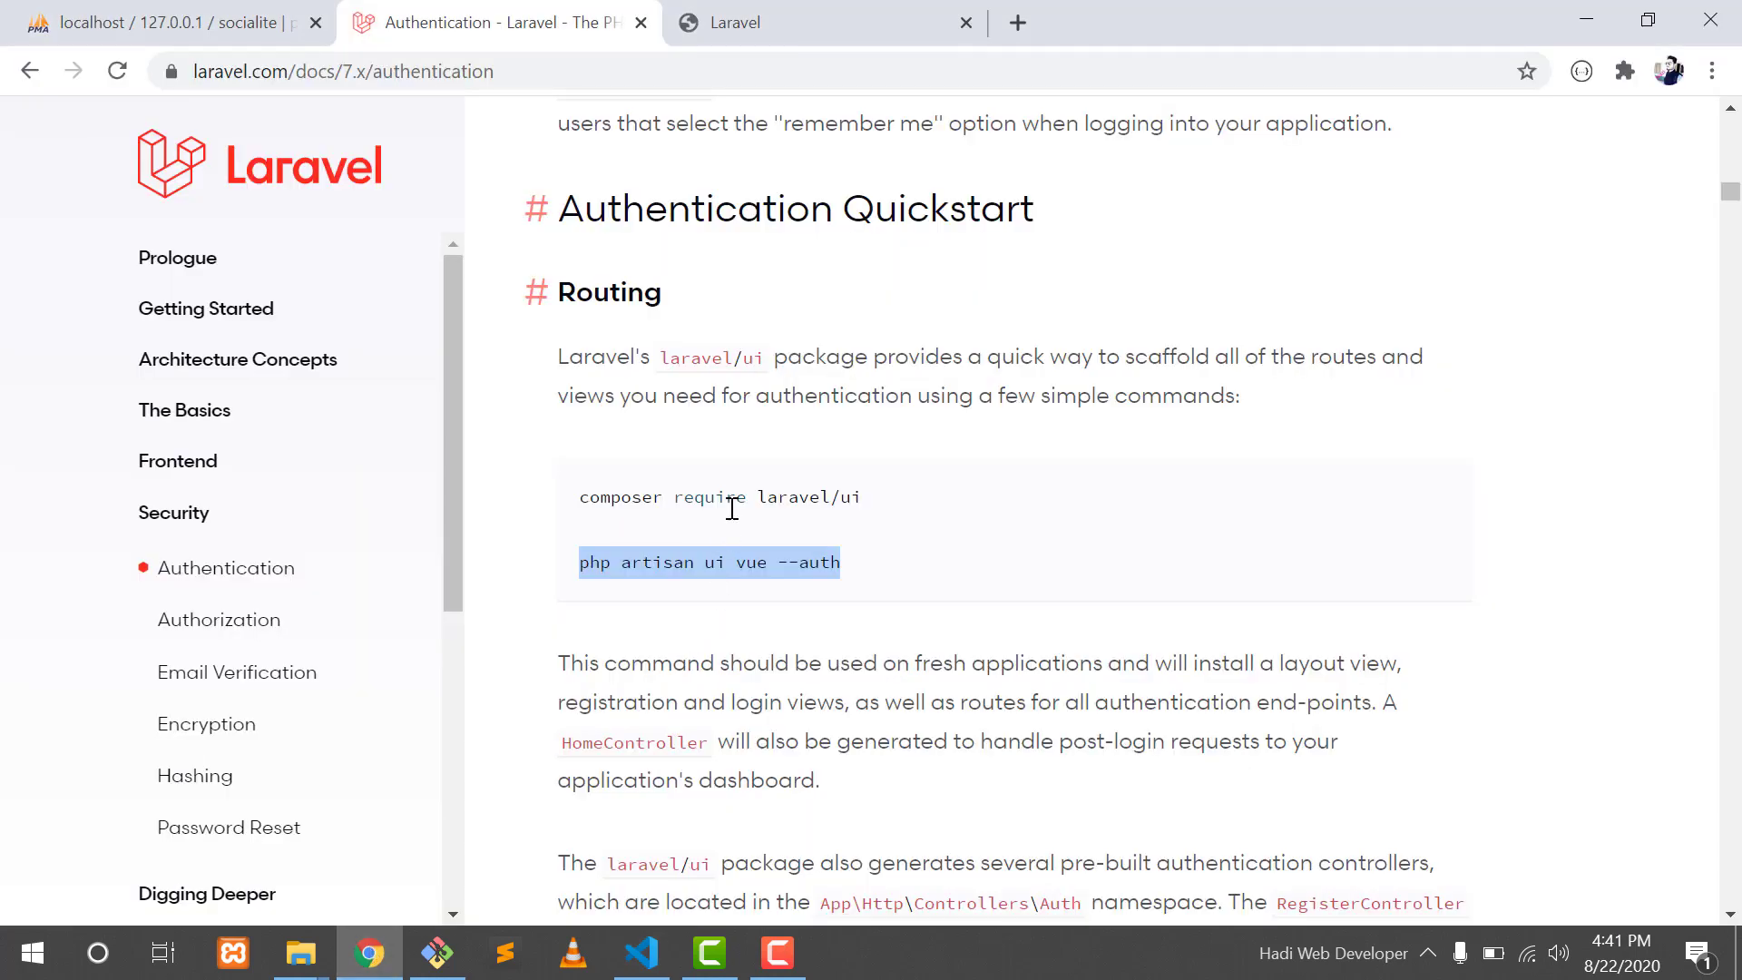
left_click(1584, 11)
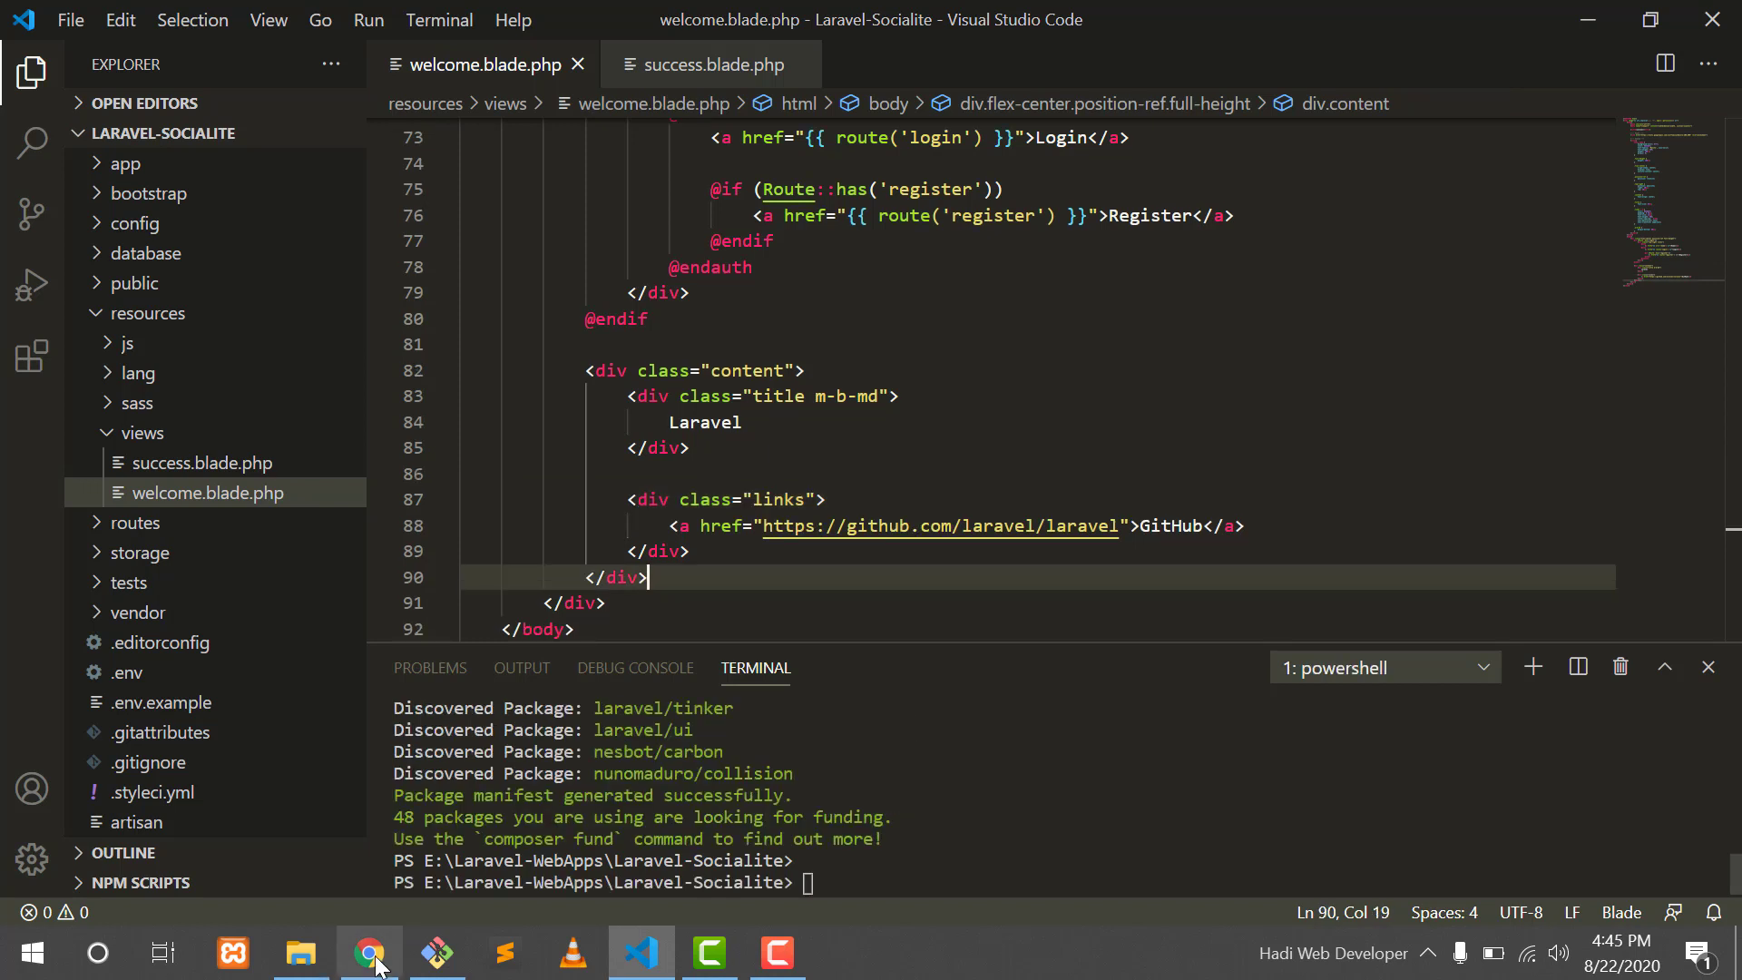
Run php artisan ui vue --auth and check the scaffolding success message.
left_click(370, 956)
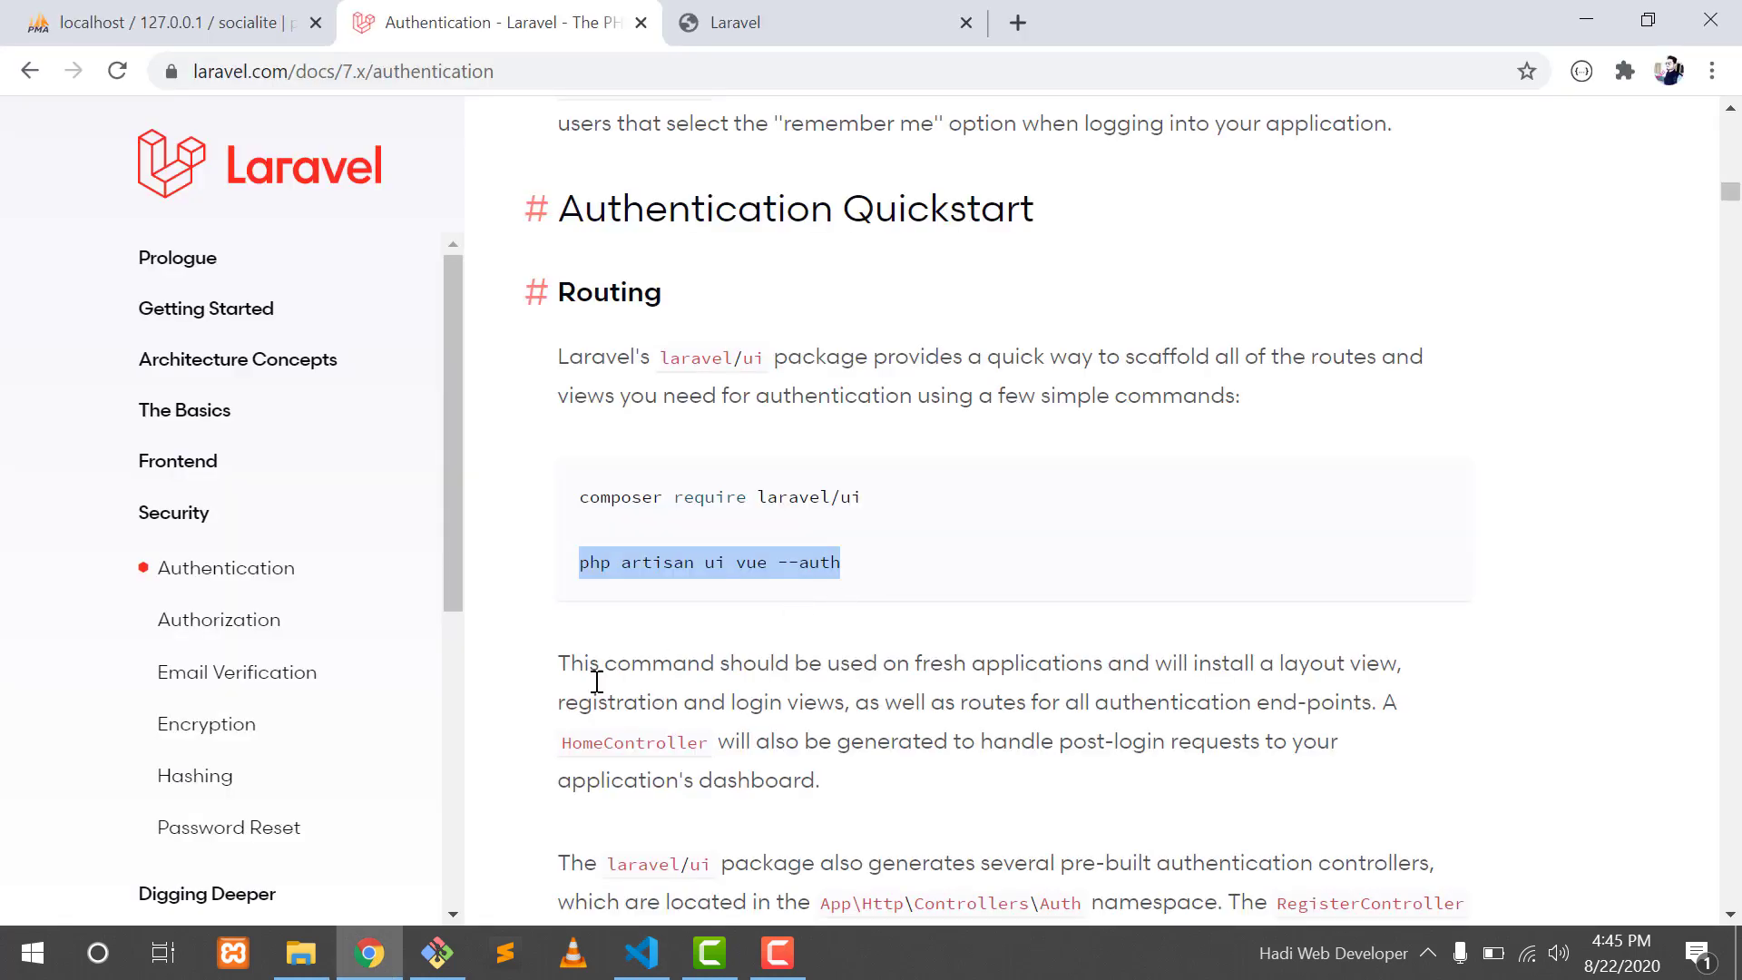
left_click(371, 957)
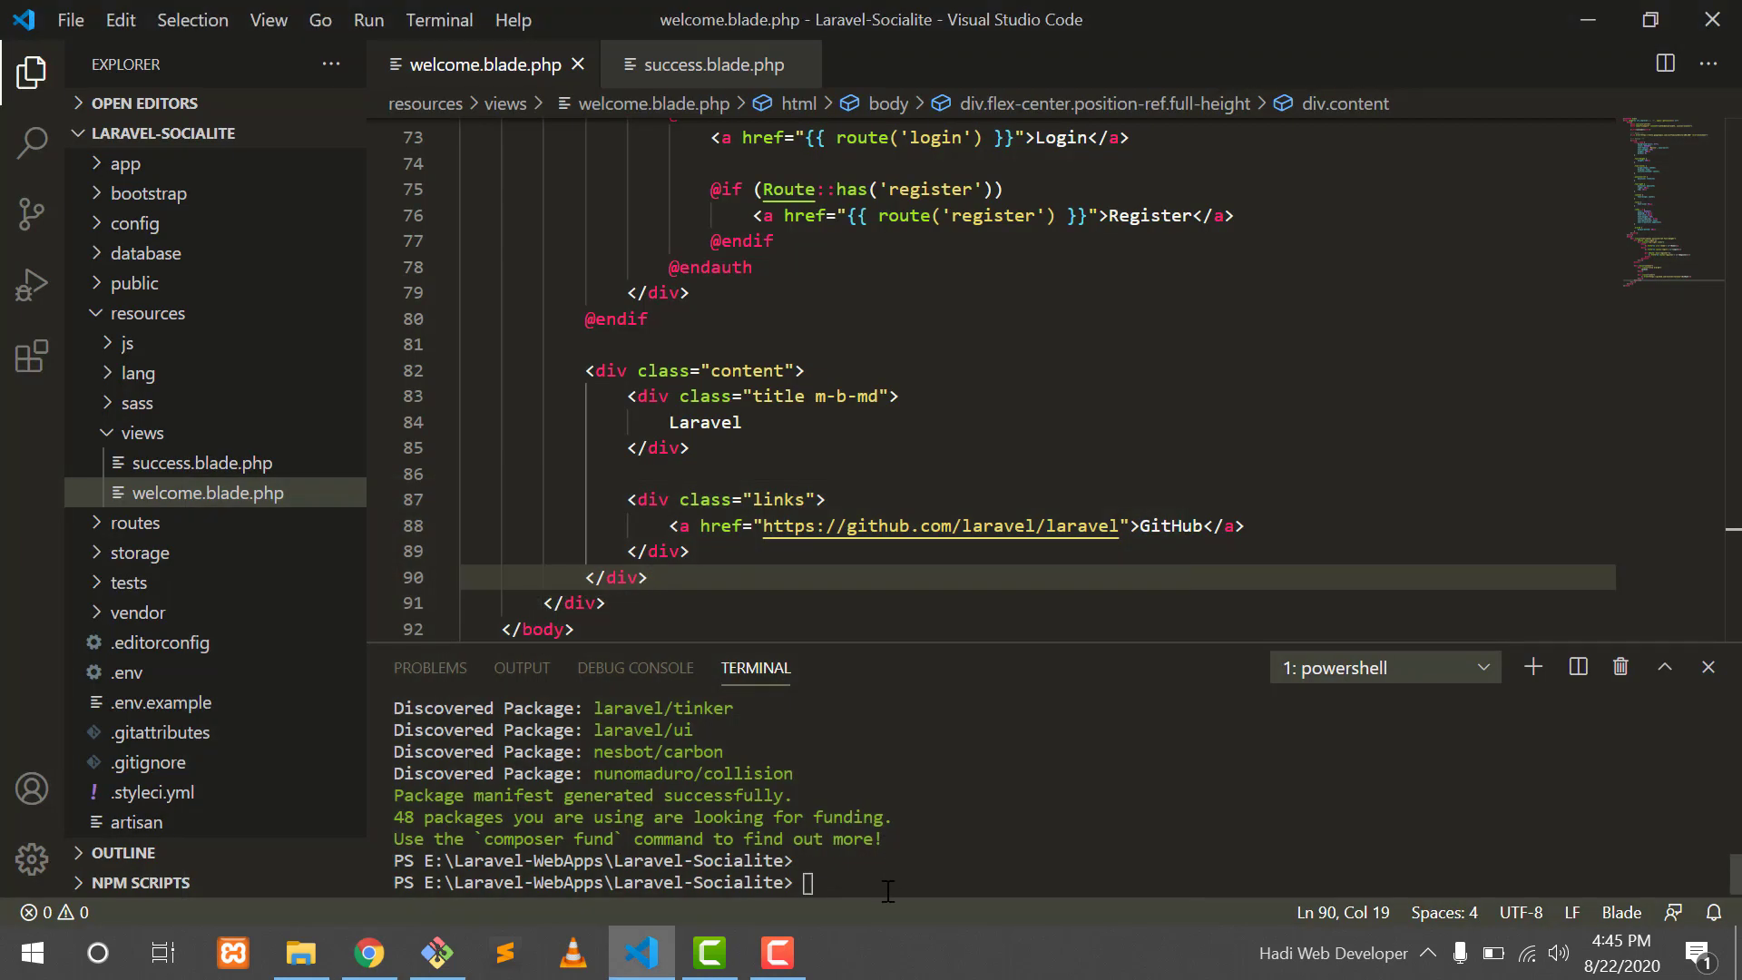
type("php artisan ui vue --auth")
key("Return")
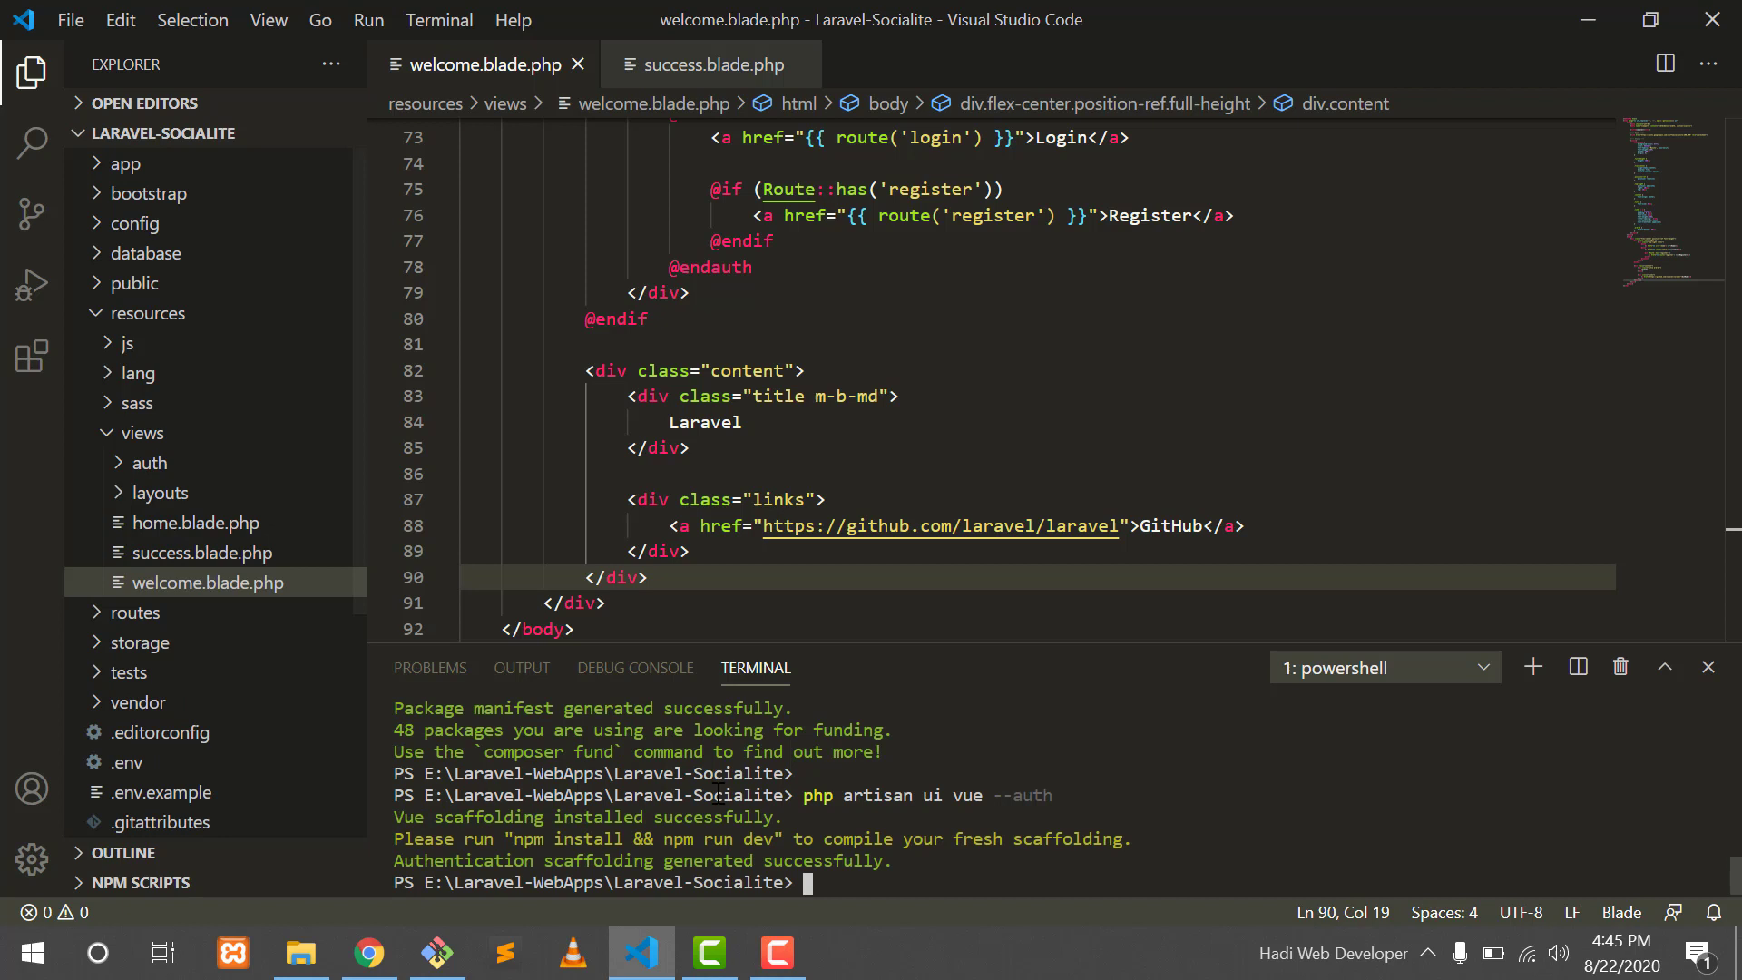
left_click_drag(475, 818, 563, 817)
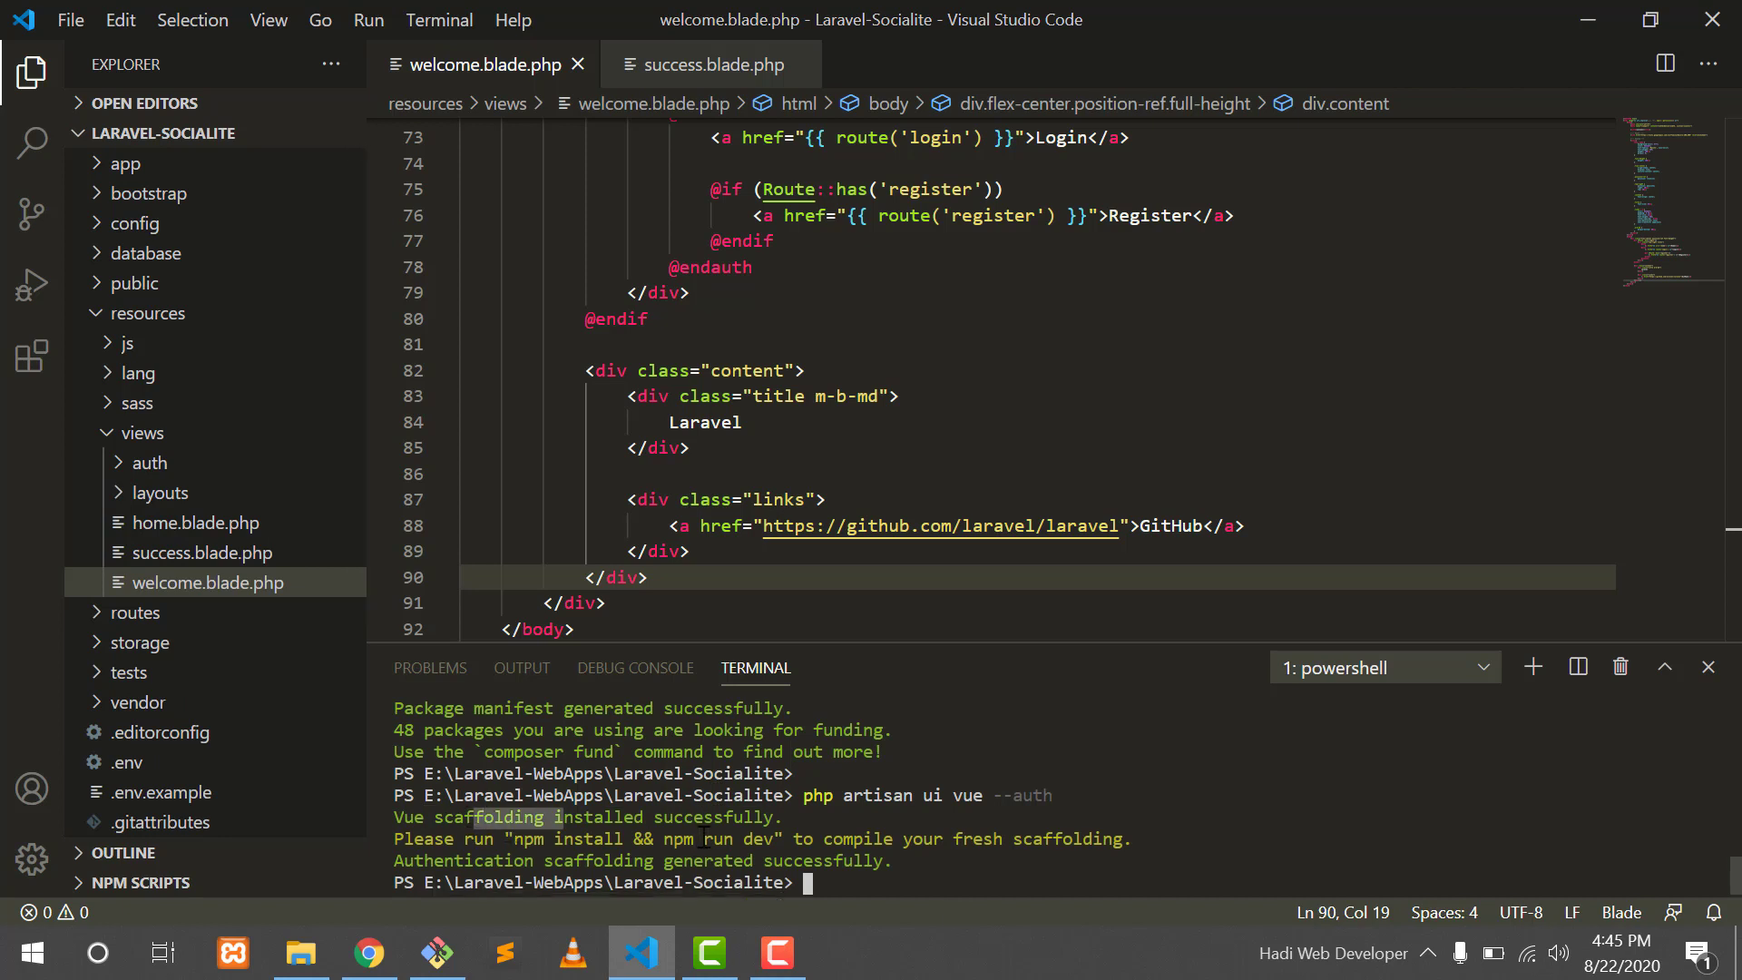
left_click(1060, 812)
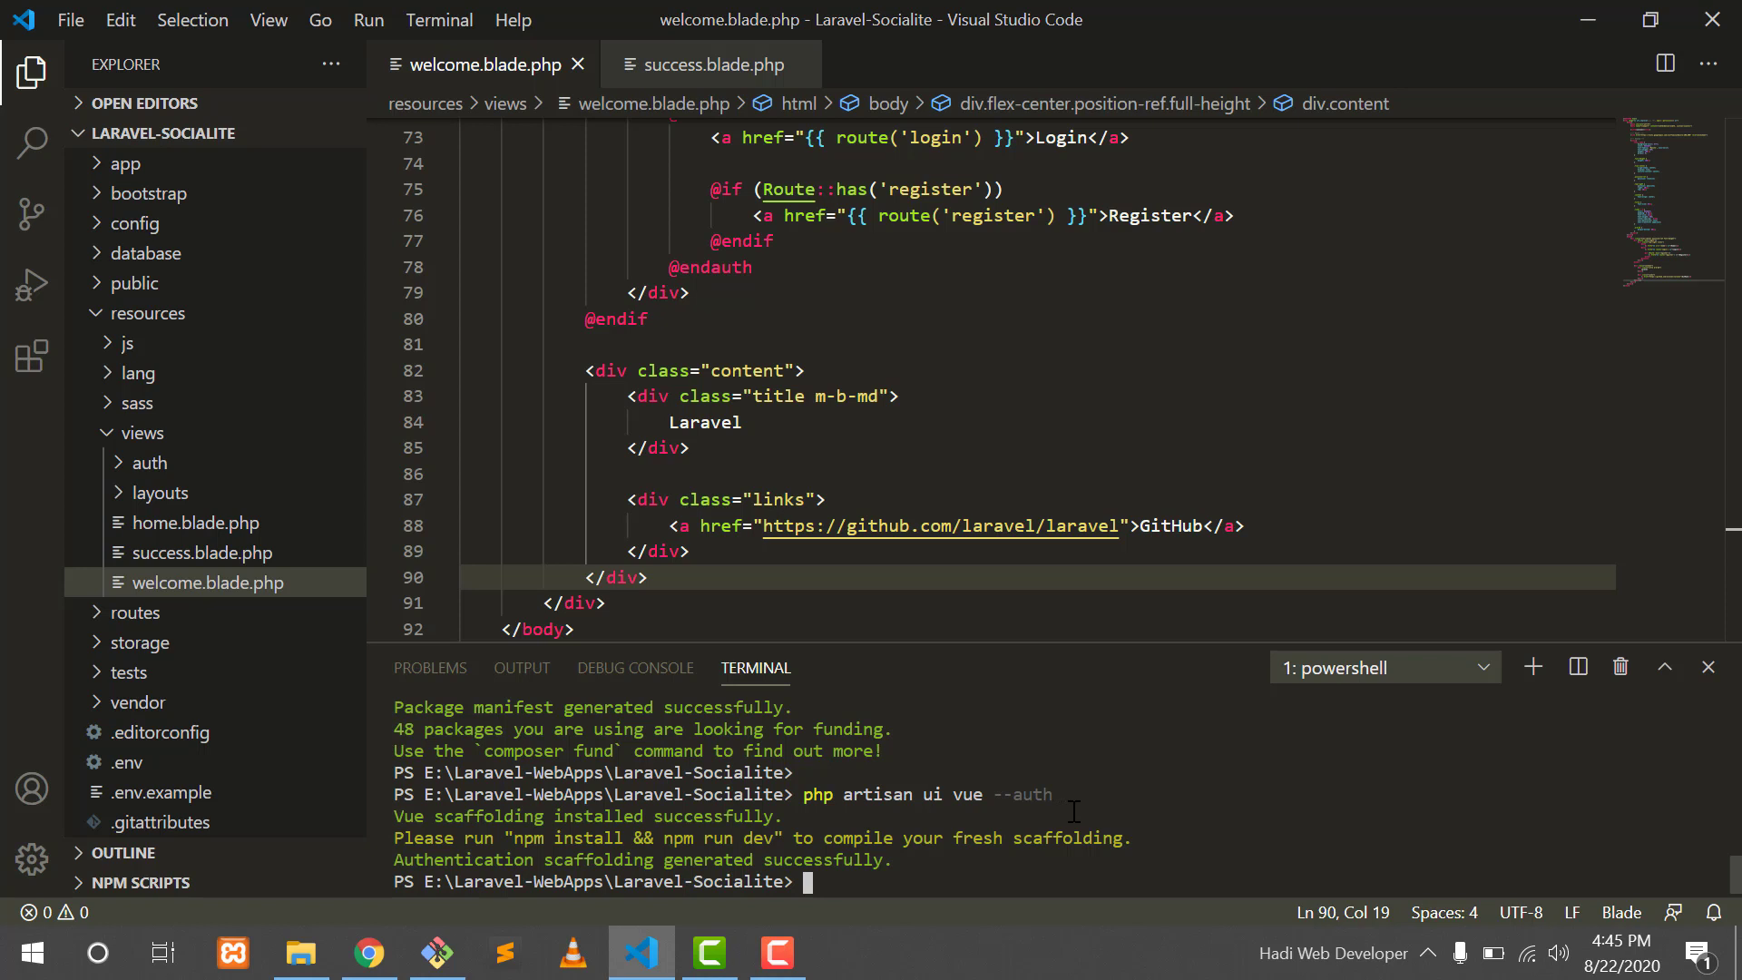
type("npm")
type(" ins")
Run npm install after two misspelled attempts, adding the project's node packages.
key("BackSpace")
key("BackSpace")
key("BackSpace")
type("intsall")
key("Return")
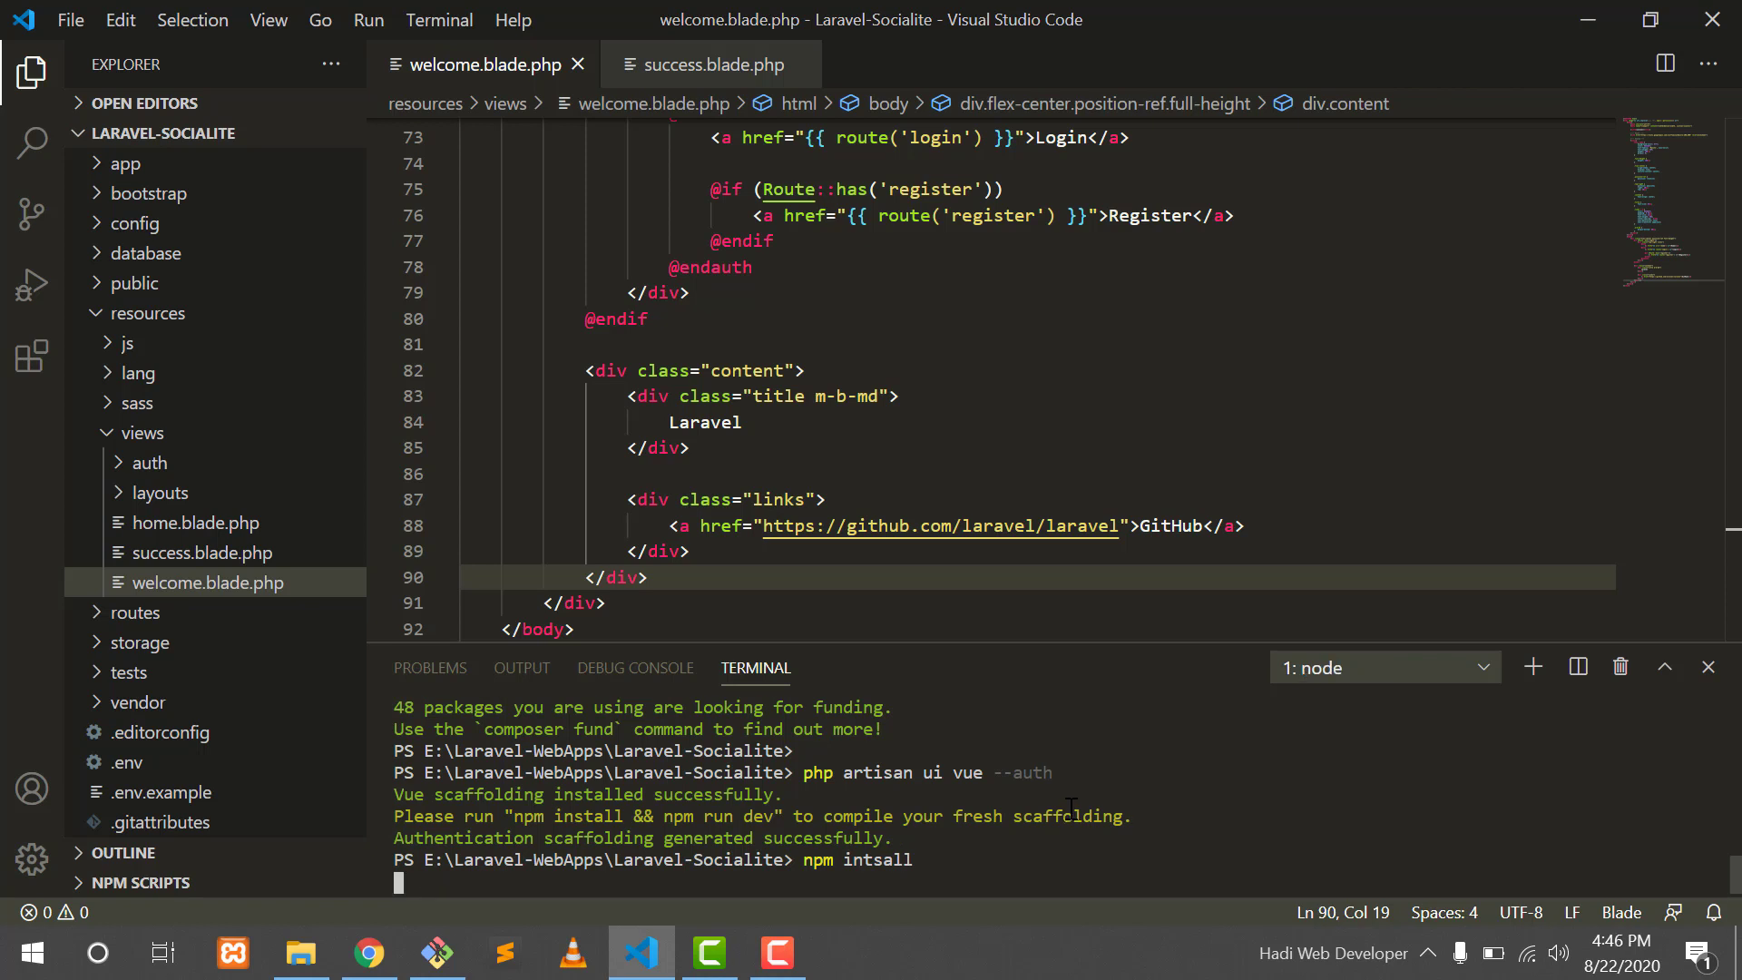
left_click(380, 947)
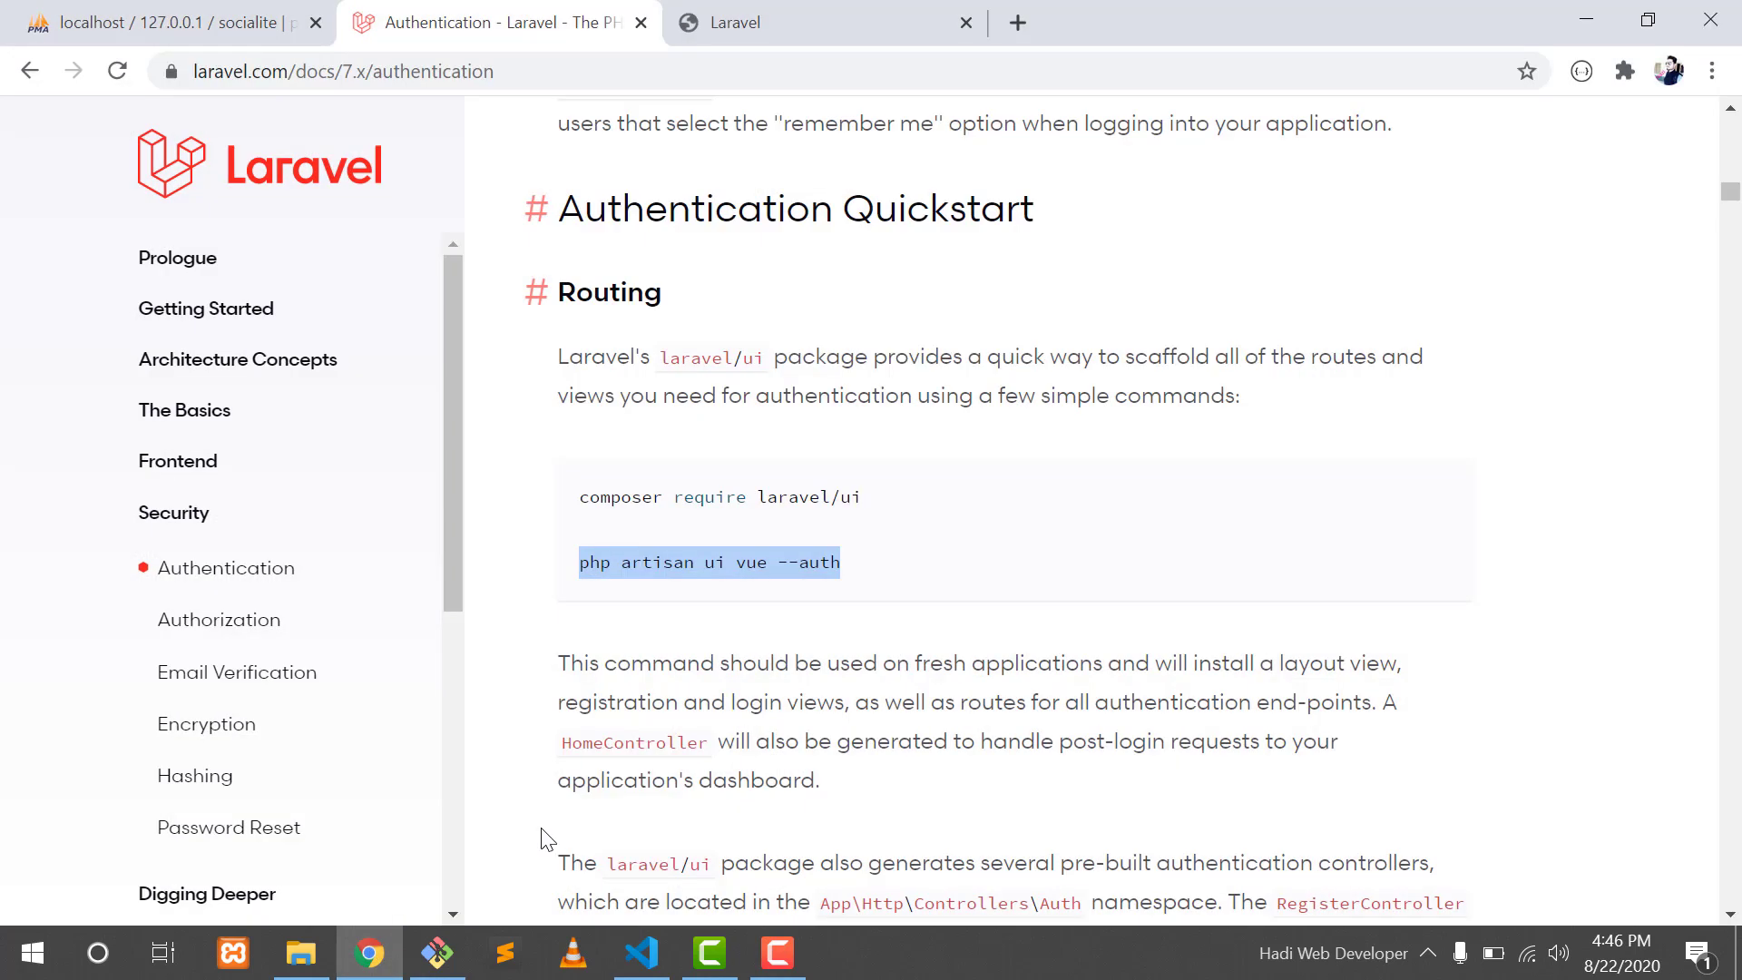
left_click(641, 954)
scroll(746, 752, "up", 2)
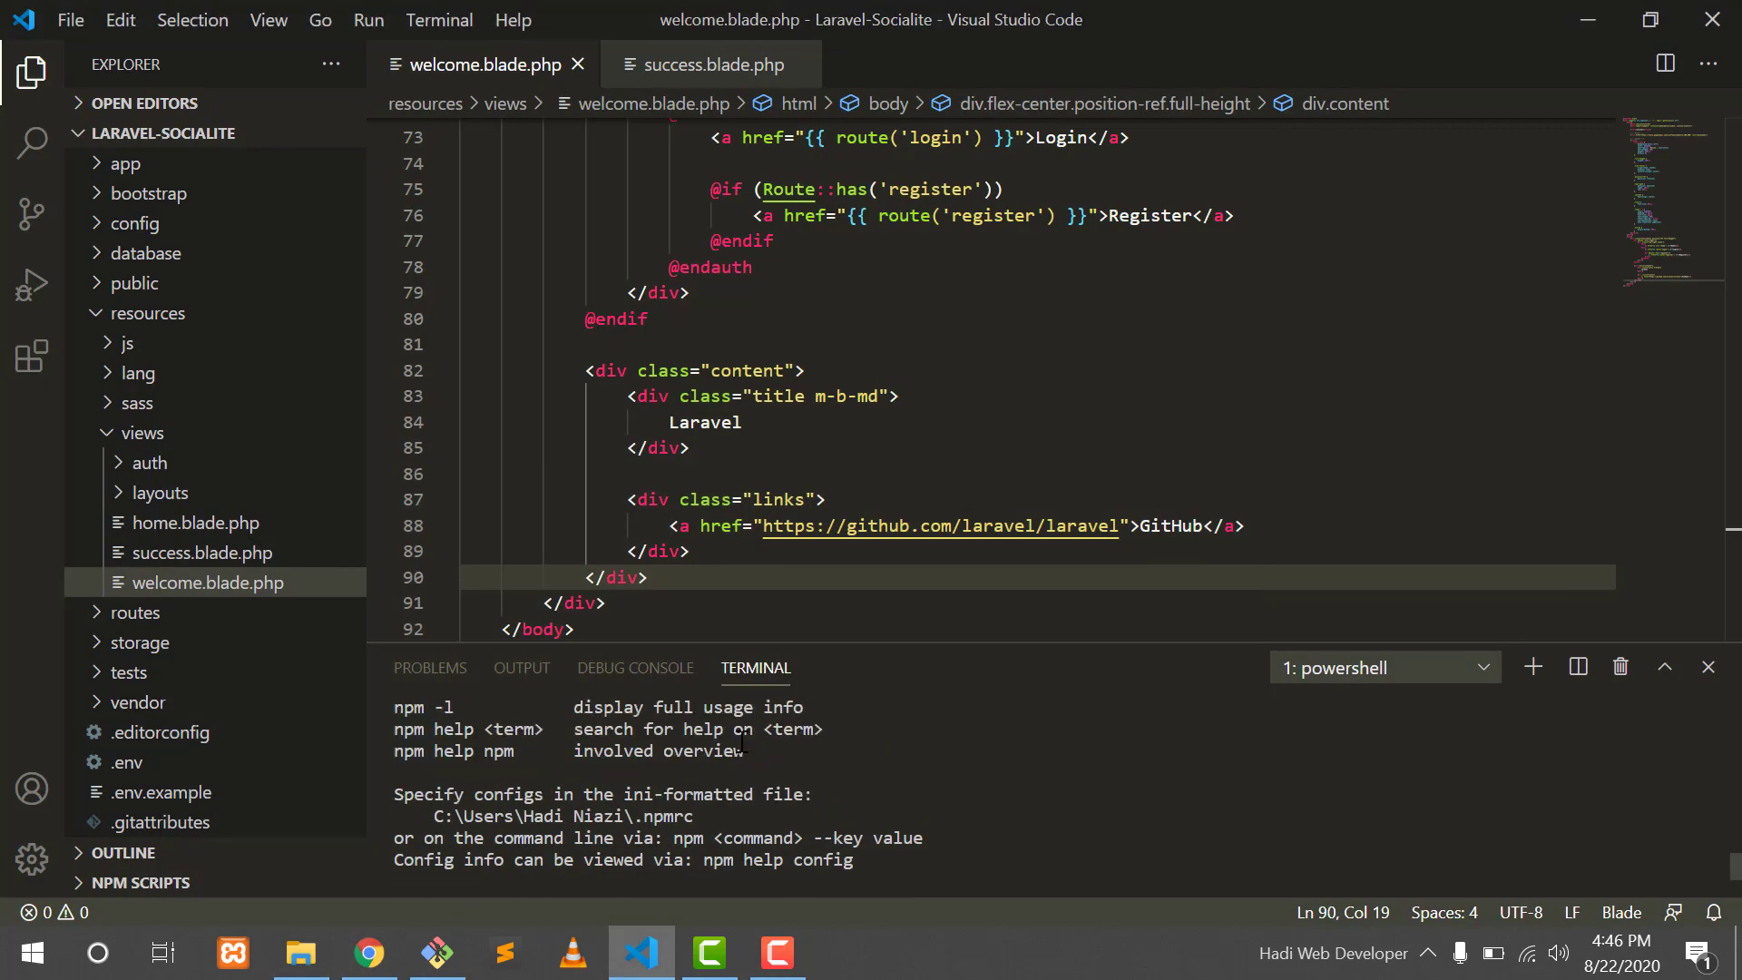
scroll(745, 752, "up", 3)
scroll(747, 751, "up", 2)
scroll(744, 745, "up", 5)
scroll(743, 739, "down", 1)
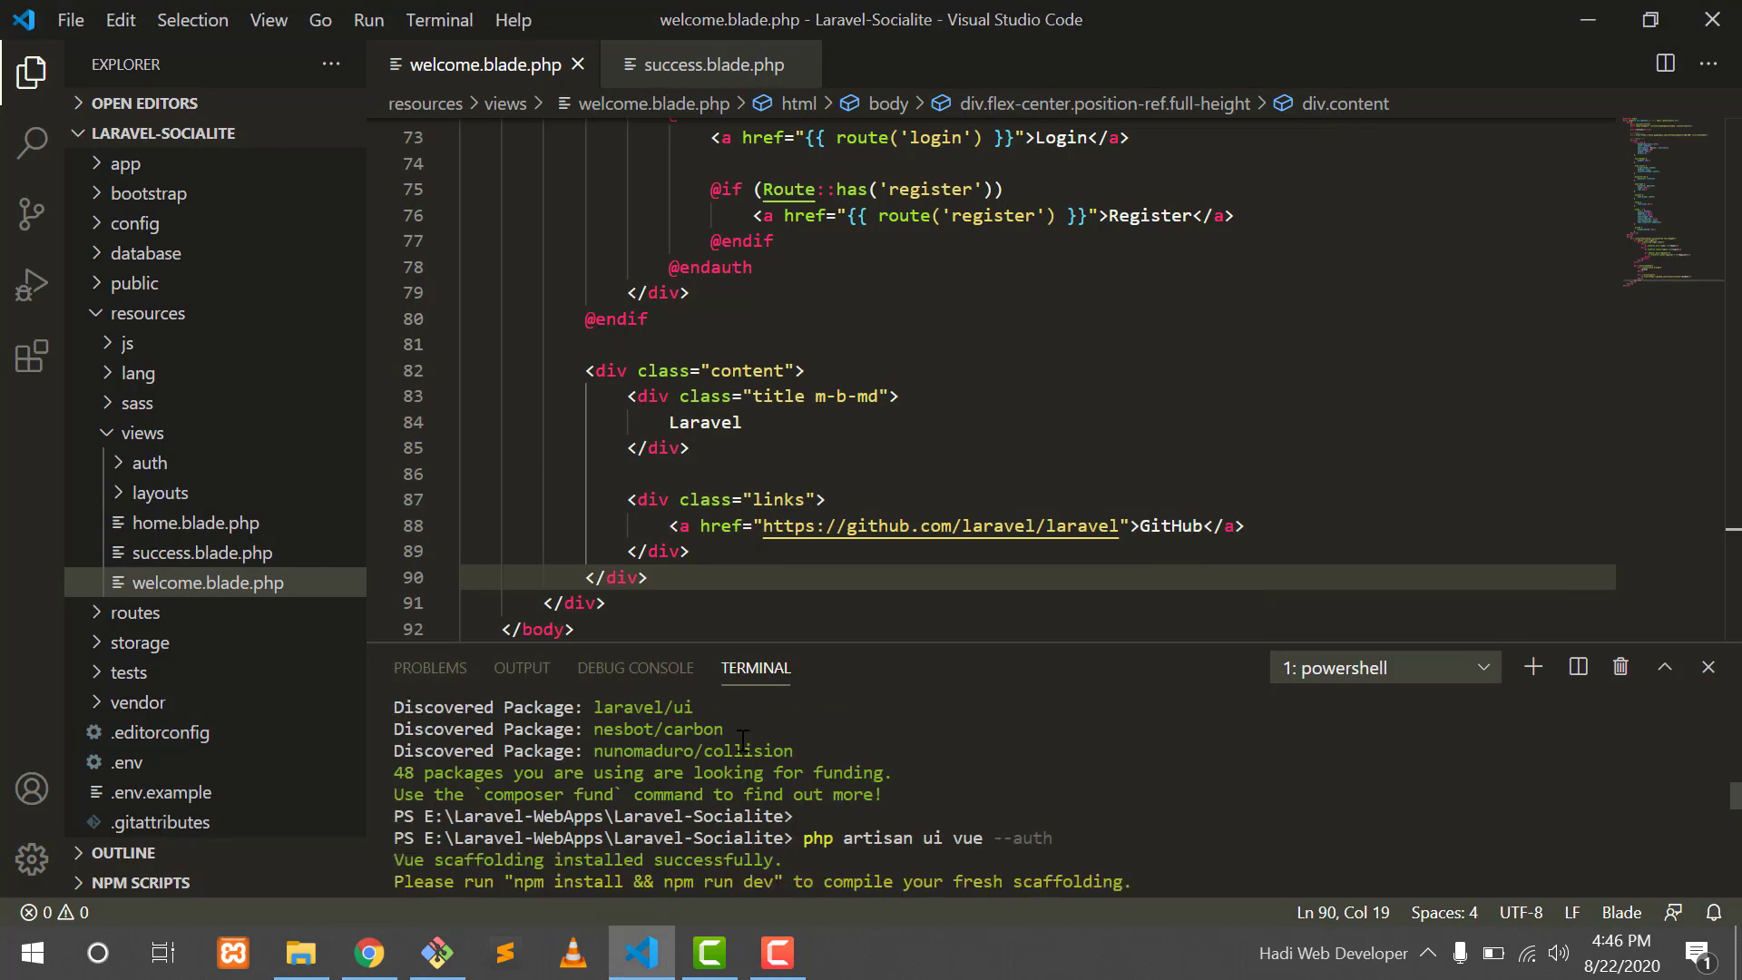
scroll(744, 738, "down", 2)
scroll(1019, 854, "down", 6)
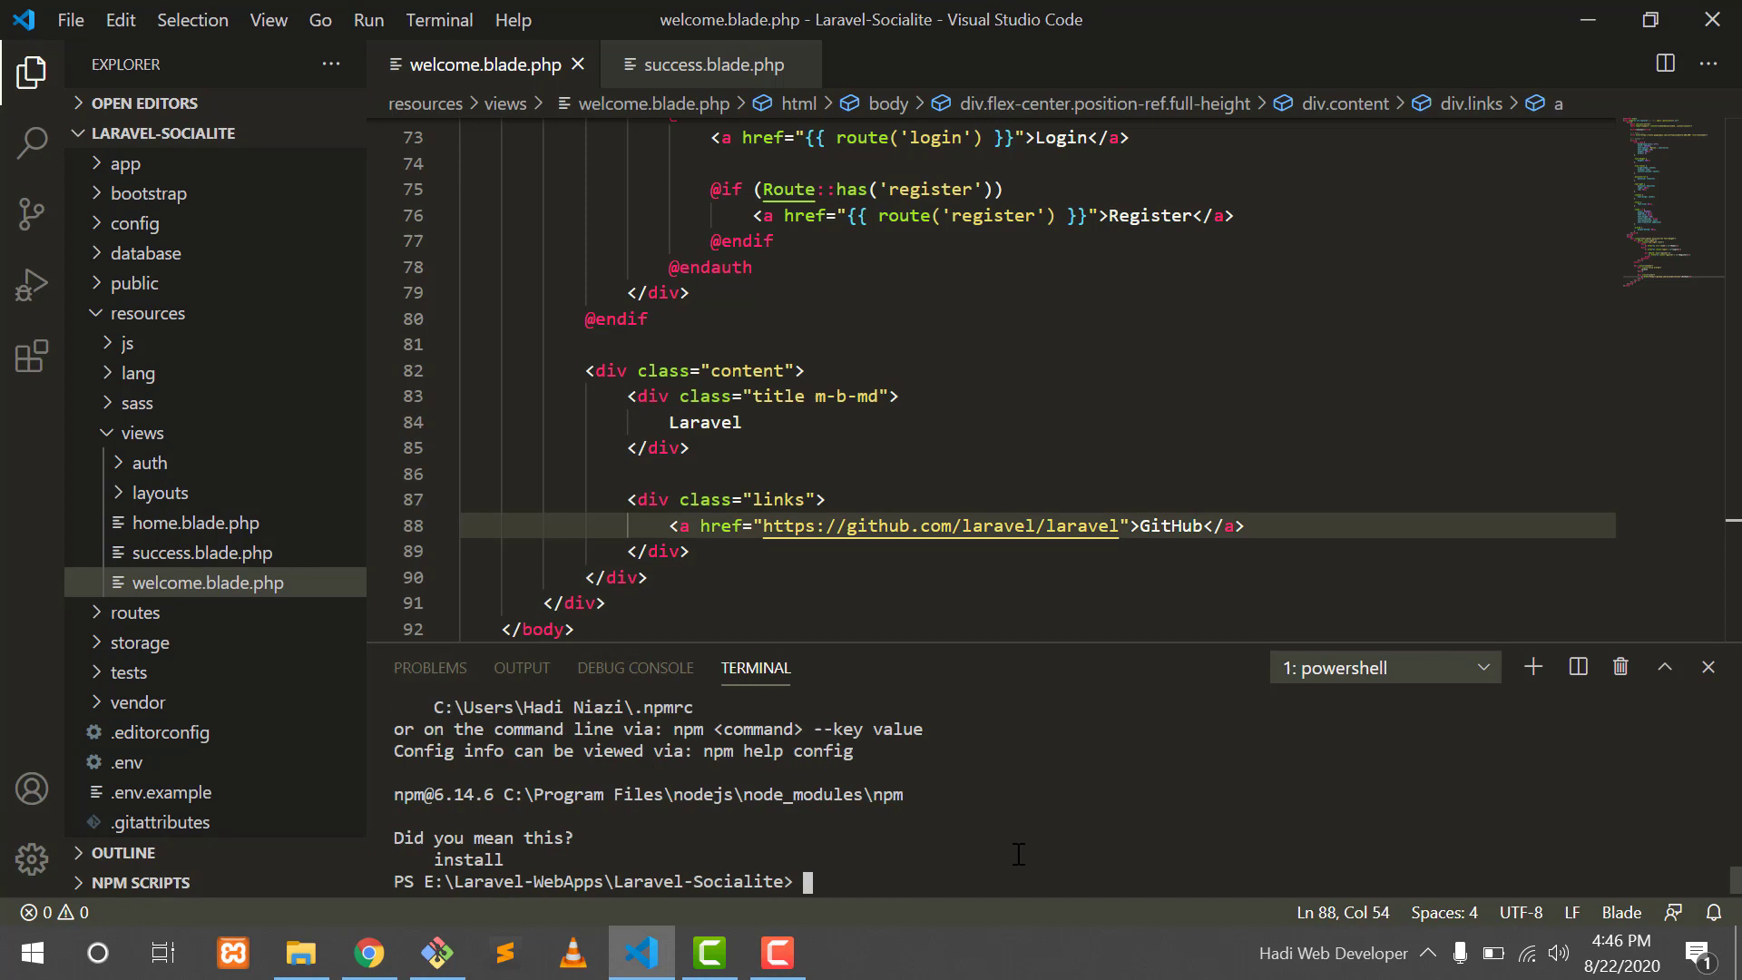
type("intsal")
key("BackSpace")
type("ll")
key("Return")
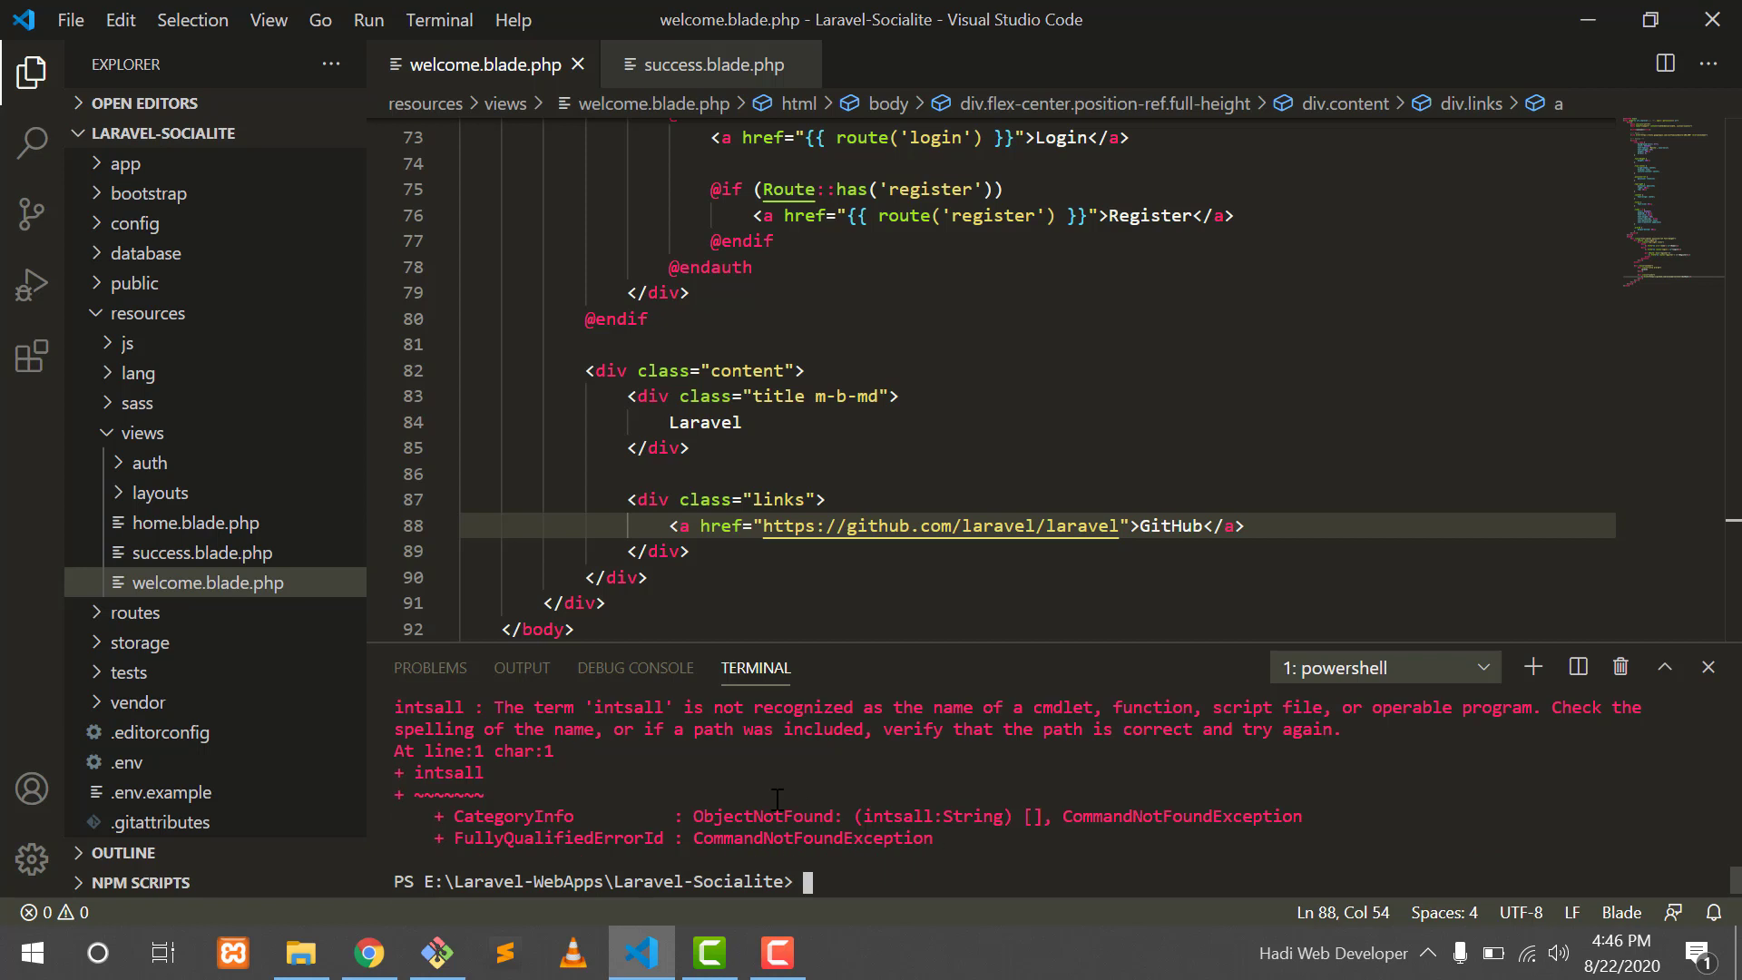
scroll(776, 800, "up", 1)
scroll(776, 800, "up", 2)
scroll(777, 800, "down", 2)
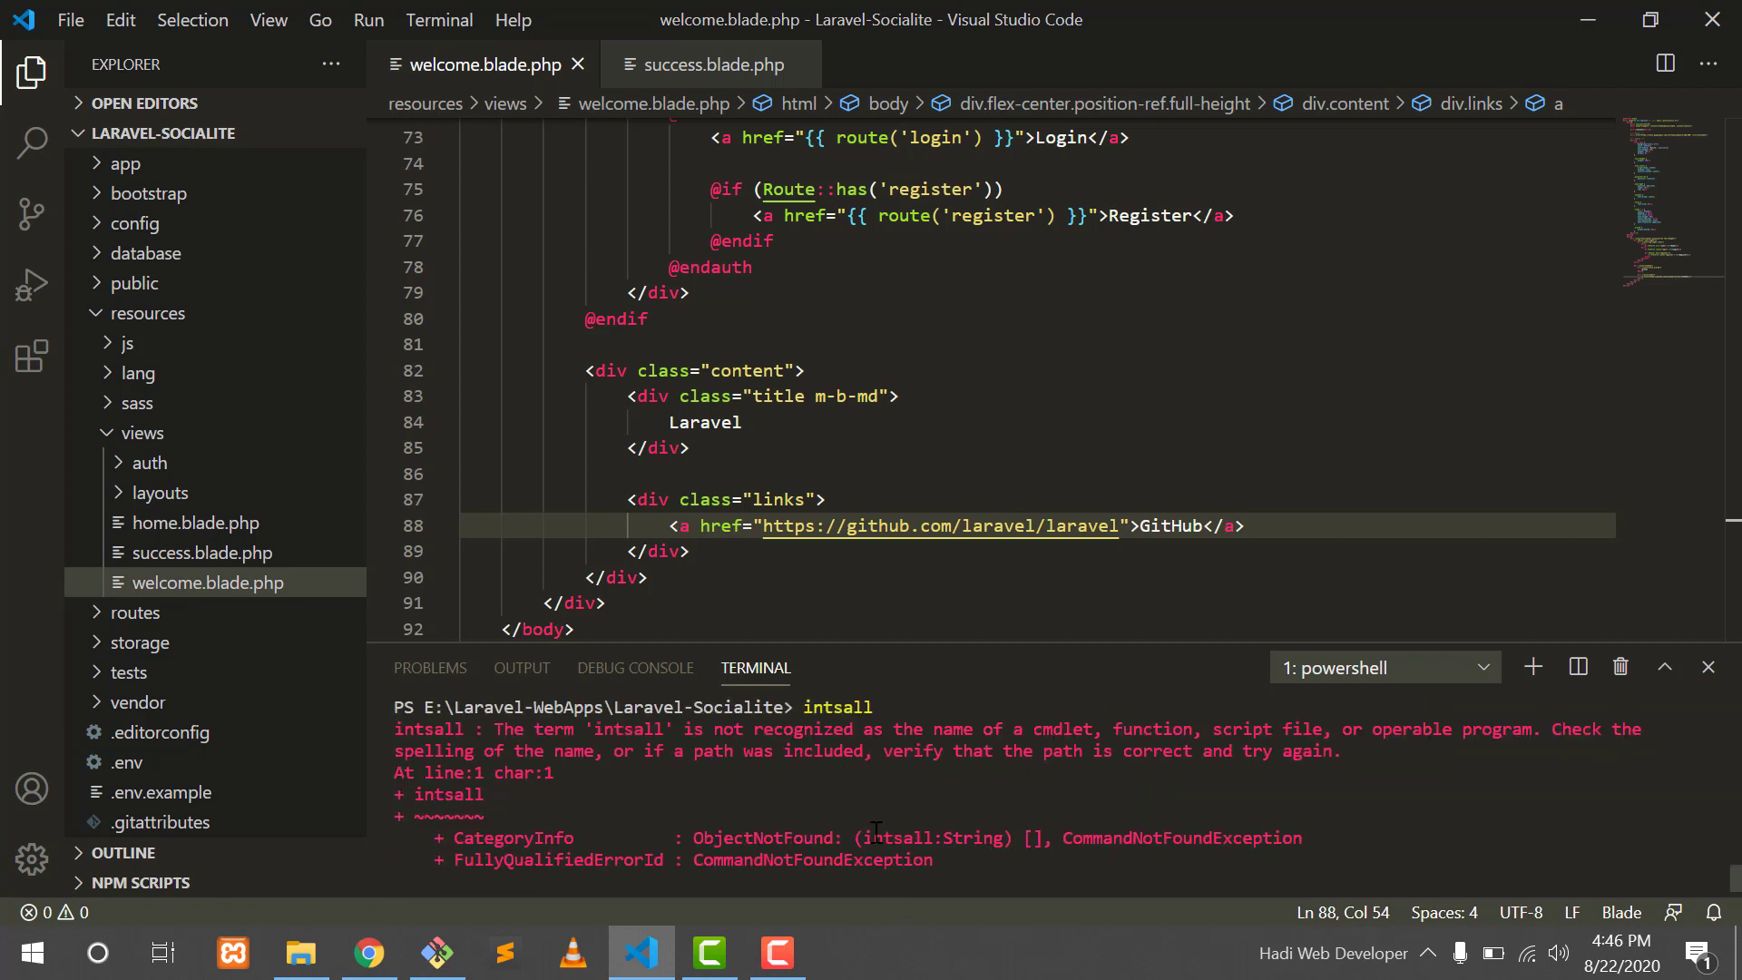
scroll(875, 831, "down", 1)
type("n")
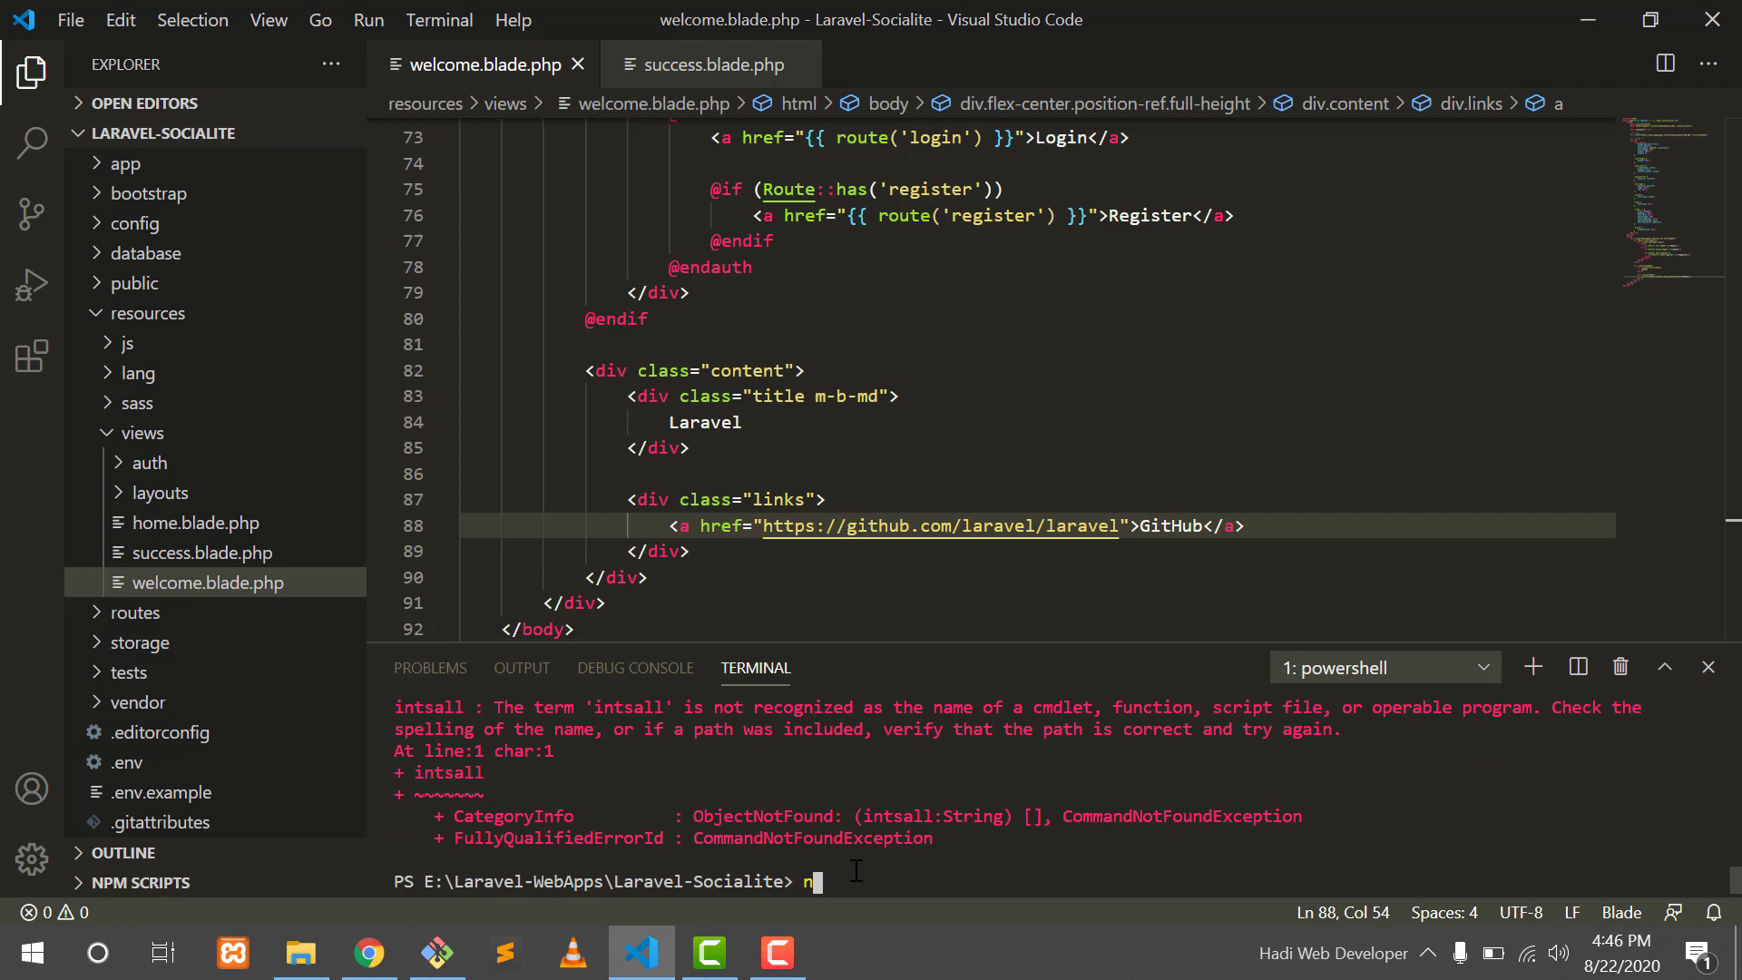
type("pm insta")
type("ll")
key("Return")
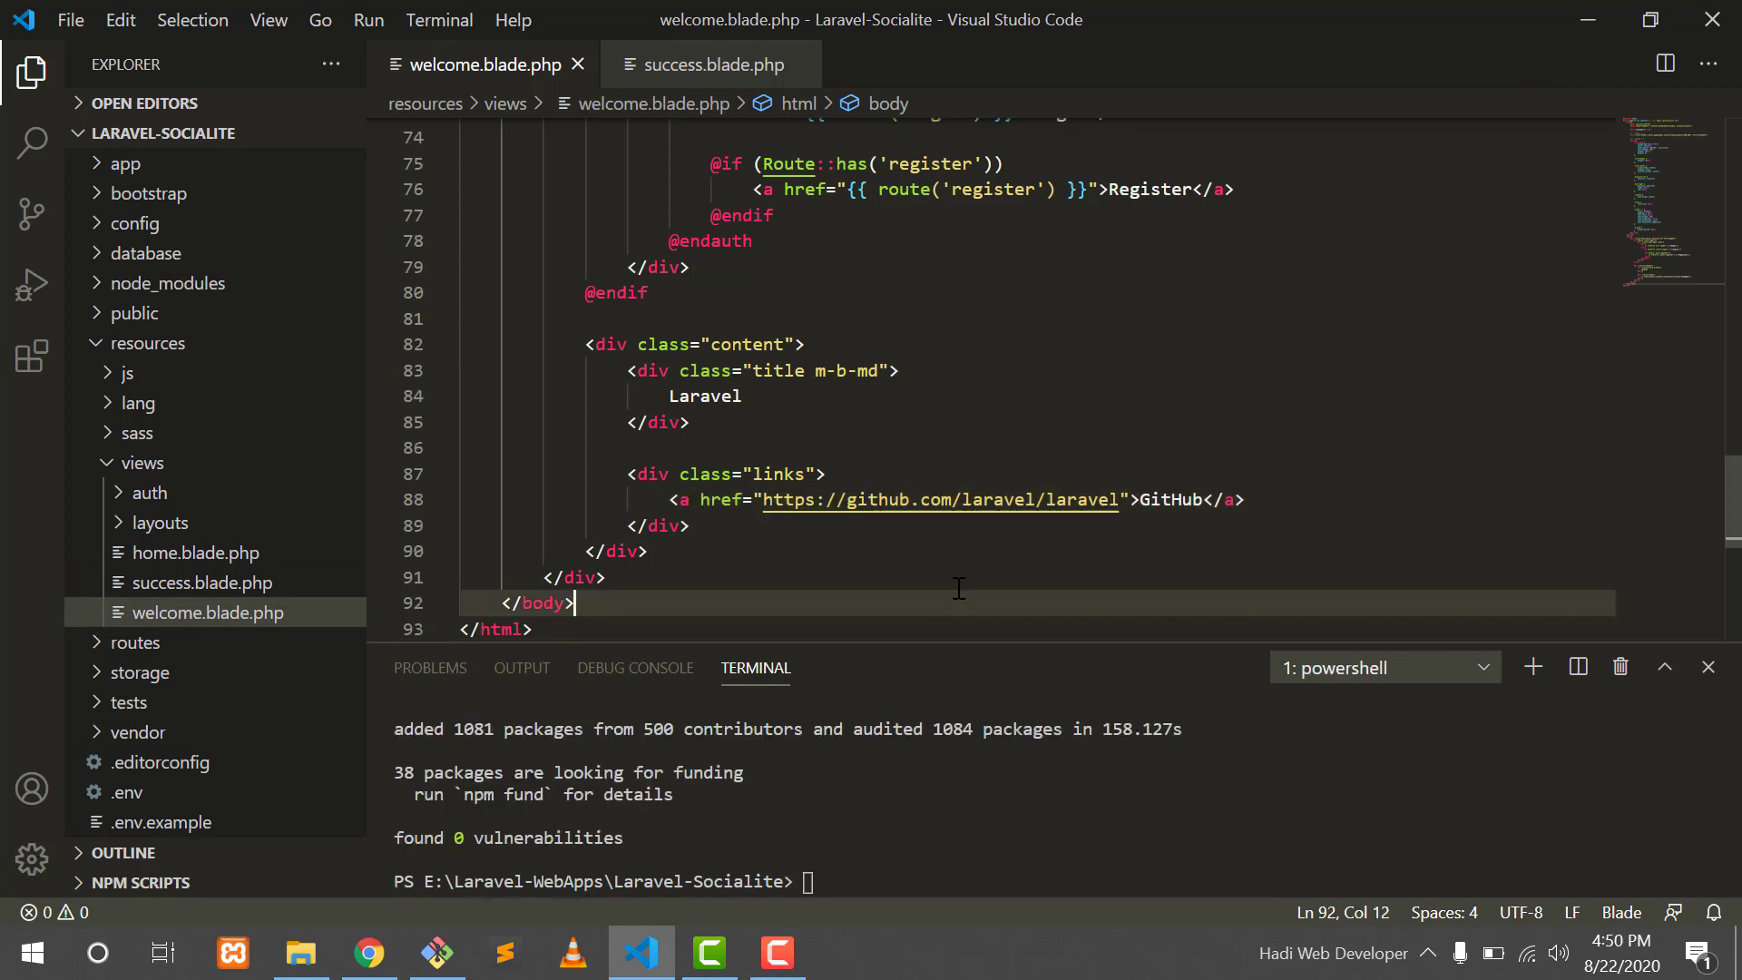
Reload localhost:8000 to reveal Login and Register links and view the unstyled login page.
left_click(393, 942)
left_click(736, 18)
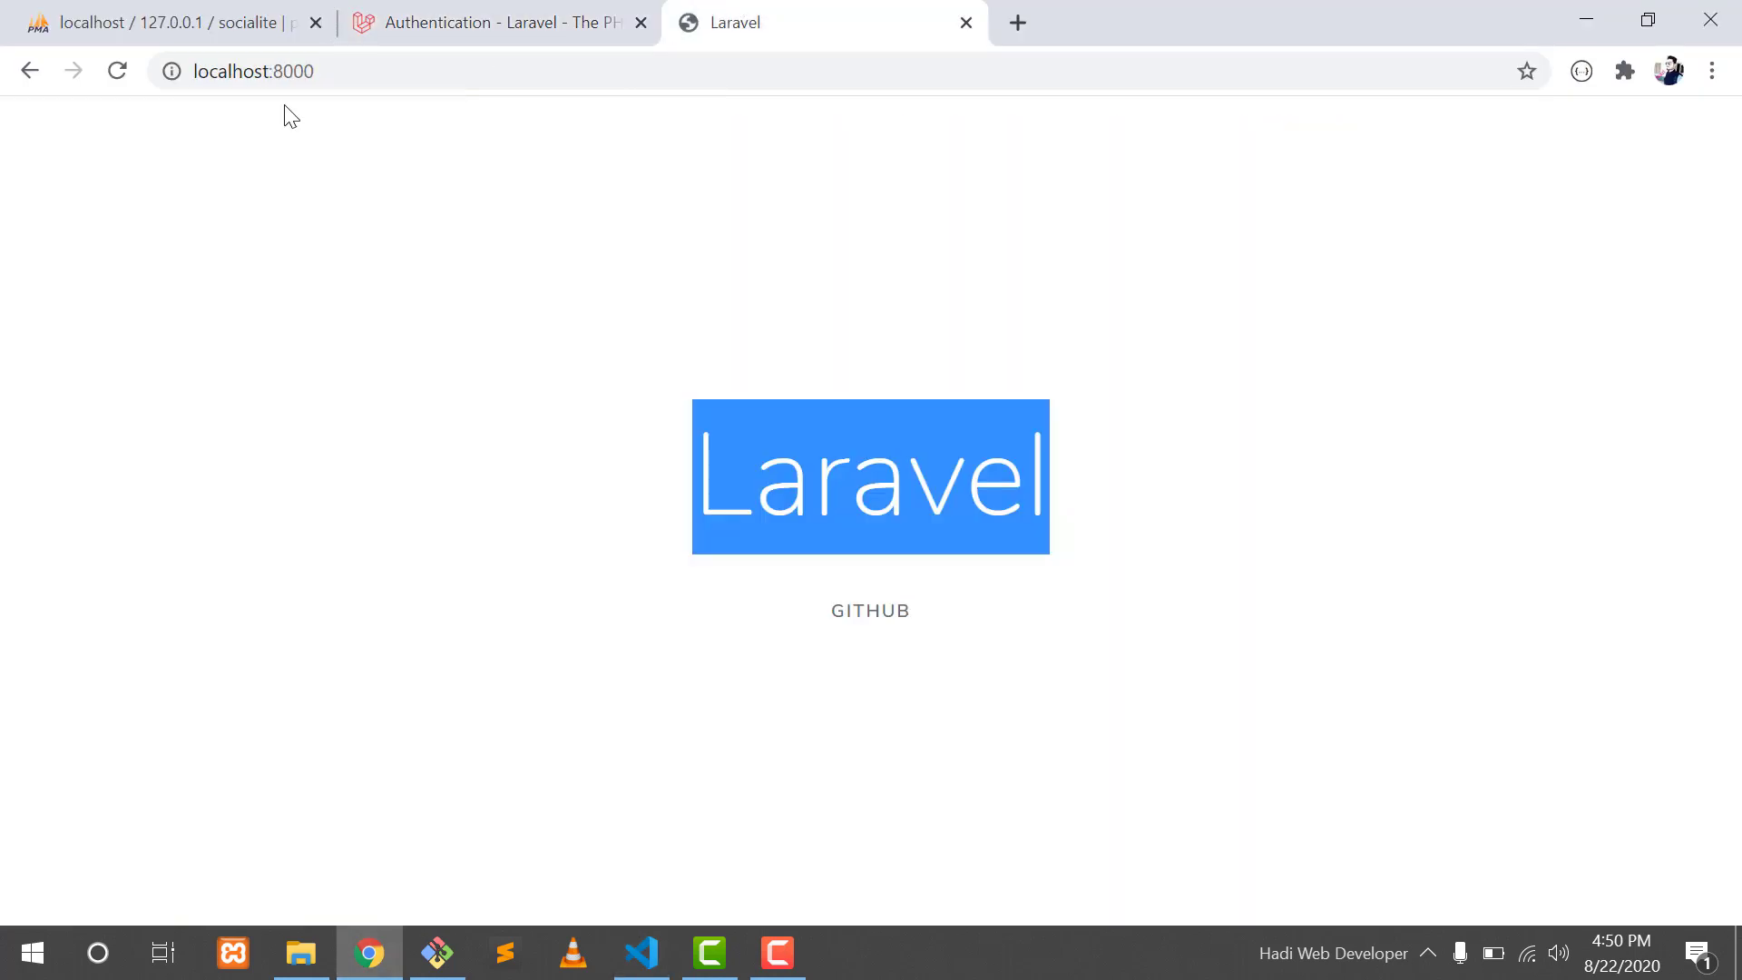
left_click(117, 71)
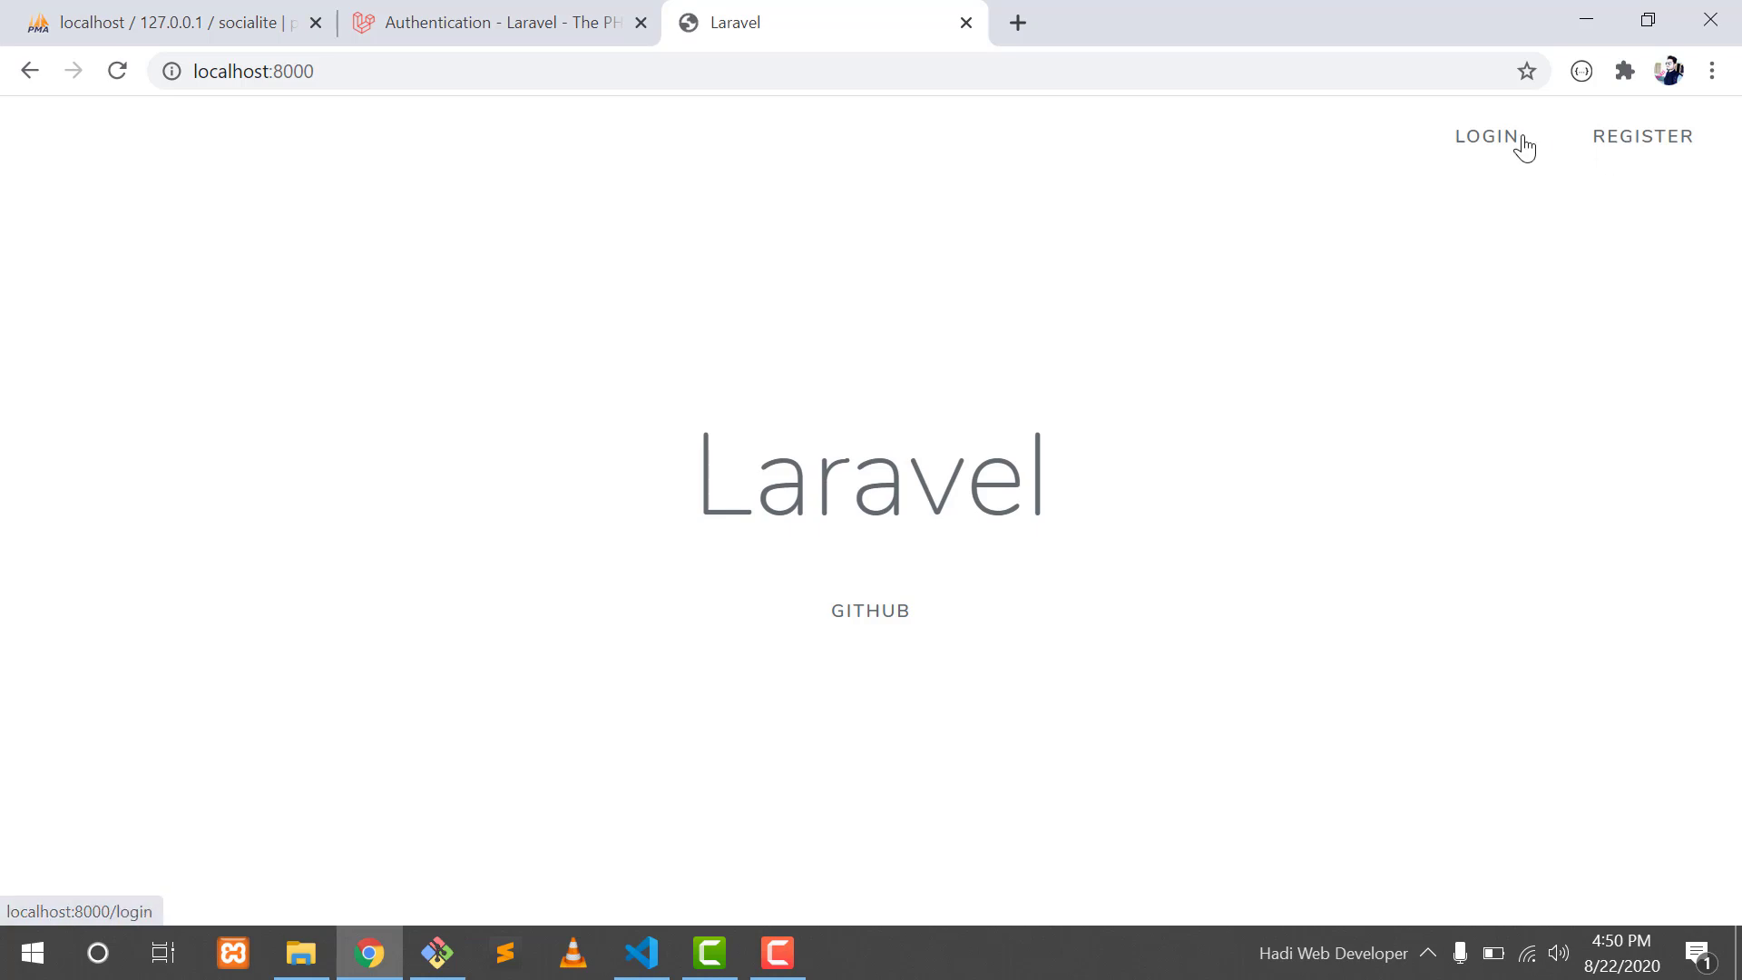
left_click(1489, 139)
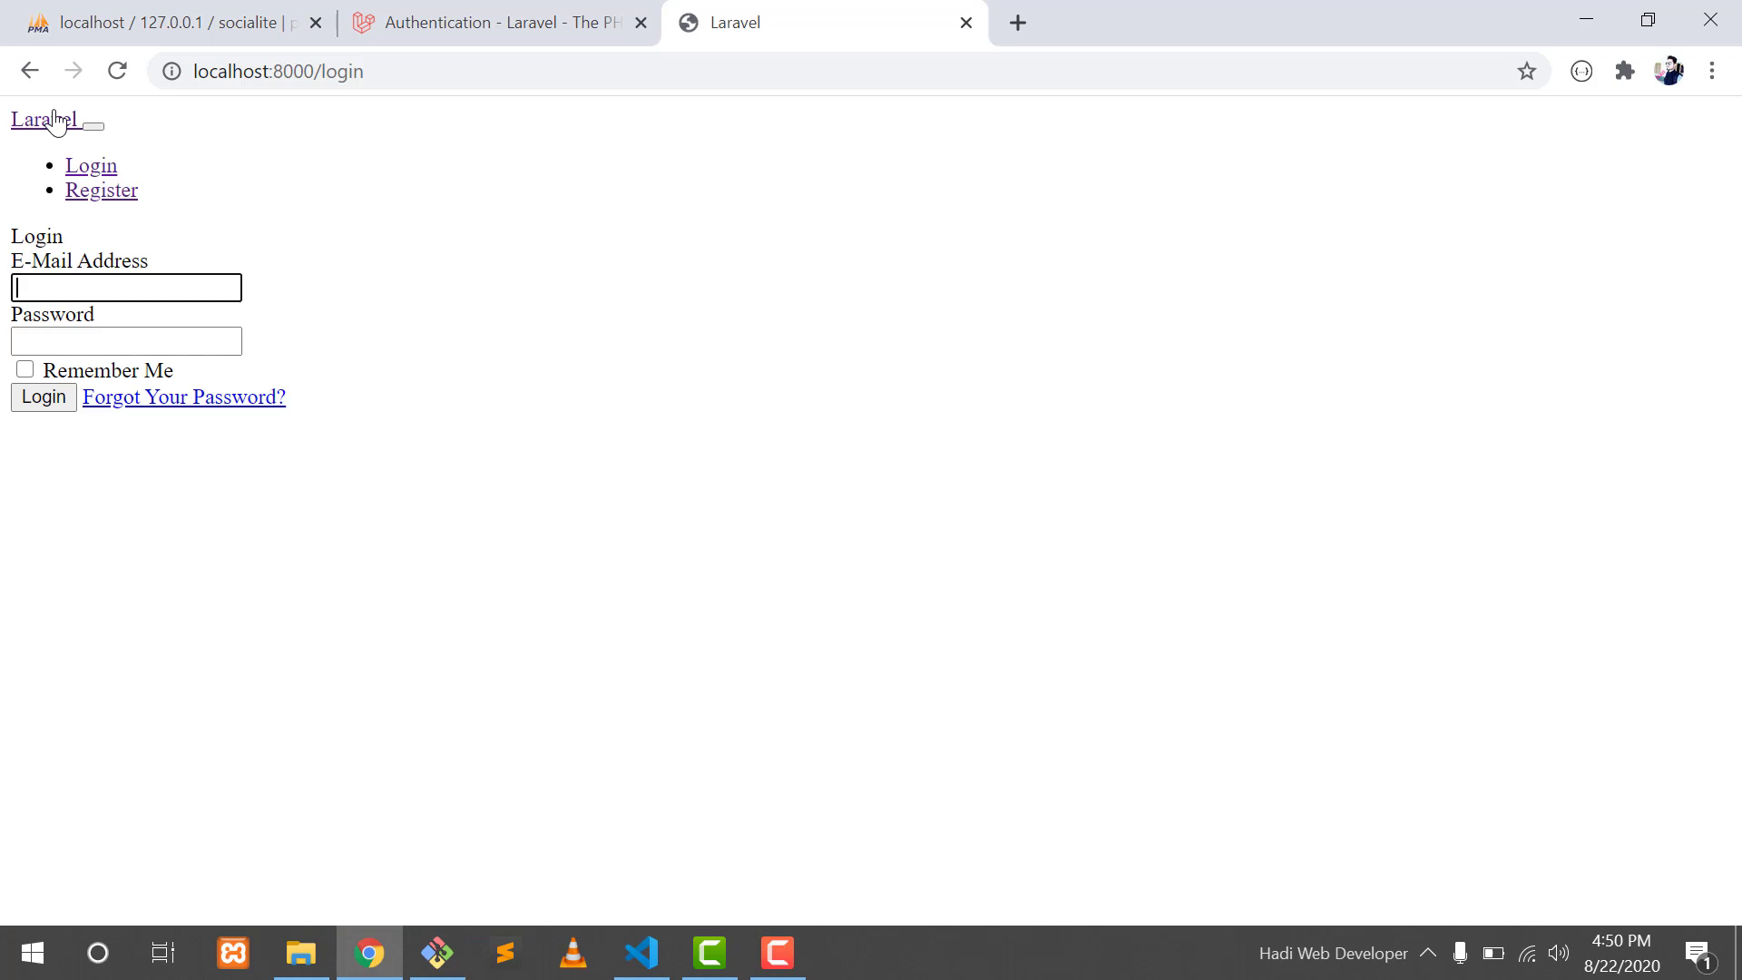
left_click_drag(511, 434, 369, 268)
left_click(388, 273)
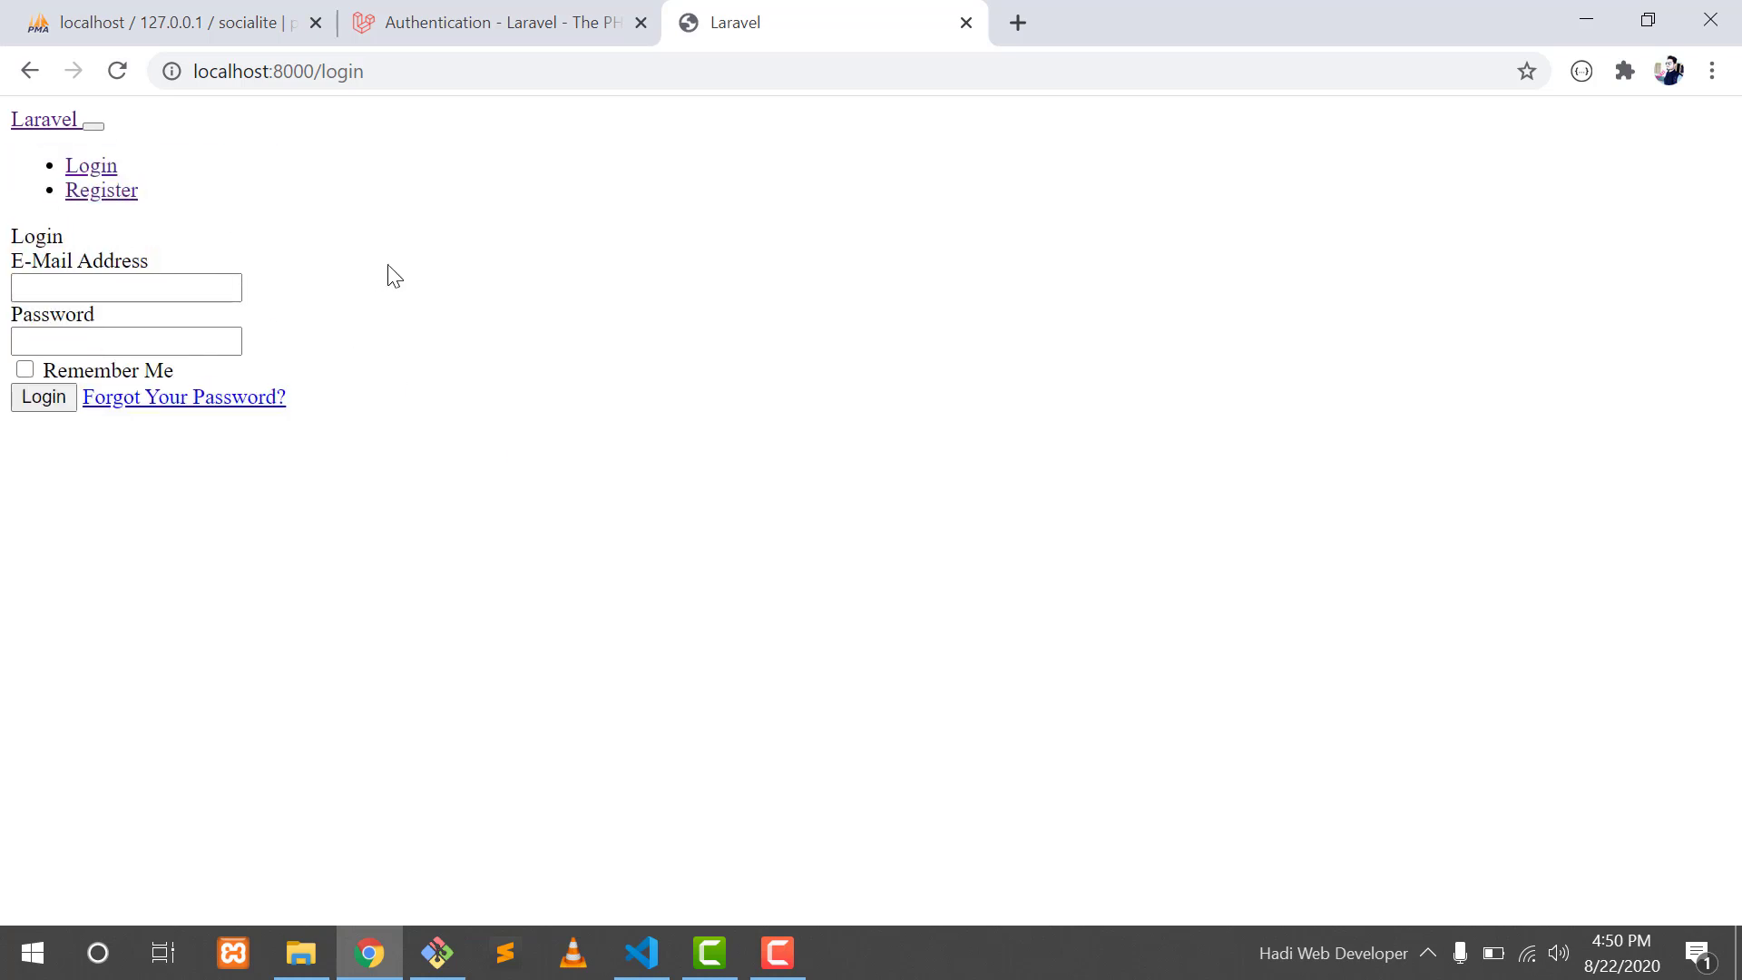
Run npm run dev to compile app.css and app.js.
left_click(641, 953)
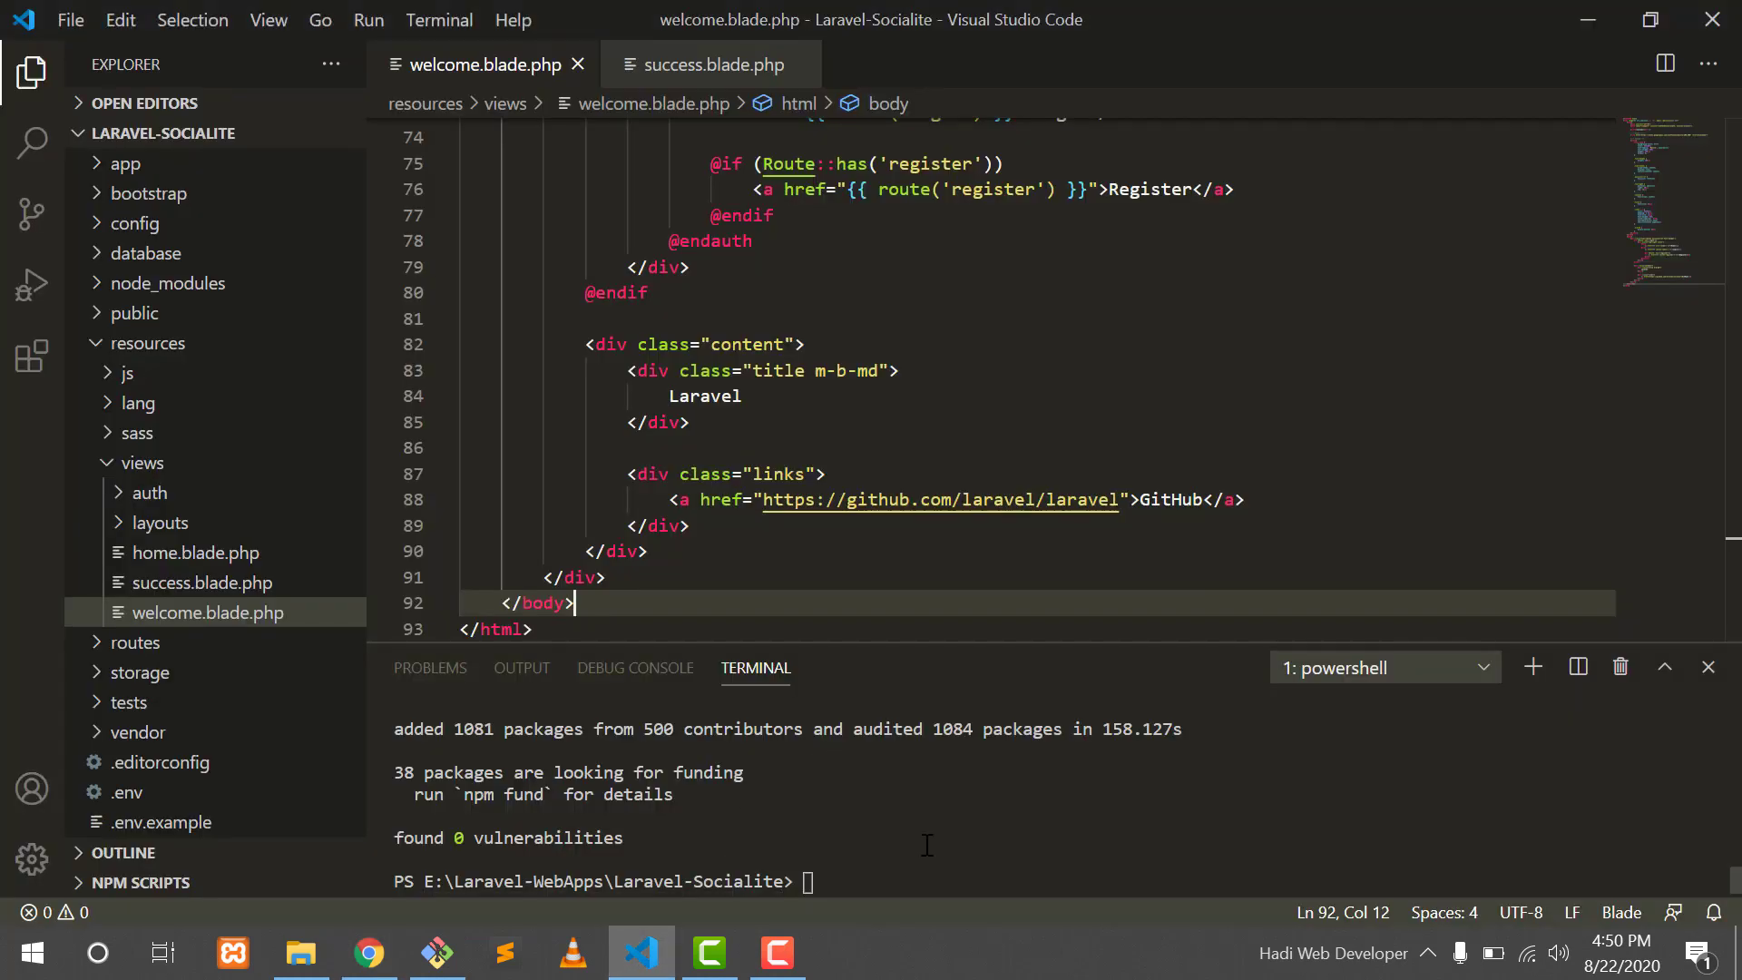
type("n")
type("pm run dev")
key("Return")
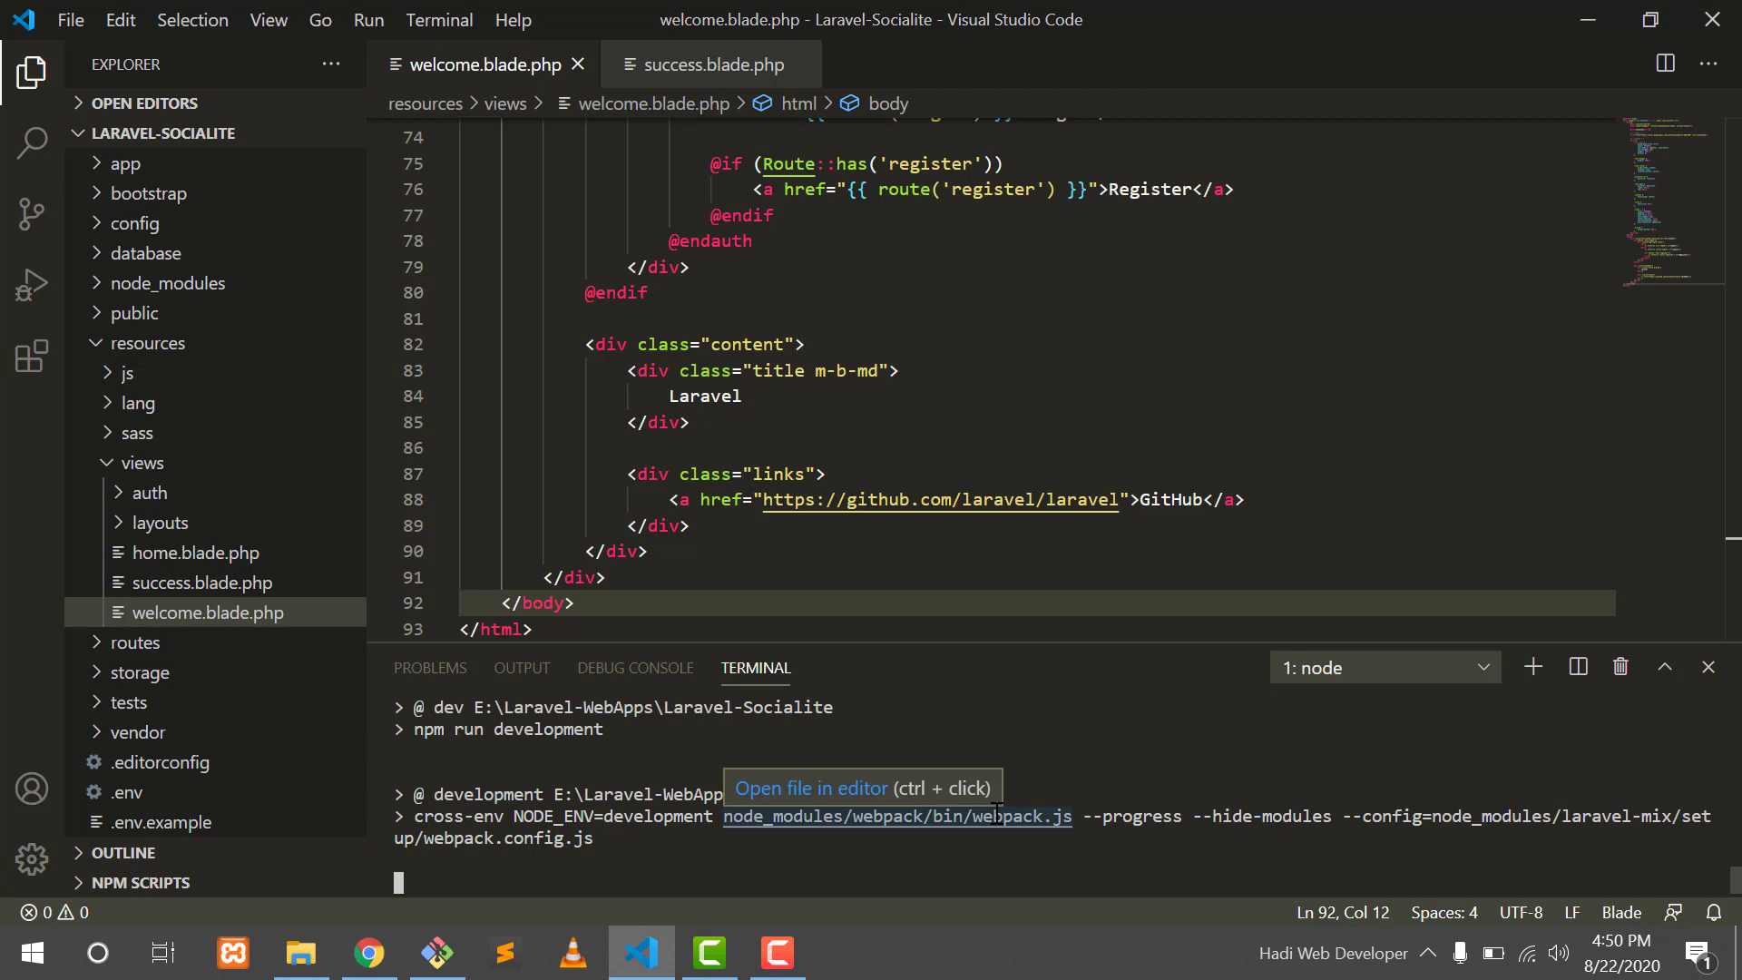
left_click(714, 580)
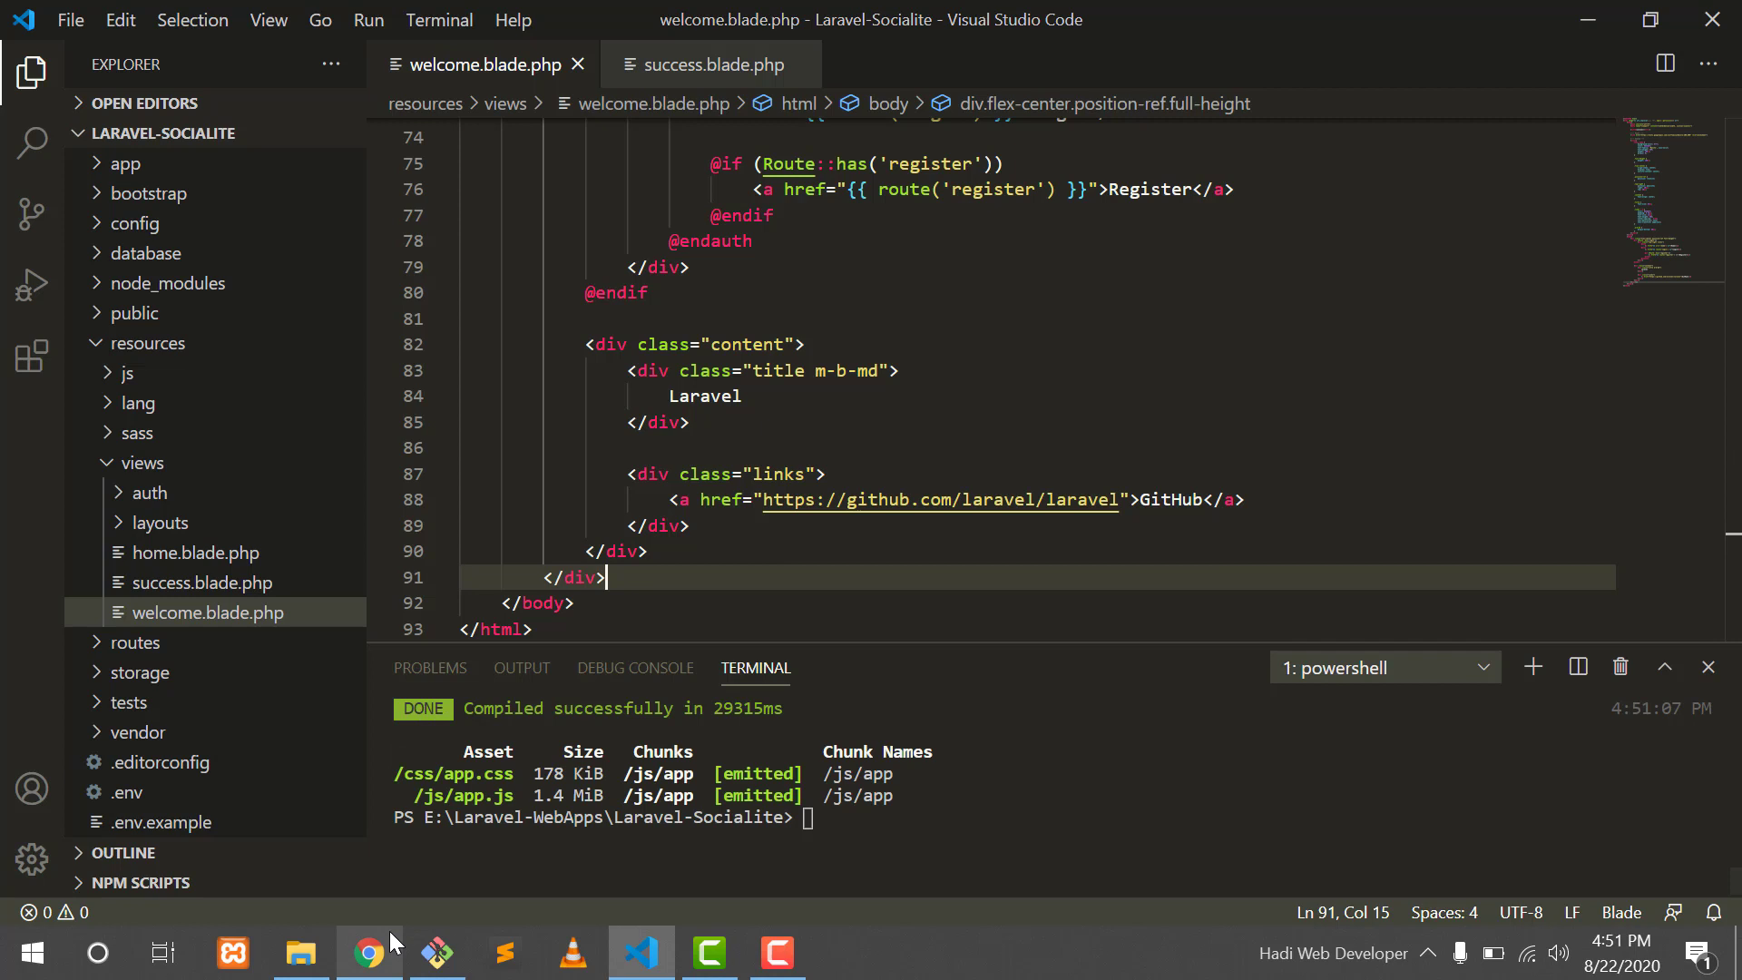
Reload the login page with compiled styles and view the Register and Login forms.
left_click(369, 953)
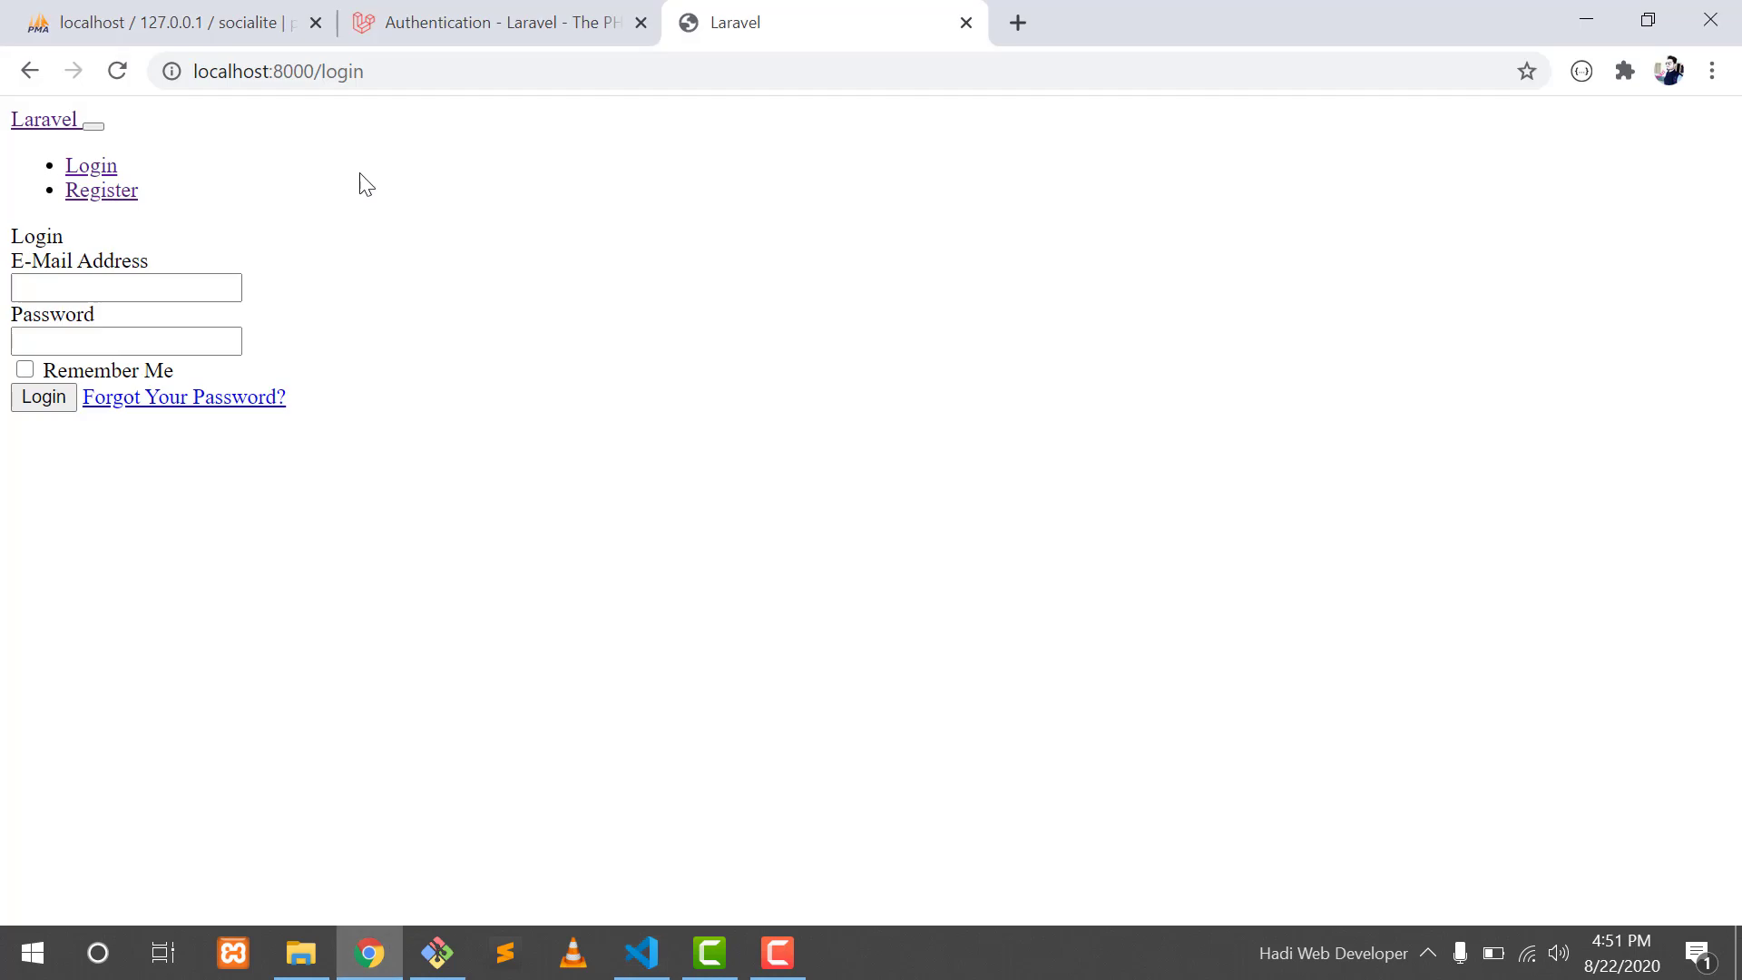
left_click(119, 74)
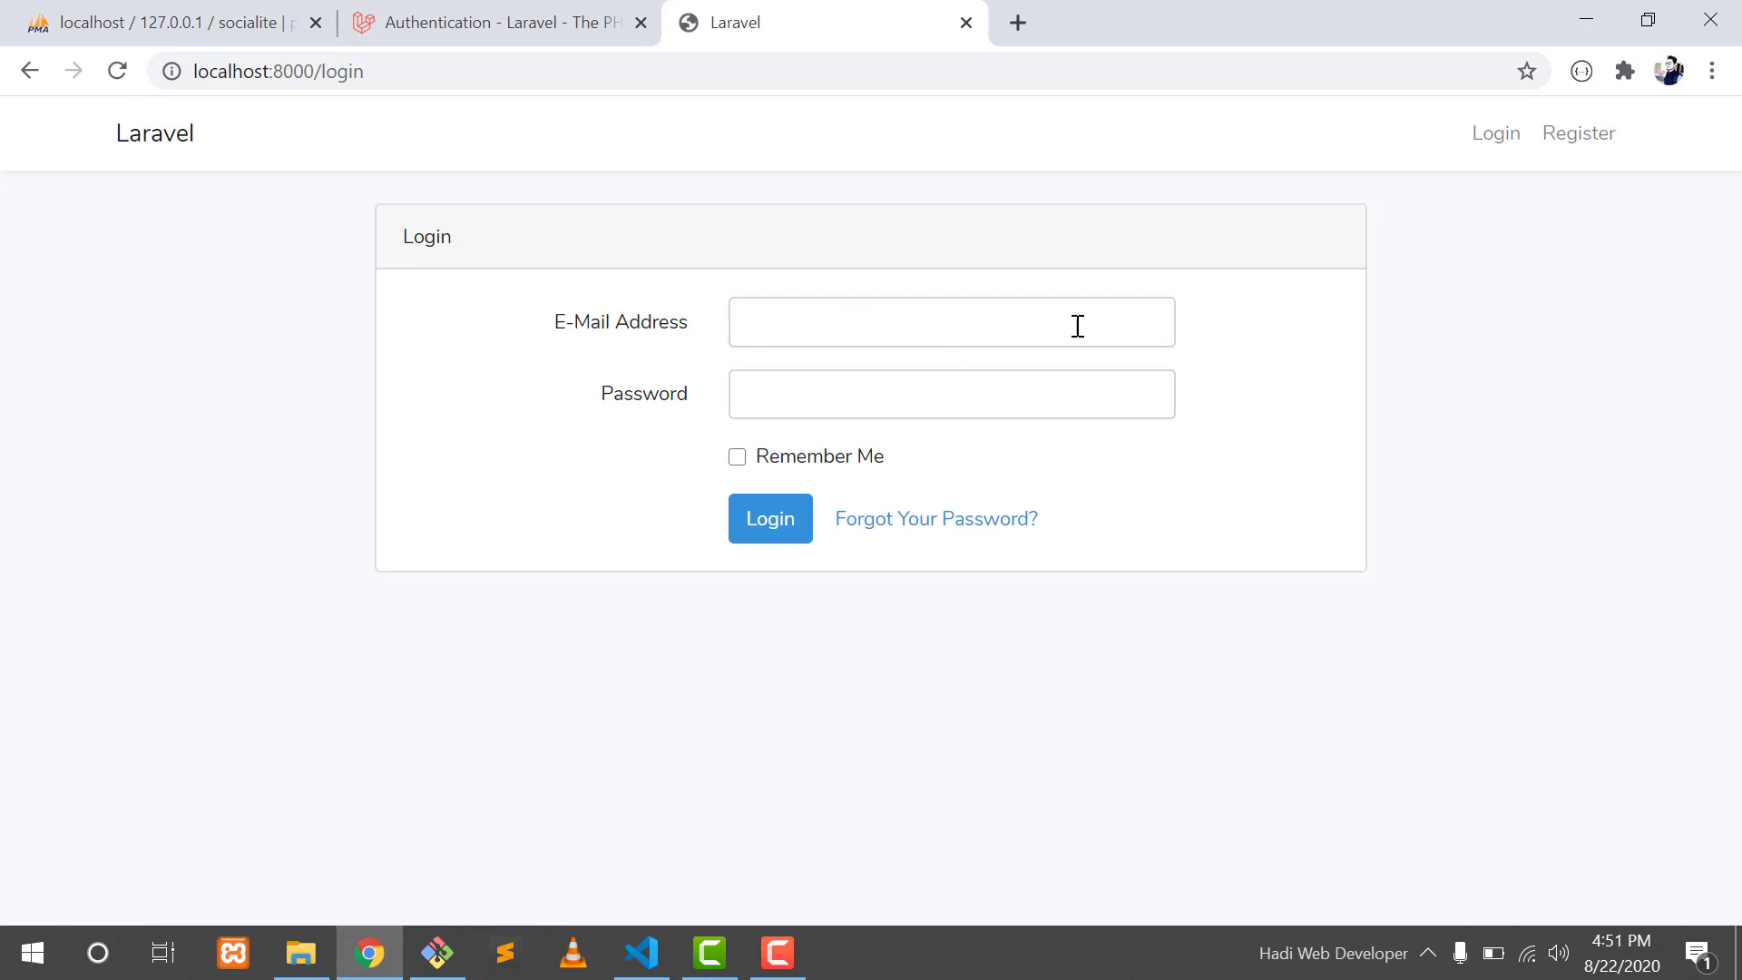
left_click(1152, 315)
left_click(1555, 139)
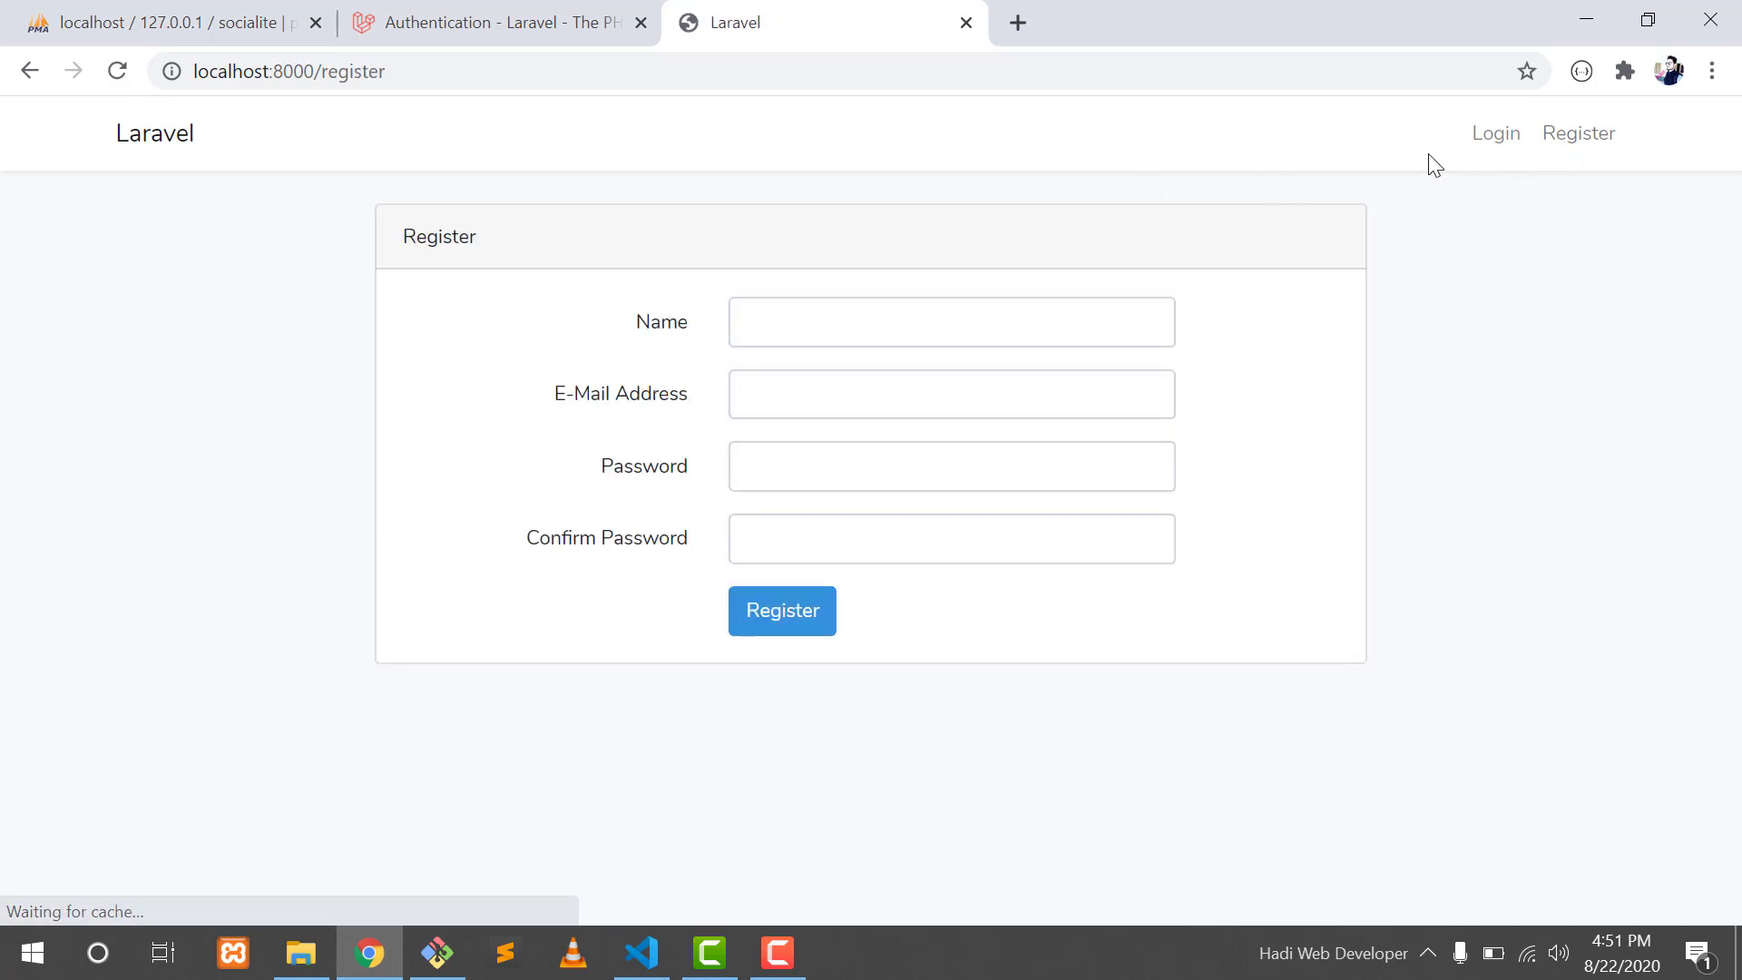
left_click(1488, 152)
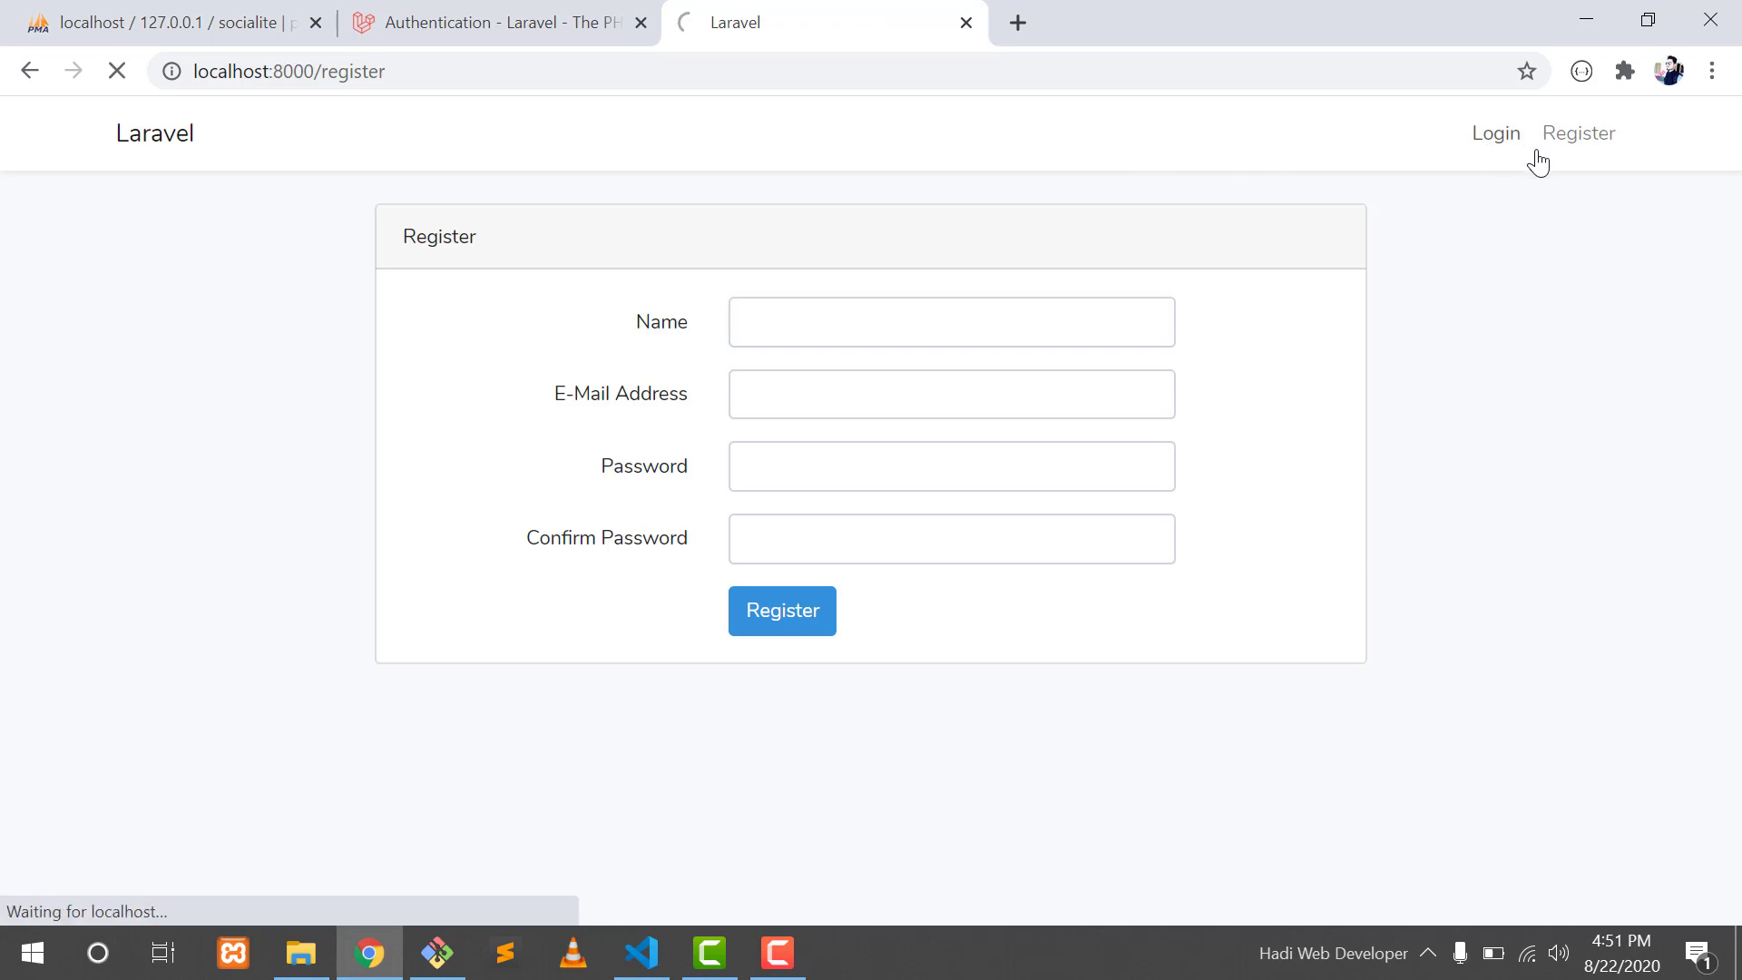
Check in phpMyAdmin that the socialite database has no tables, then return to VS Code.
left_click(207, 17)
mouse_move(136, 483)
left_mouse_down()
mouse_move(75, 490)
mouse_move(696, 47)
left_mouse_up()
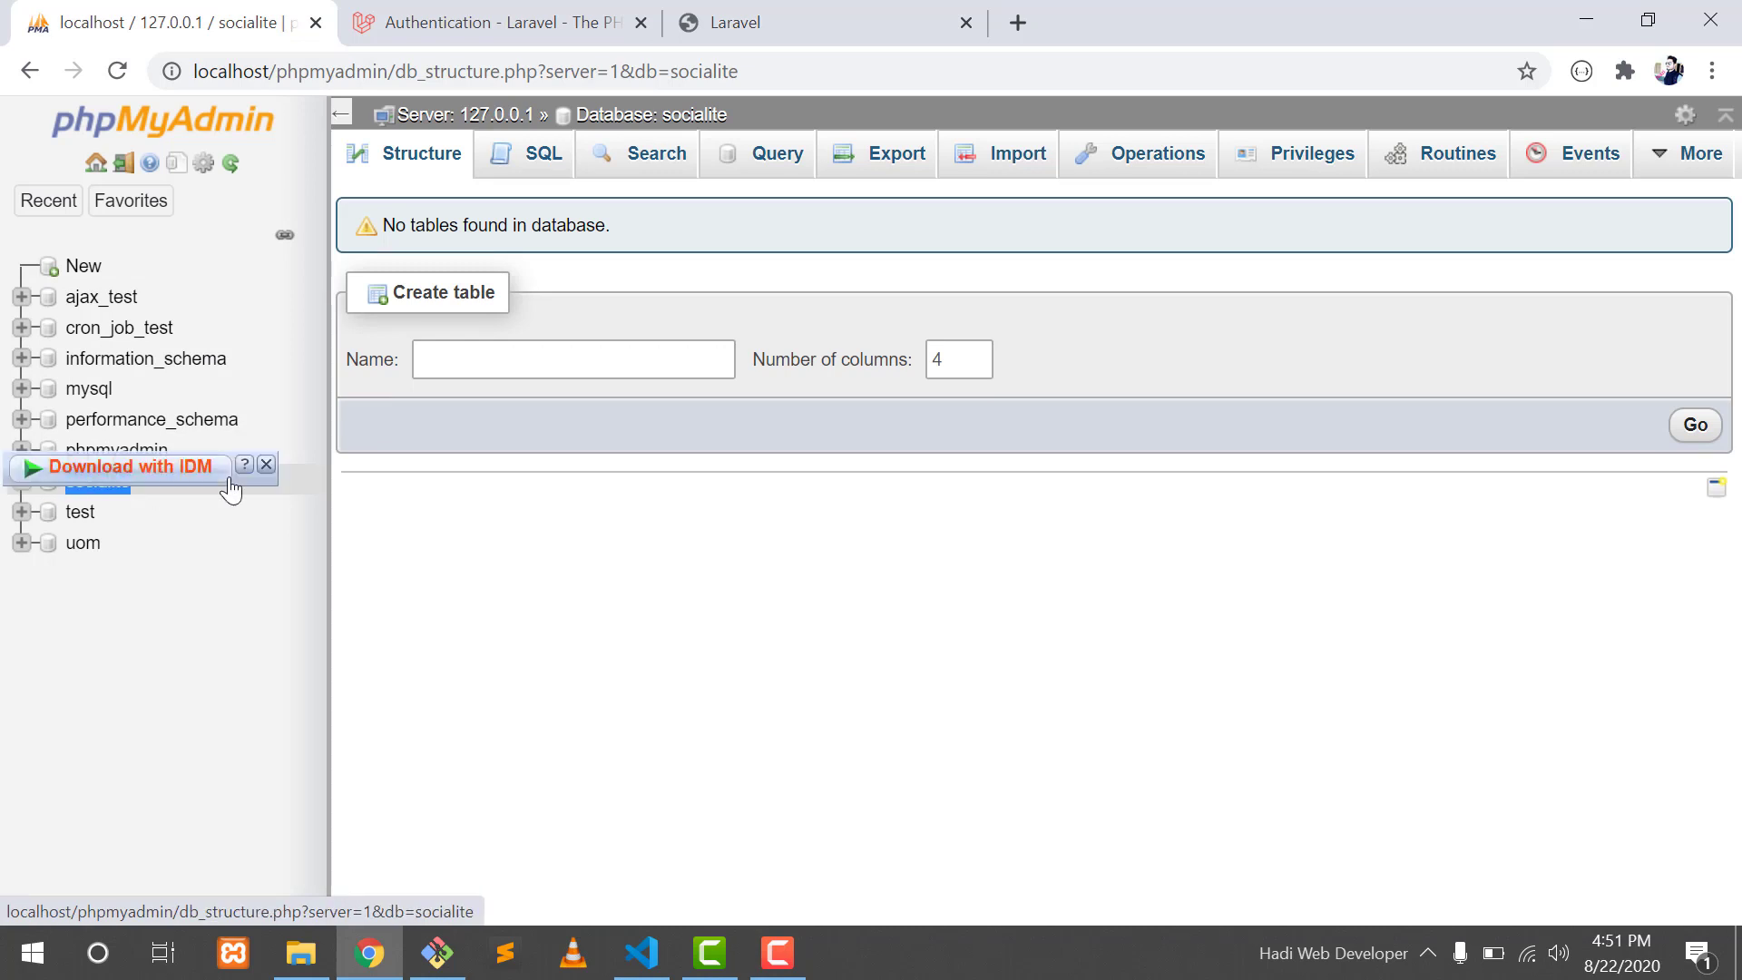
left_click(703, 35)
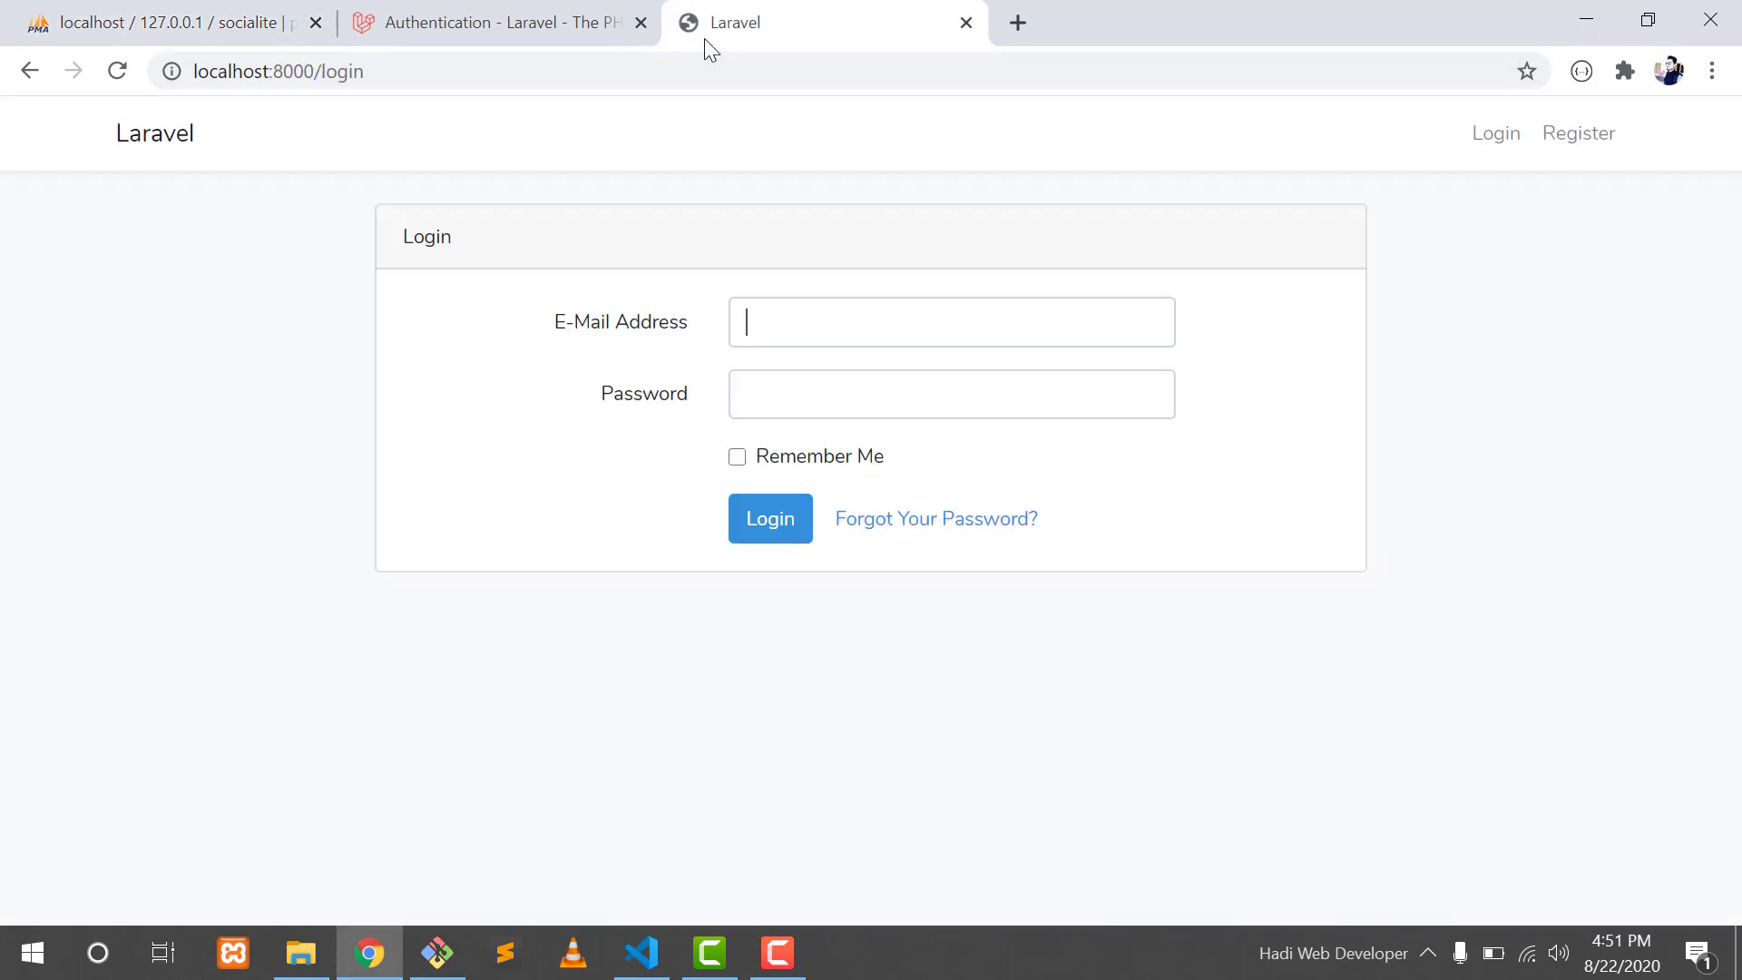
left_click(641, 954)
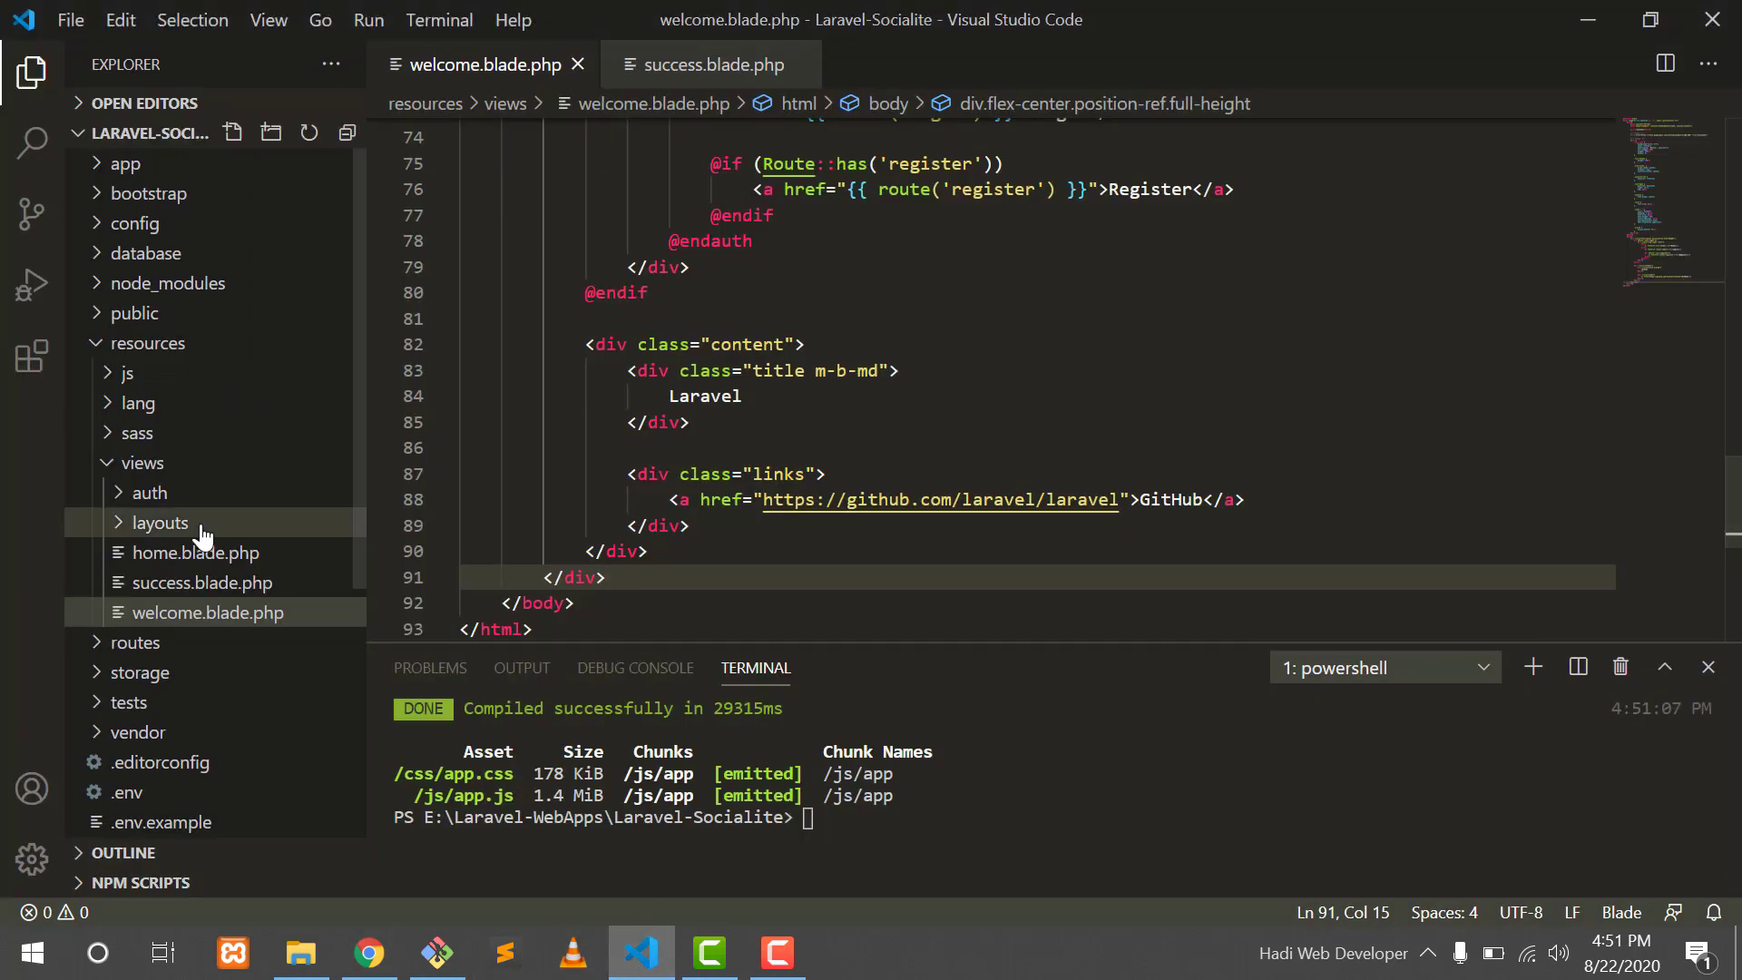
scroll(201, 531, "down", 5)
Set DB_DATABASE to socialite in .env with root user and empty password, and save.
left_click(128, 403)
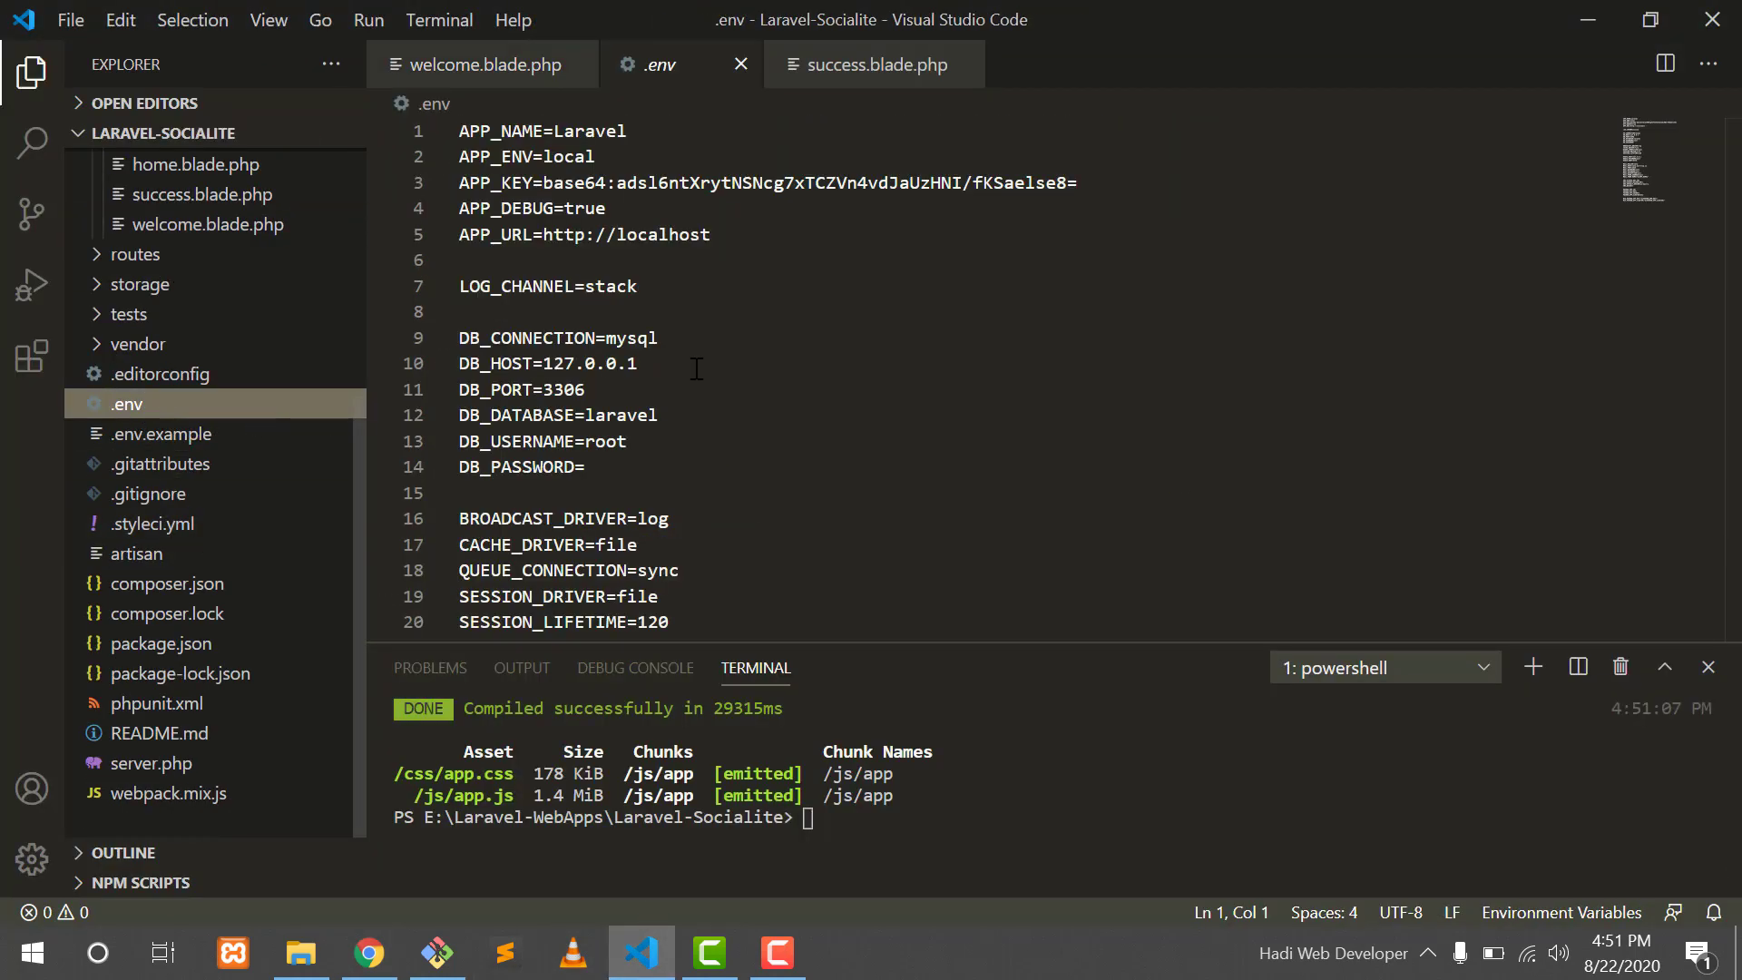
double_click(611, 419)
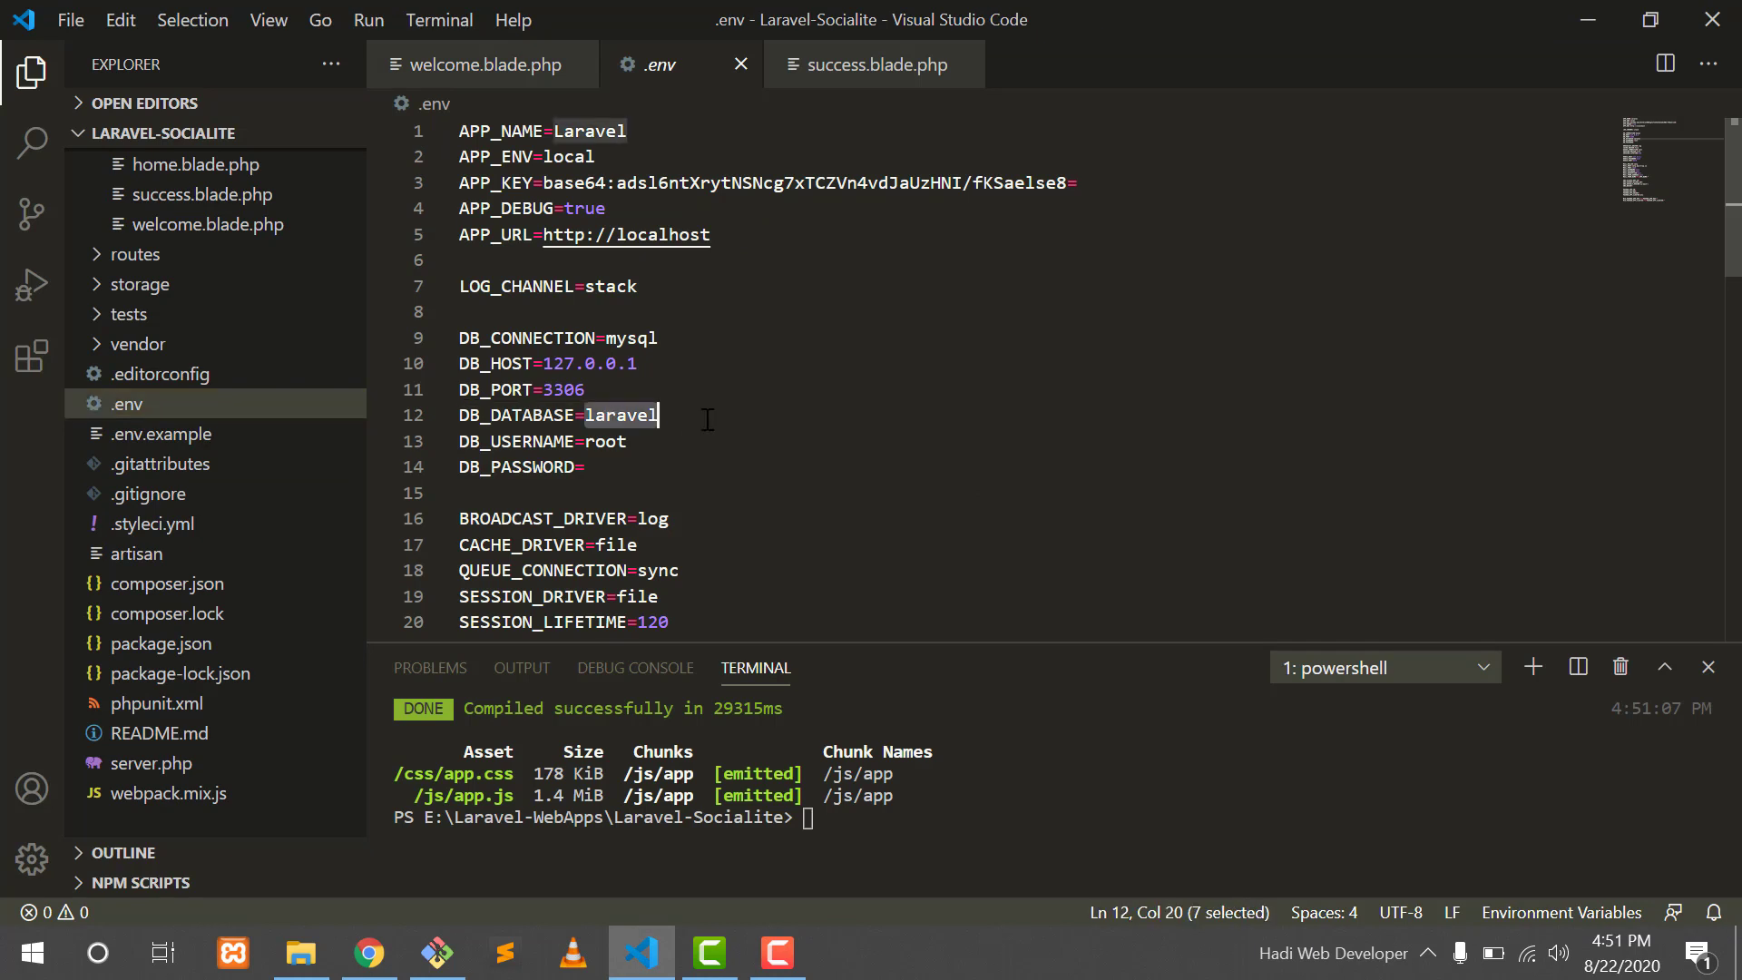
type("socialite")
double_click(614, 447)
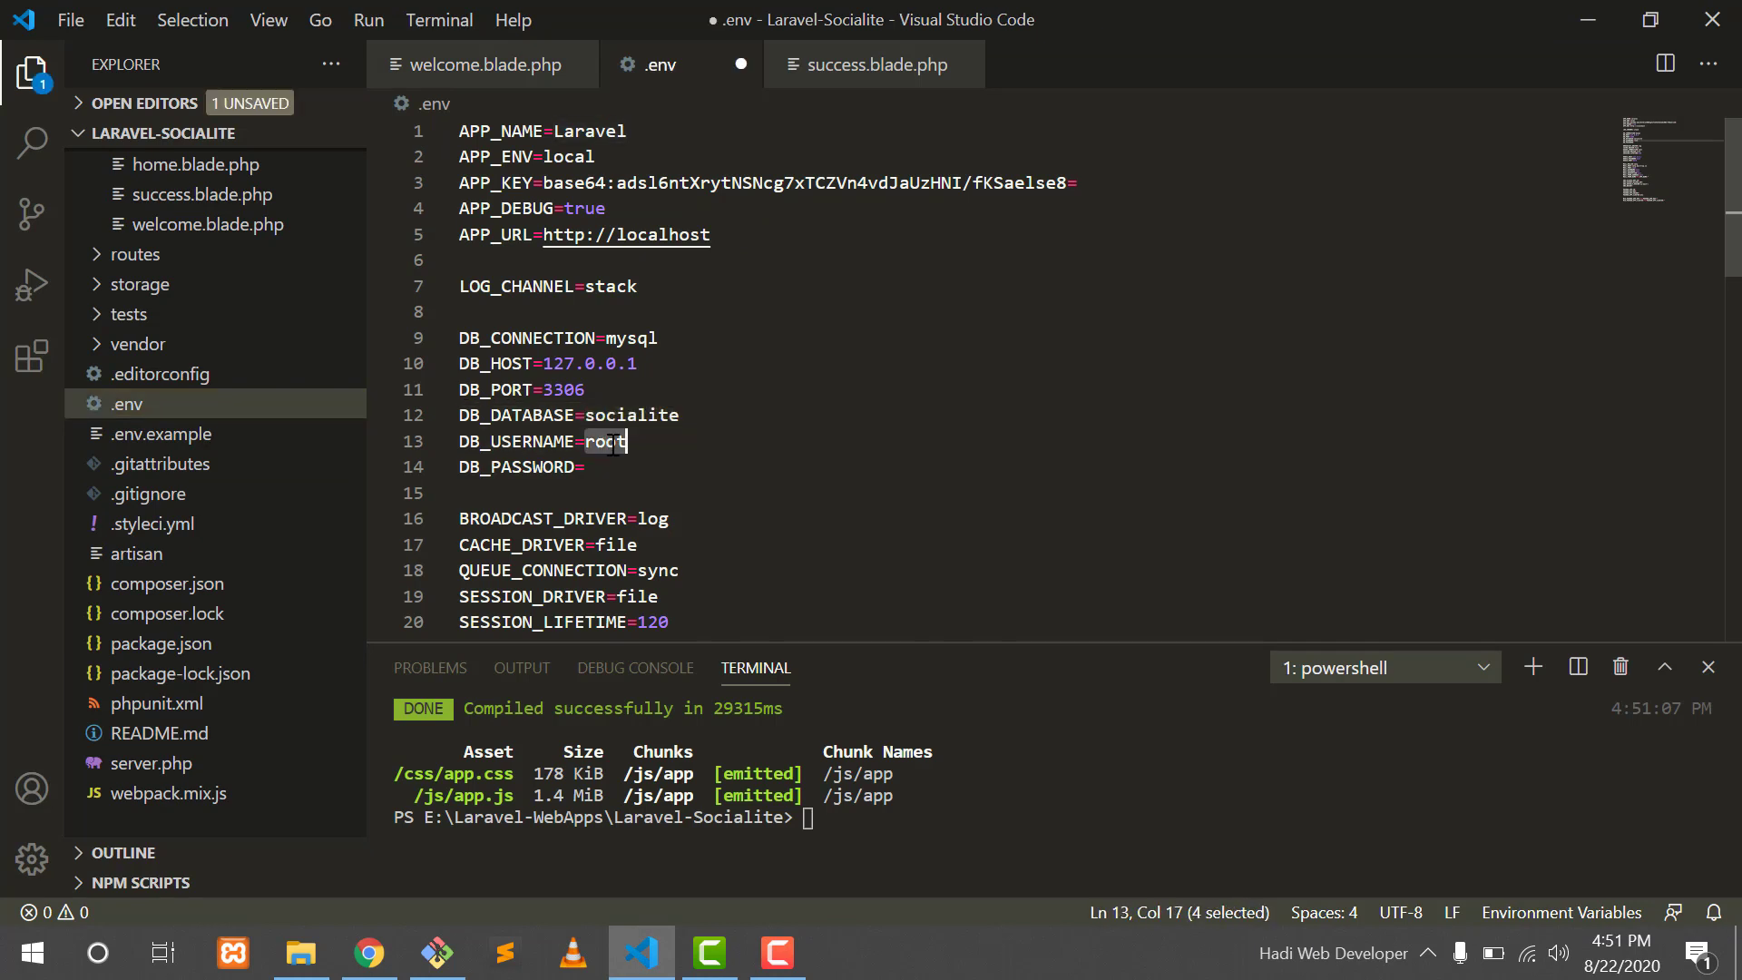
left_click(682, 439)
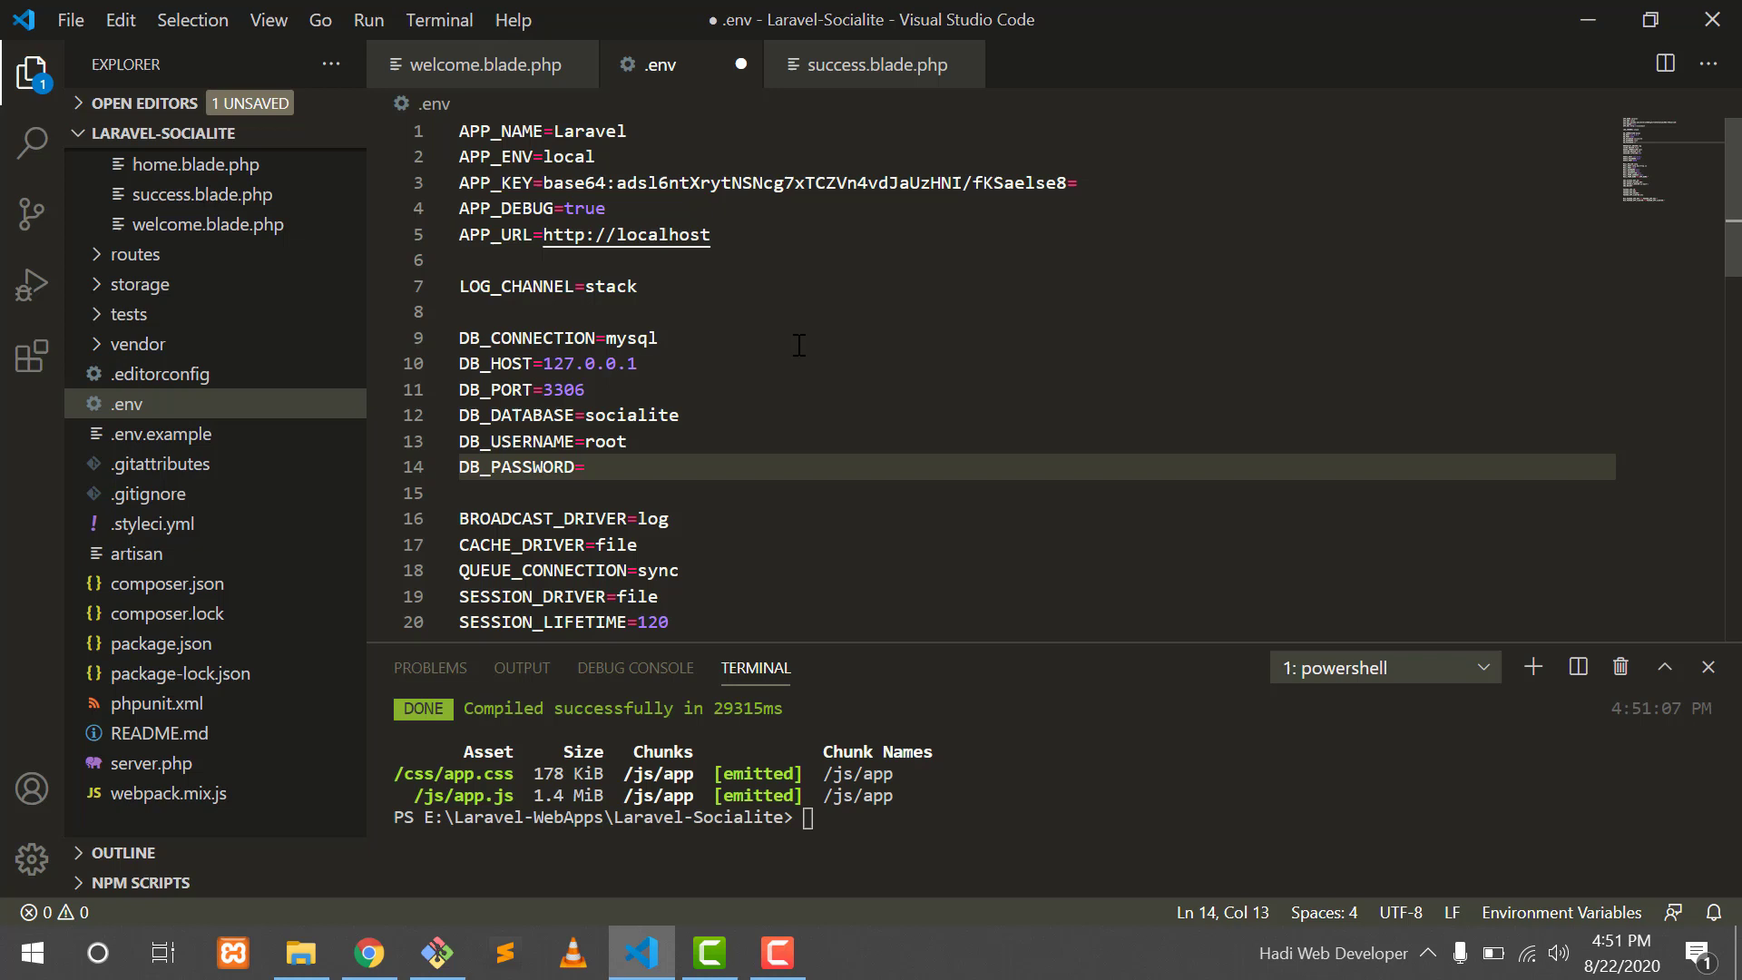
key("ctrl+s")
Run php artisan migrate in the terminal and switch to the browser.
left_click(1135, 794)
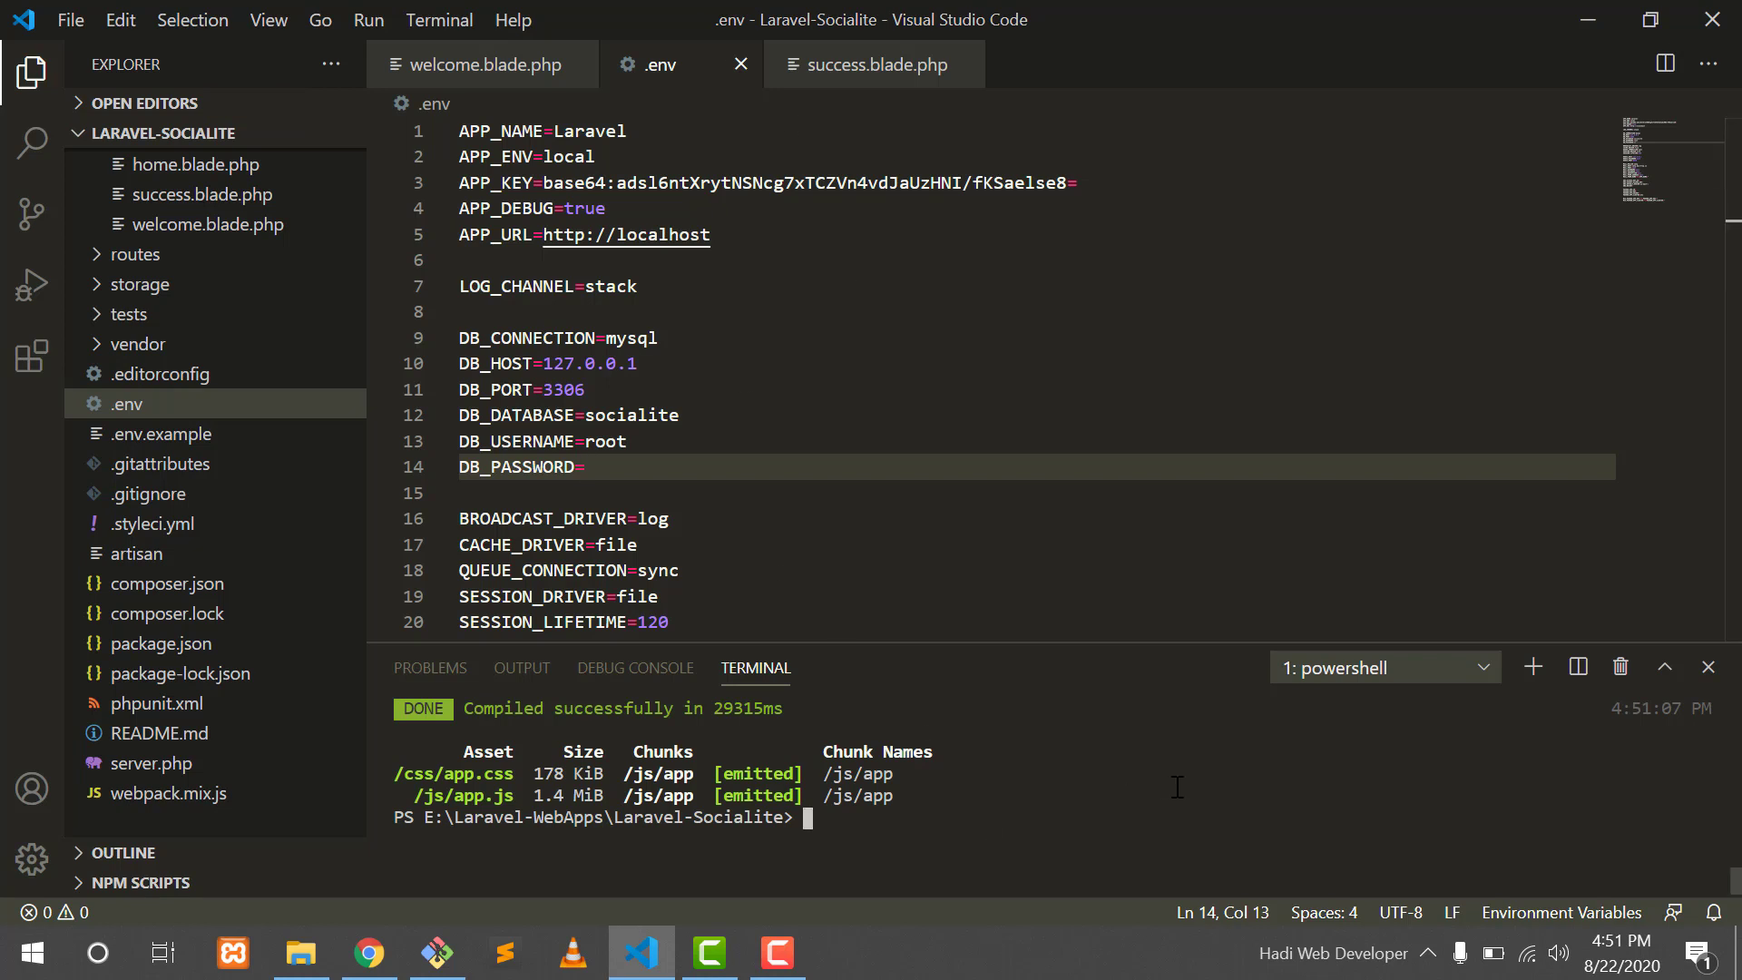
type("php artis")
type("an migrate:L")
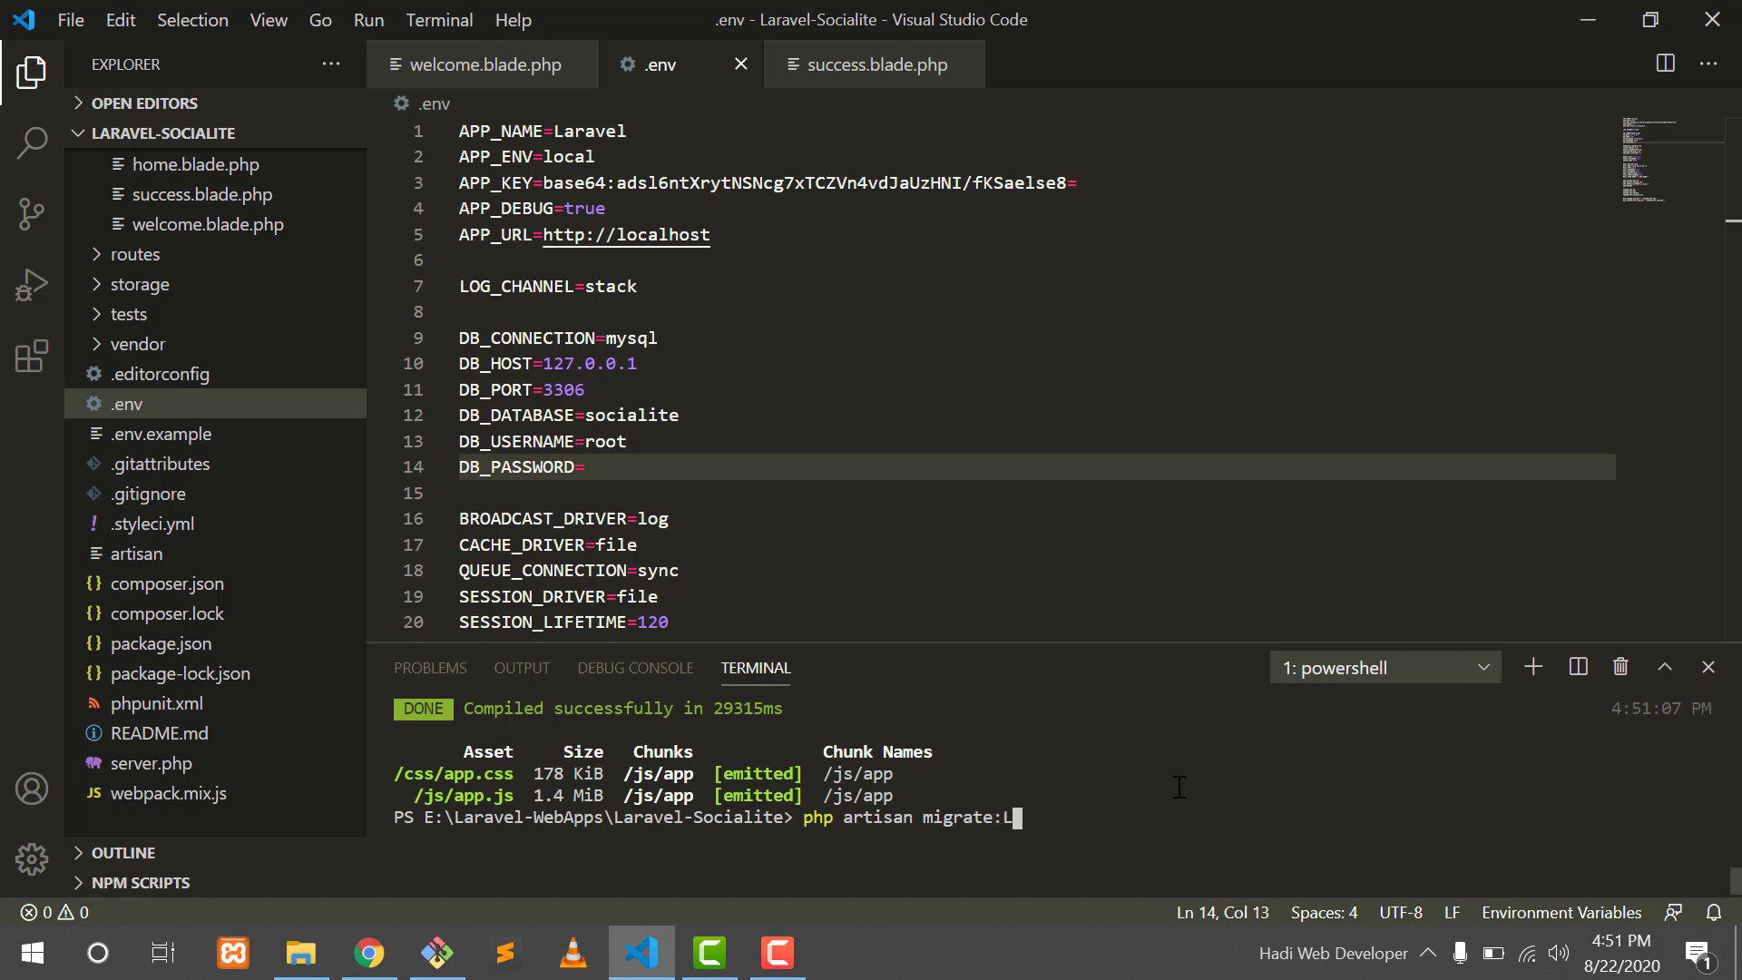
key("BackSpace")
key("BackSpace")
key("Return")
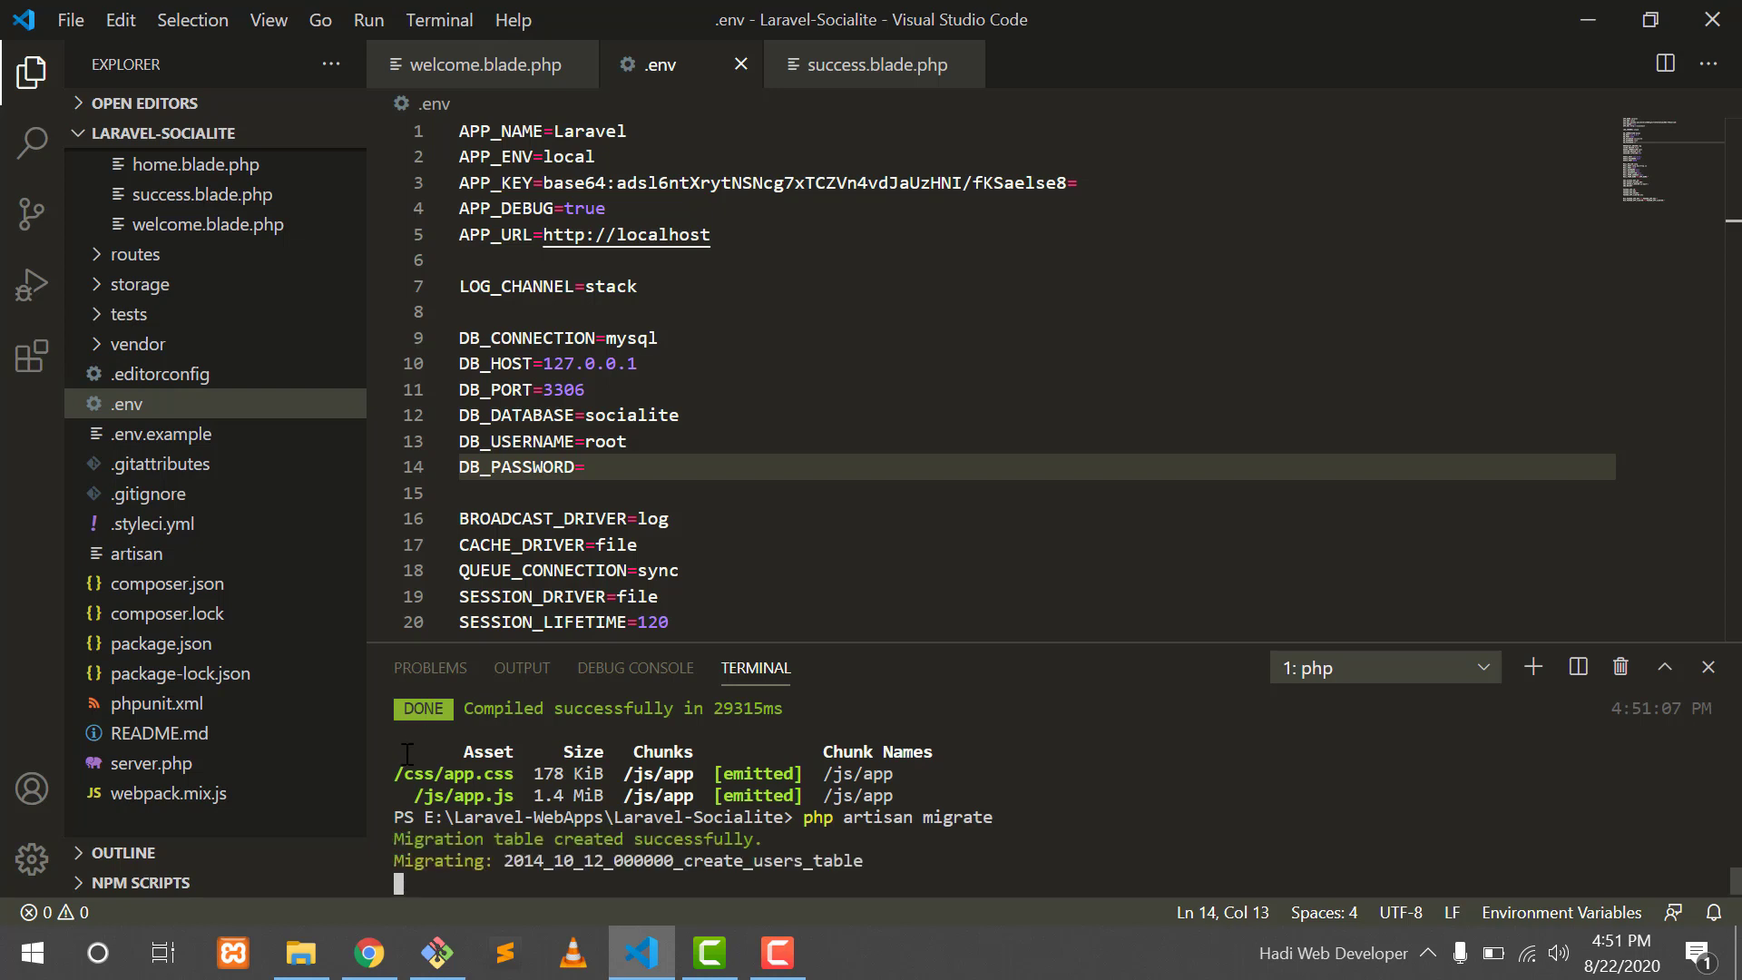
key("alt+Tab")
Reload phpMyAdmin's socialite database to see the newly migrated tables listed.
left_click(204, 23)
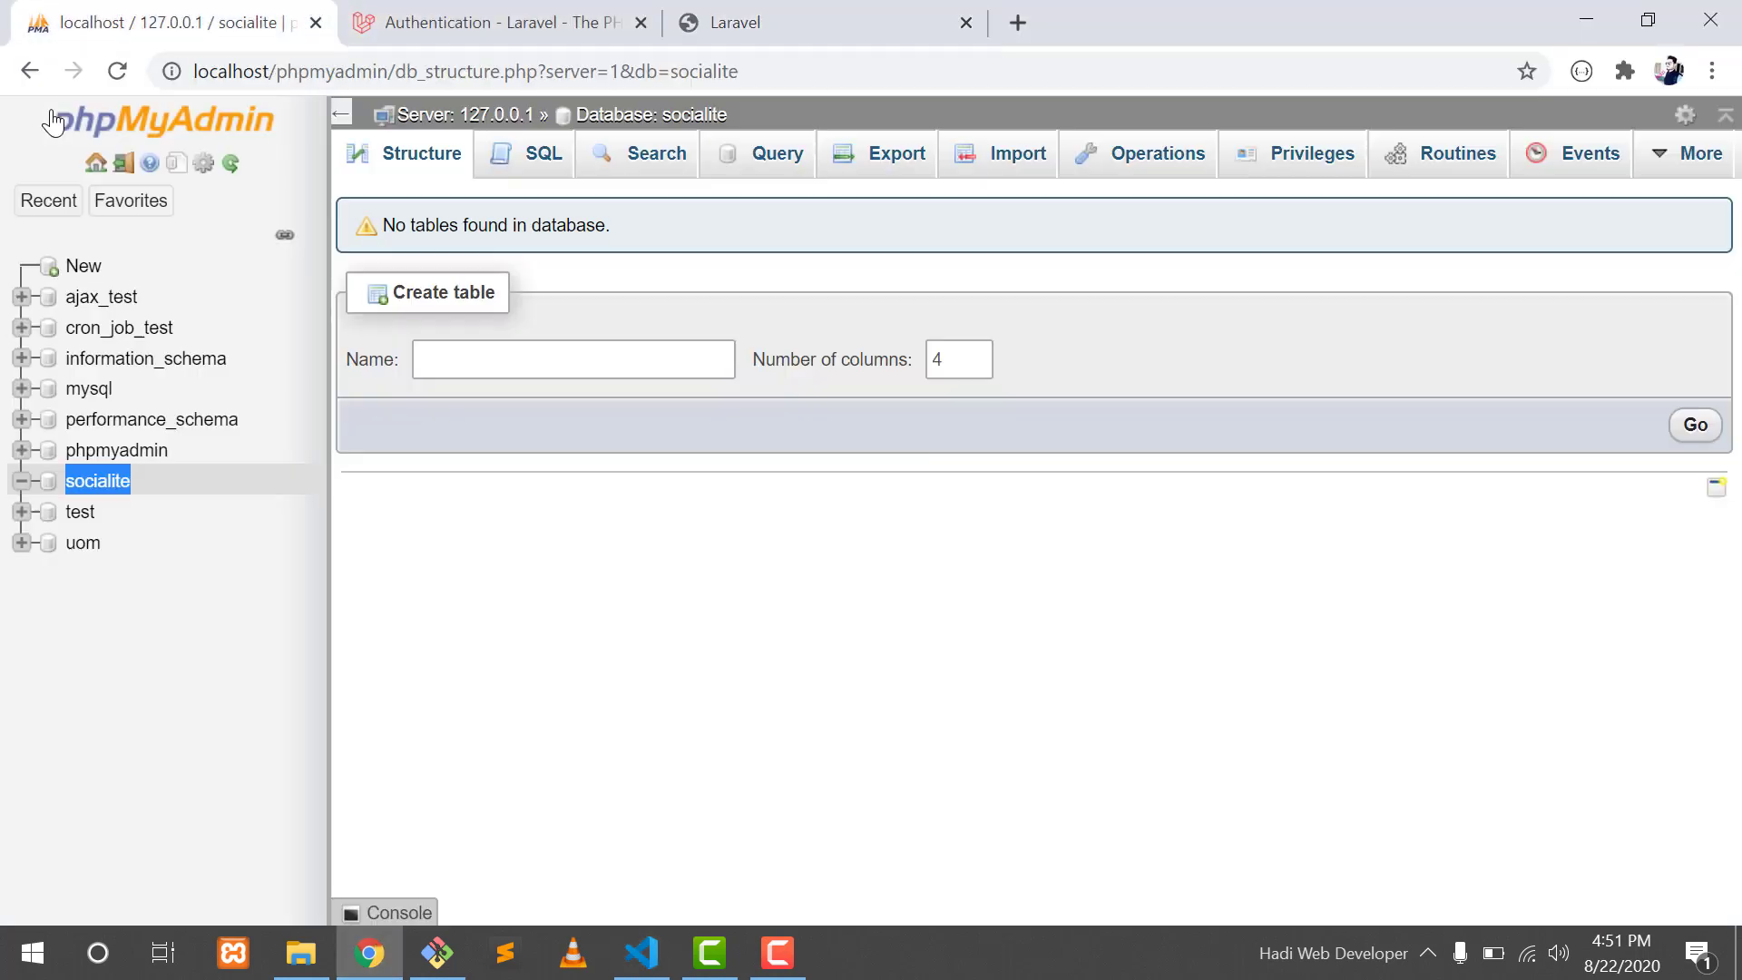
left_click(118, 80)
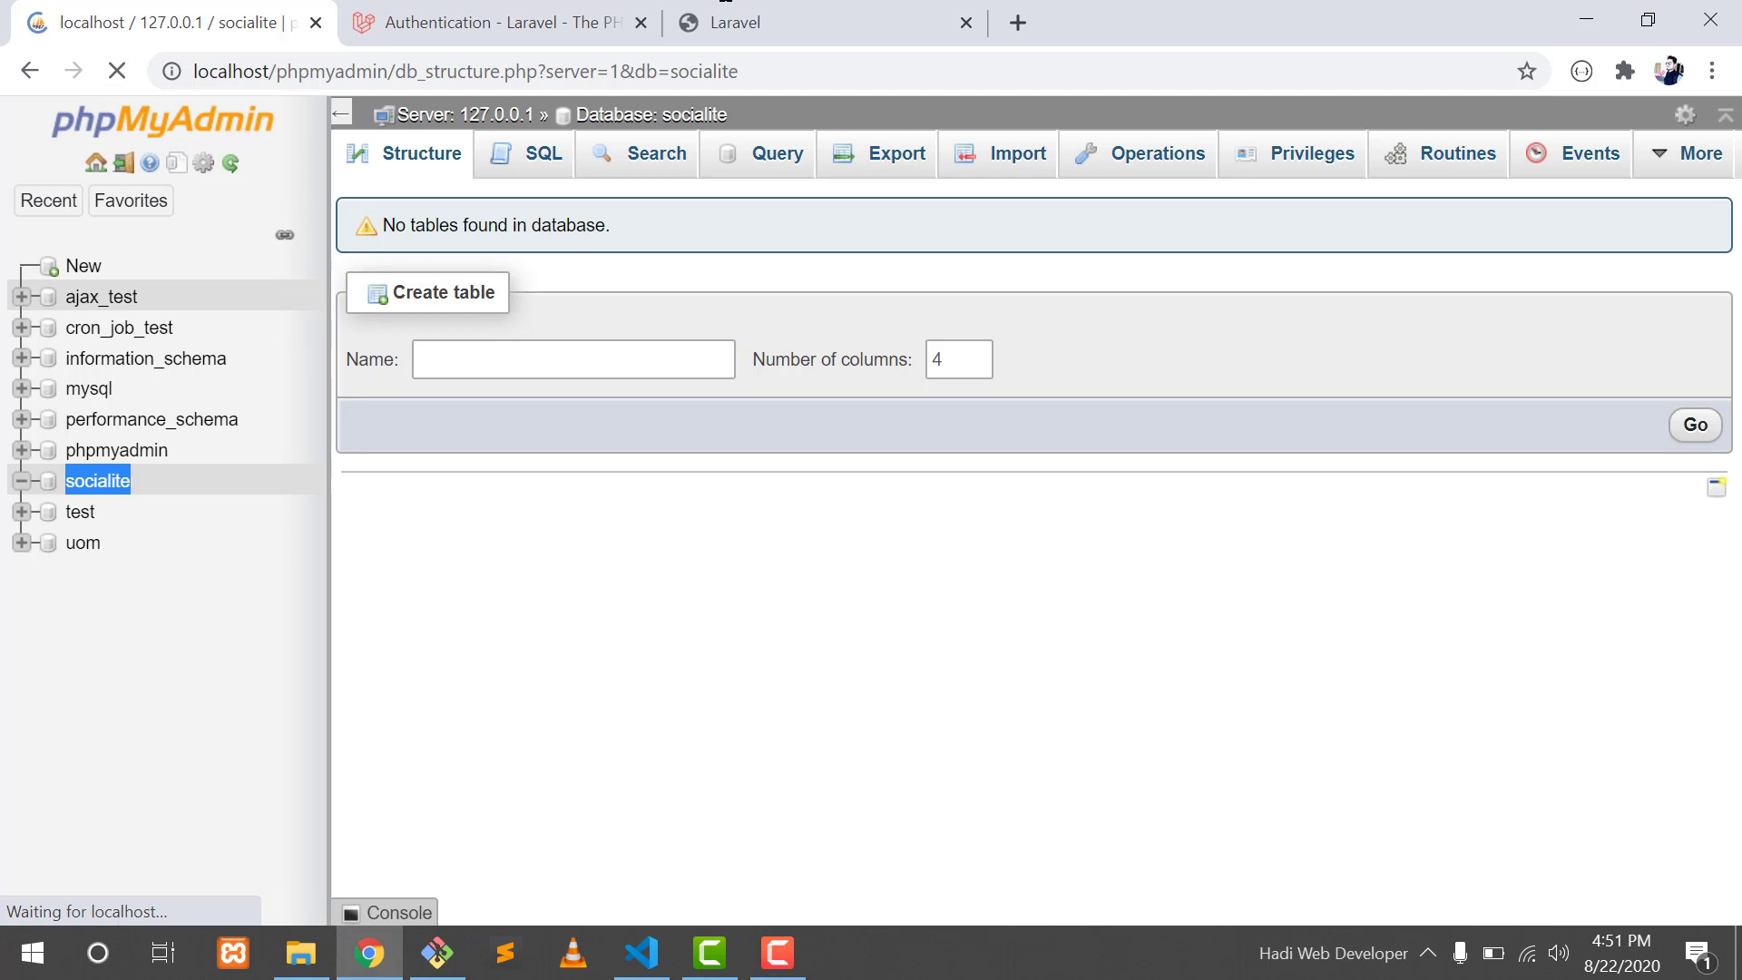
left_click(895, 11)
left_click(641, 952)
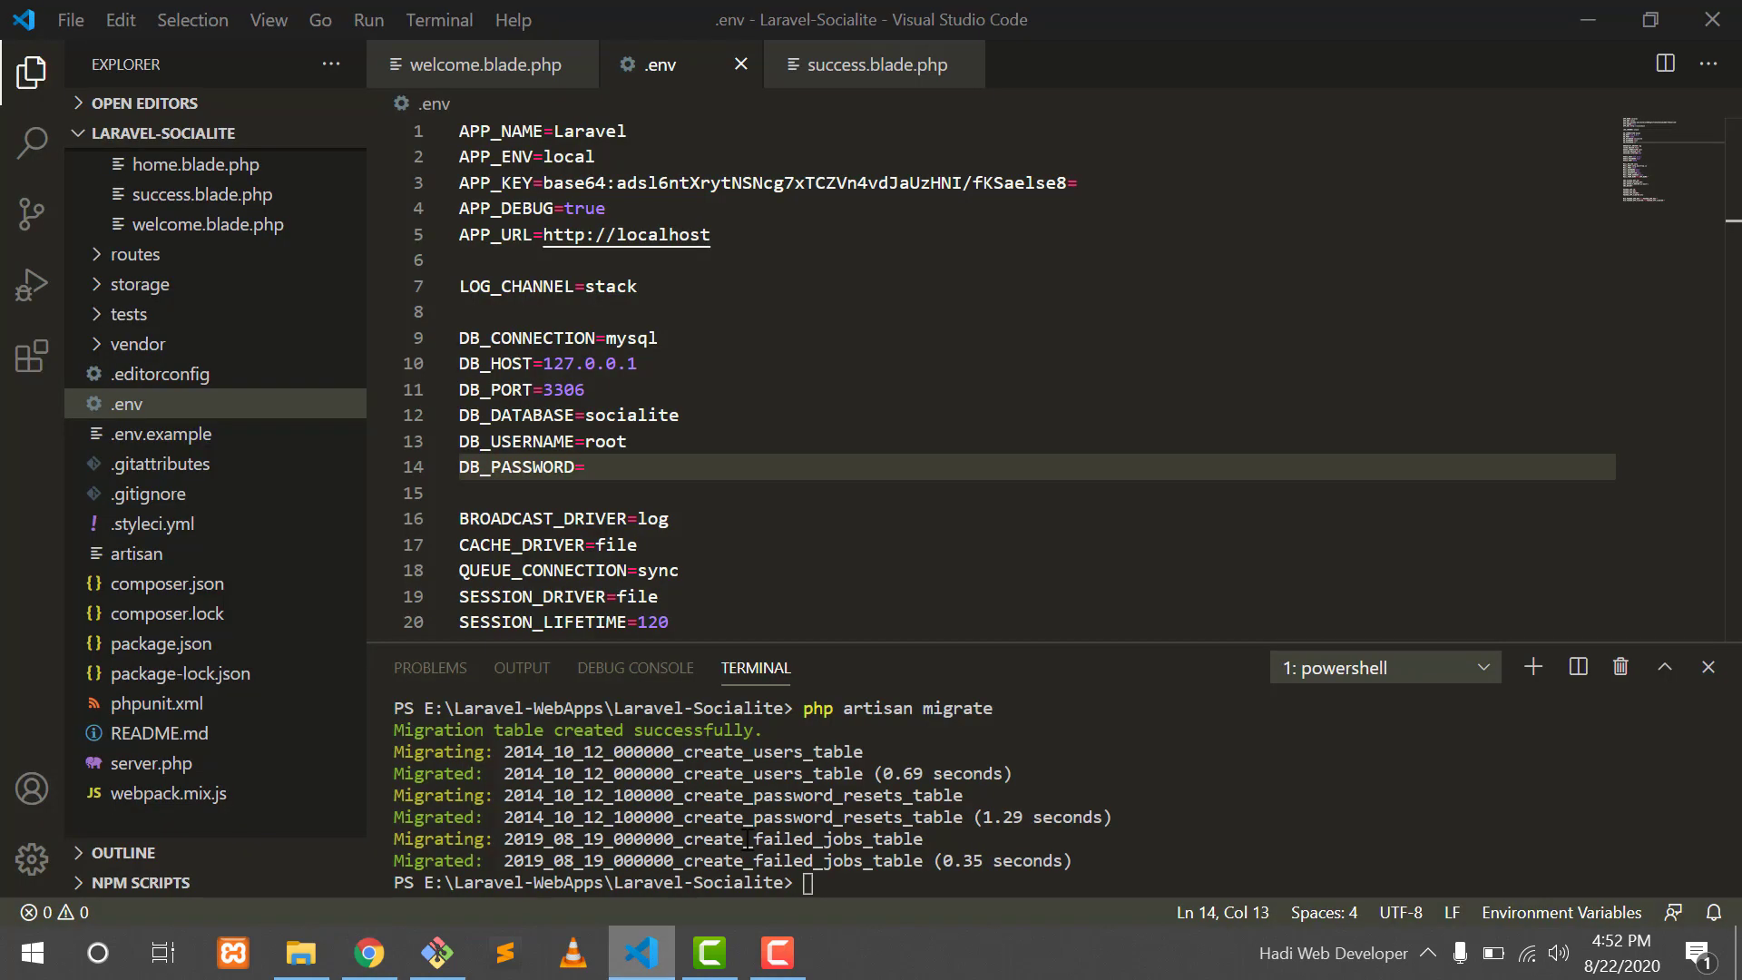
left_click(120, 19)
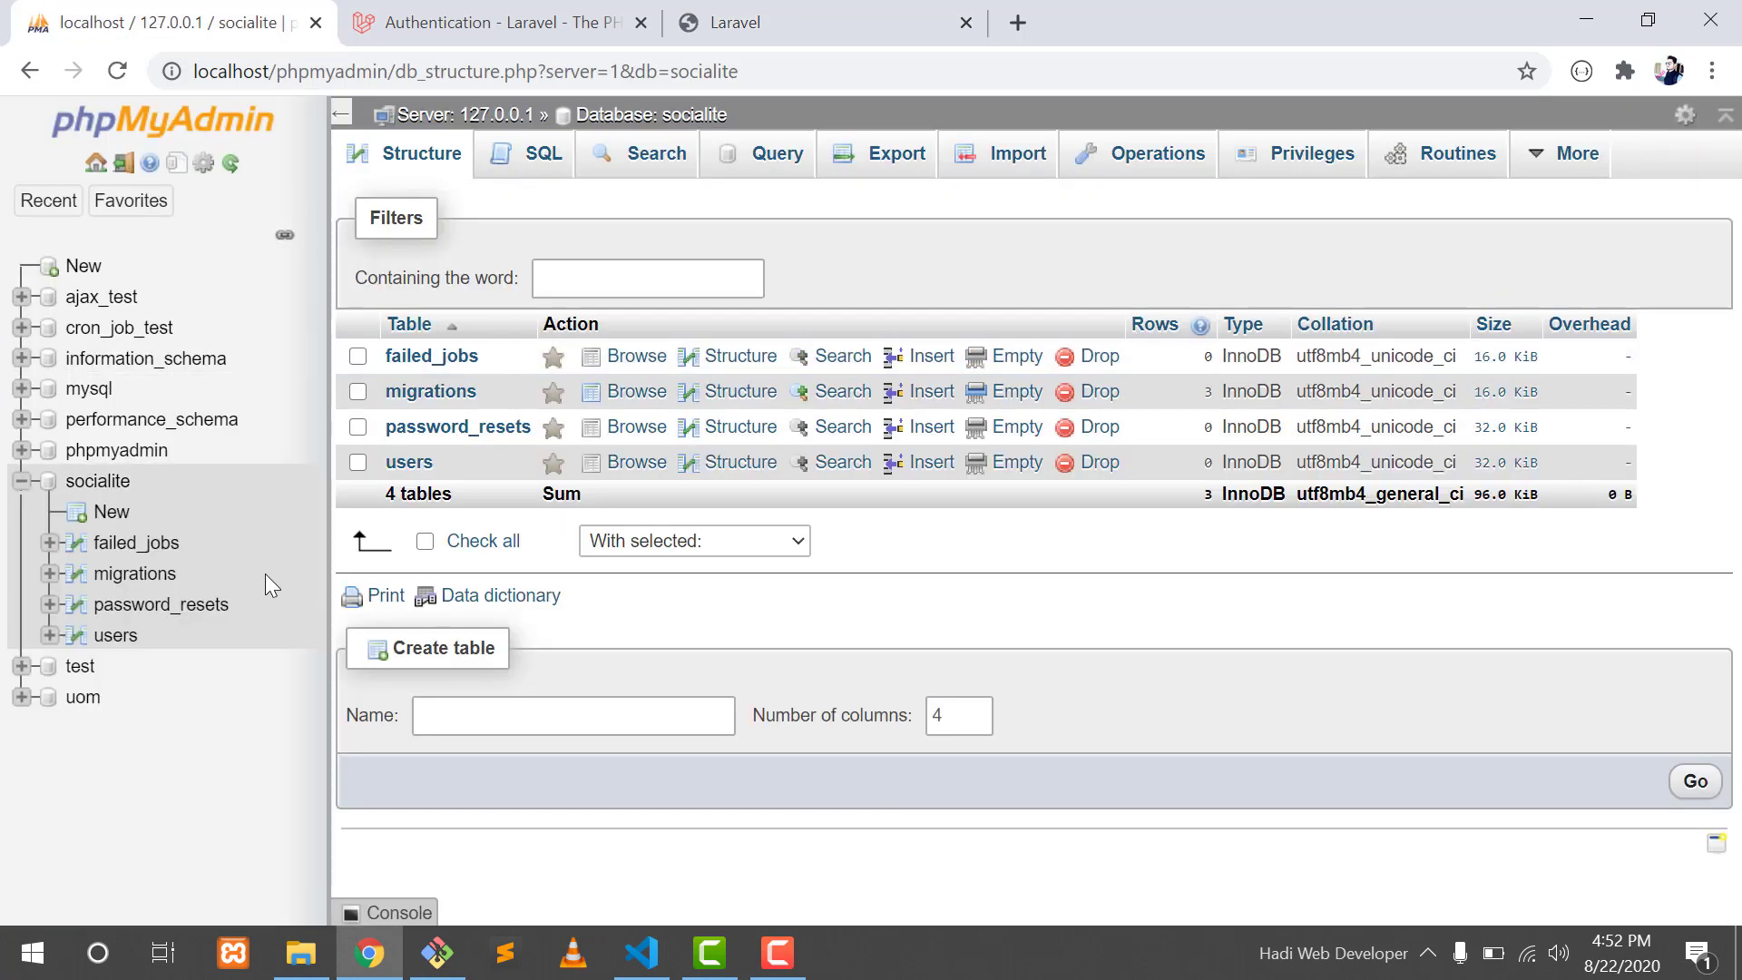
View the empty users table, then return to the Laravel login page.
left_click(116, 637)
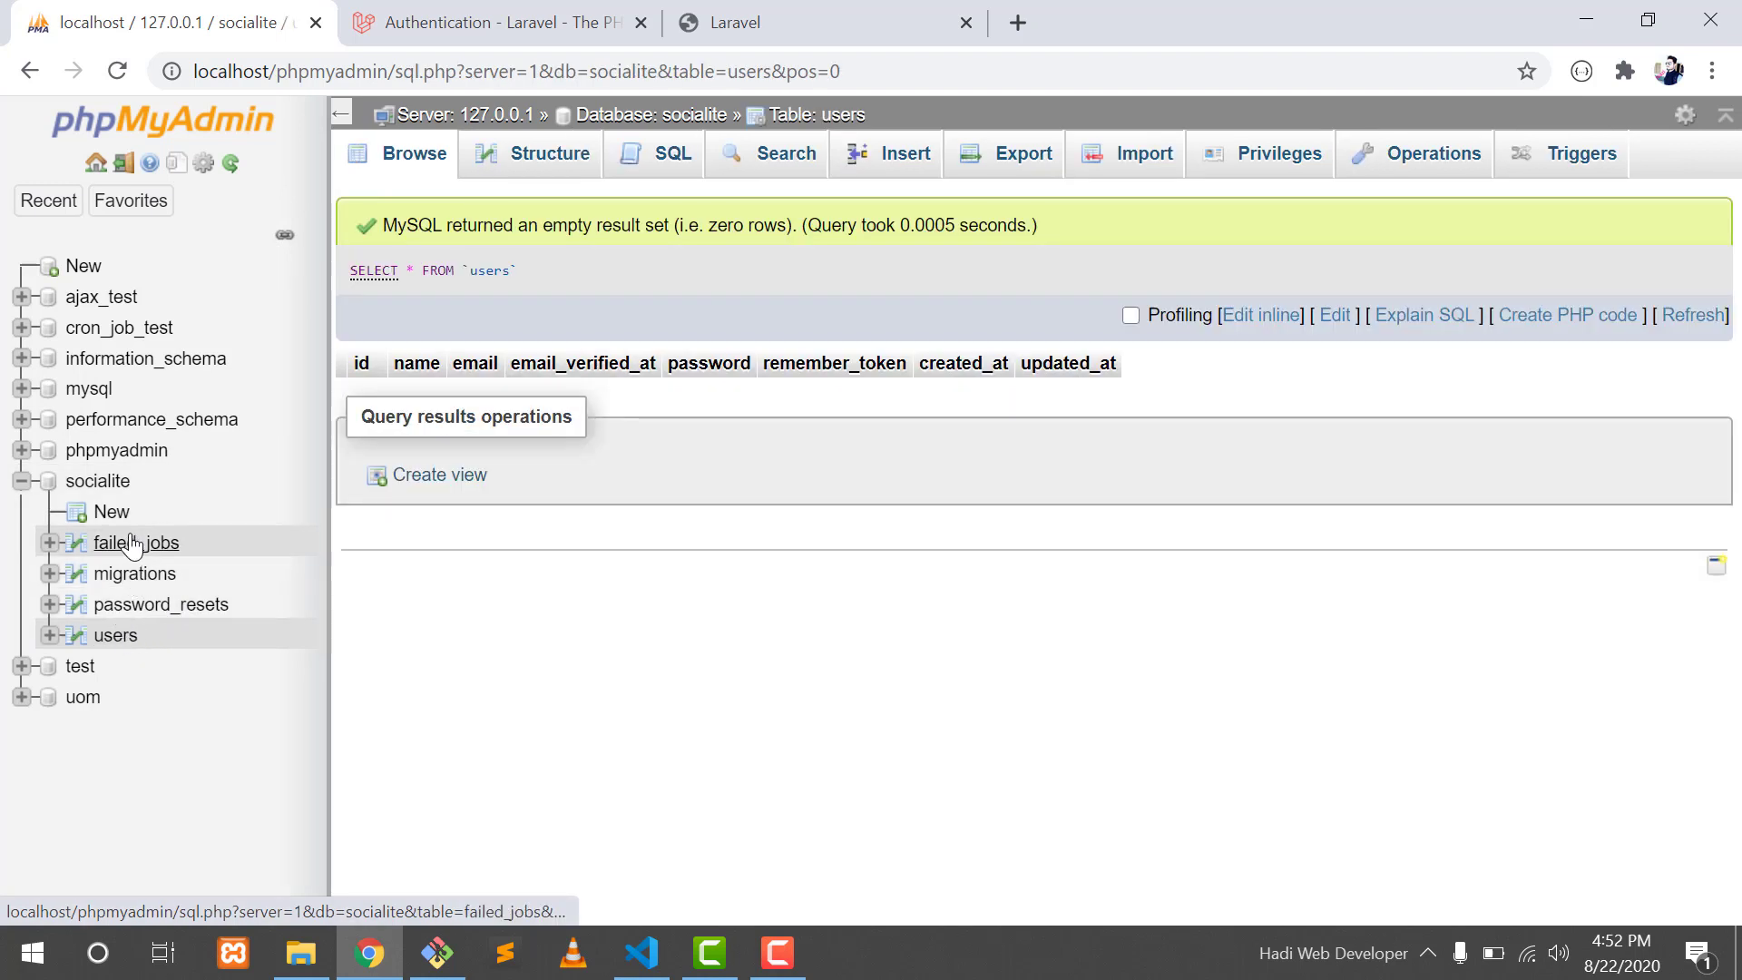
left_click(811, 22)
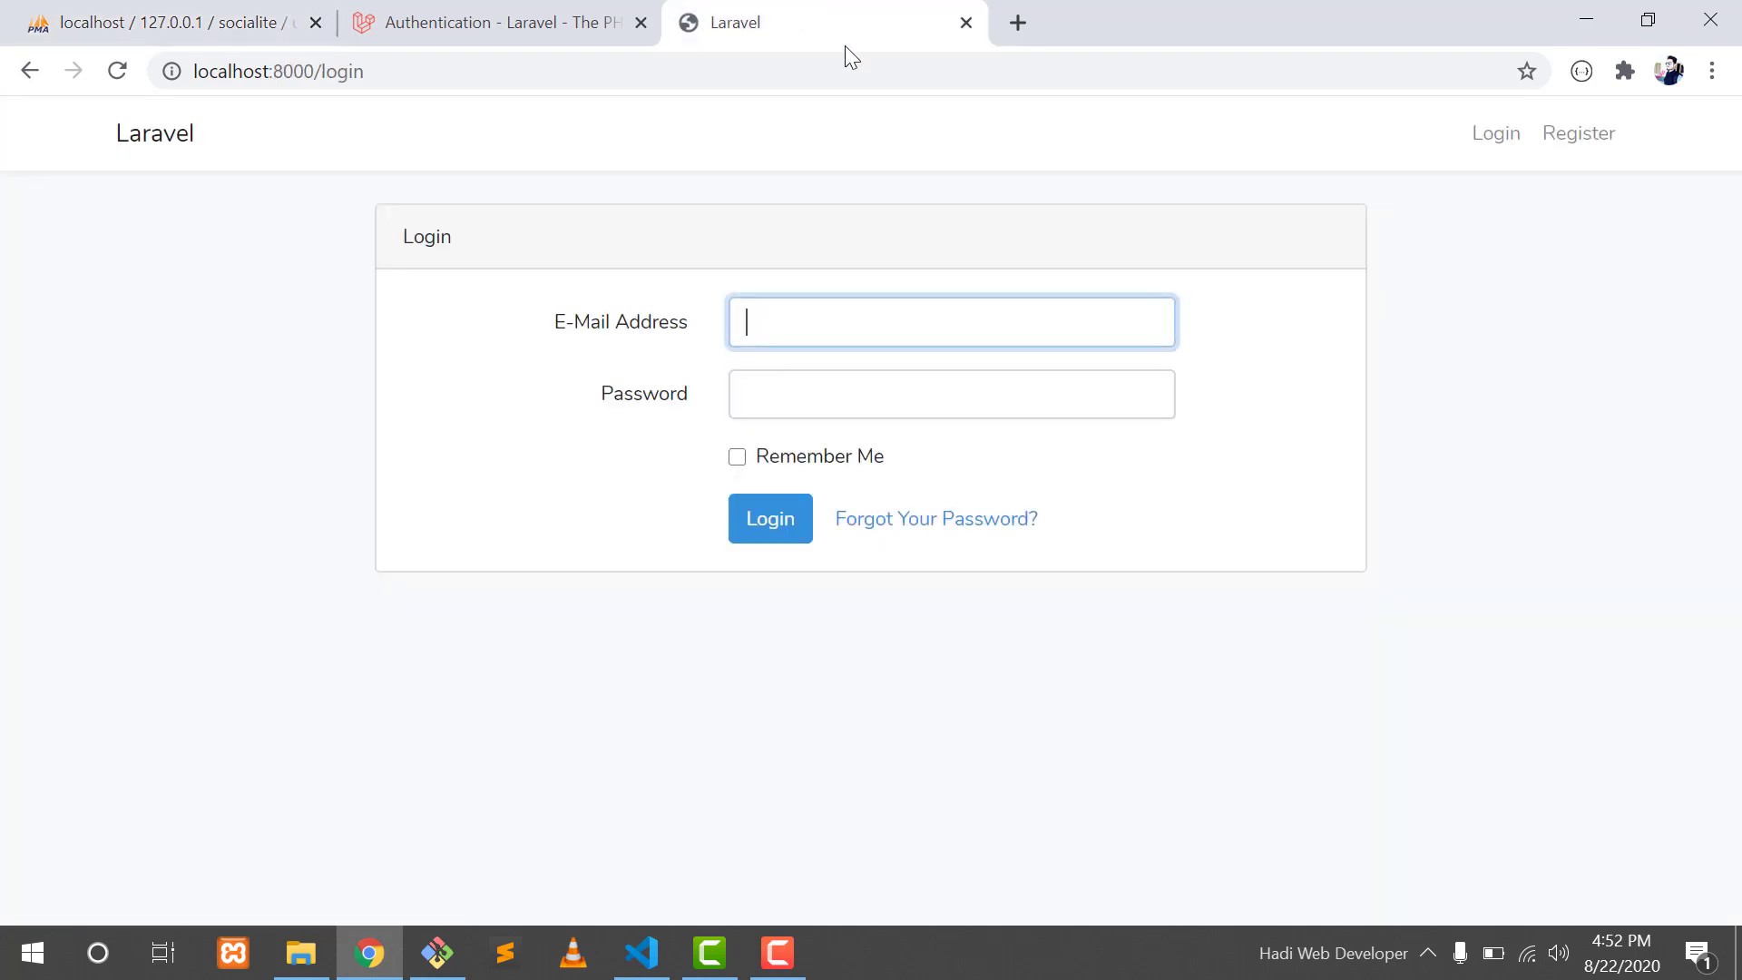
Fill the registration form with the saved name, email and a password.
left_click(1580, 135)
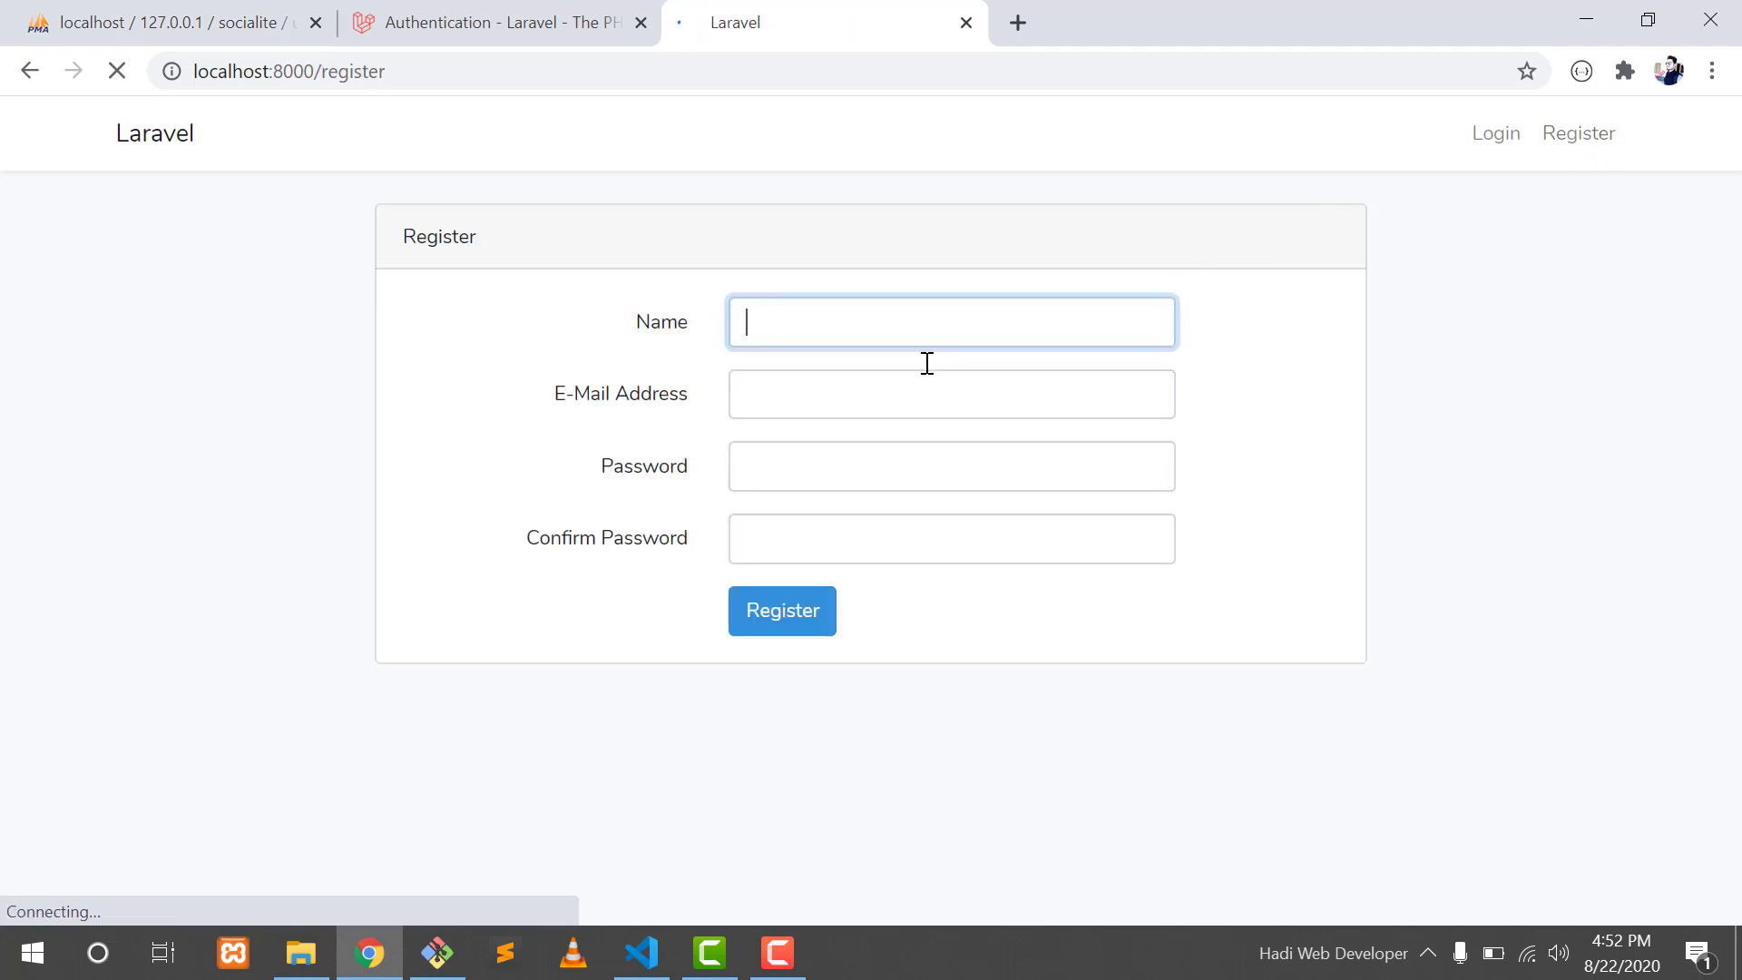
left_click(853, 331)
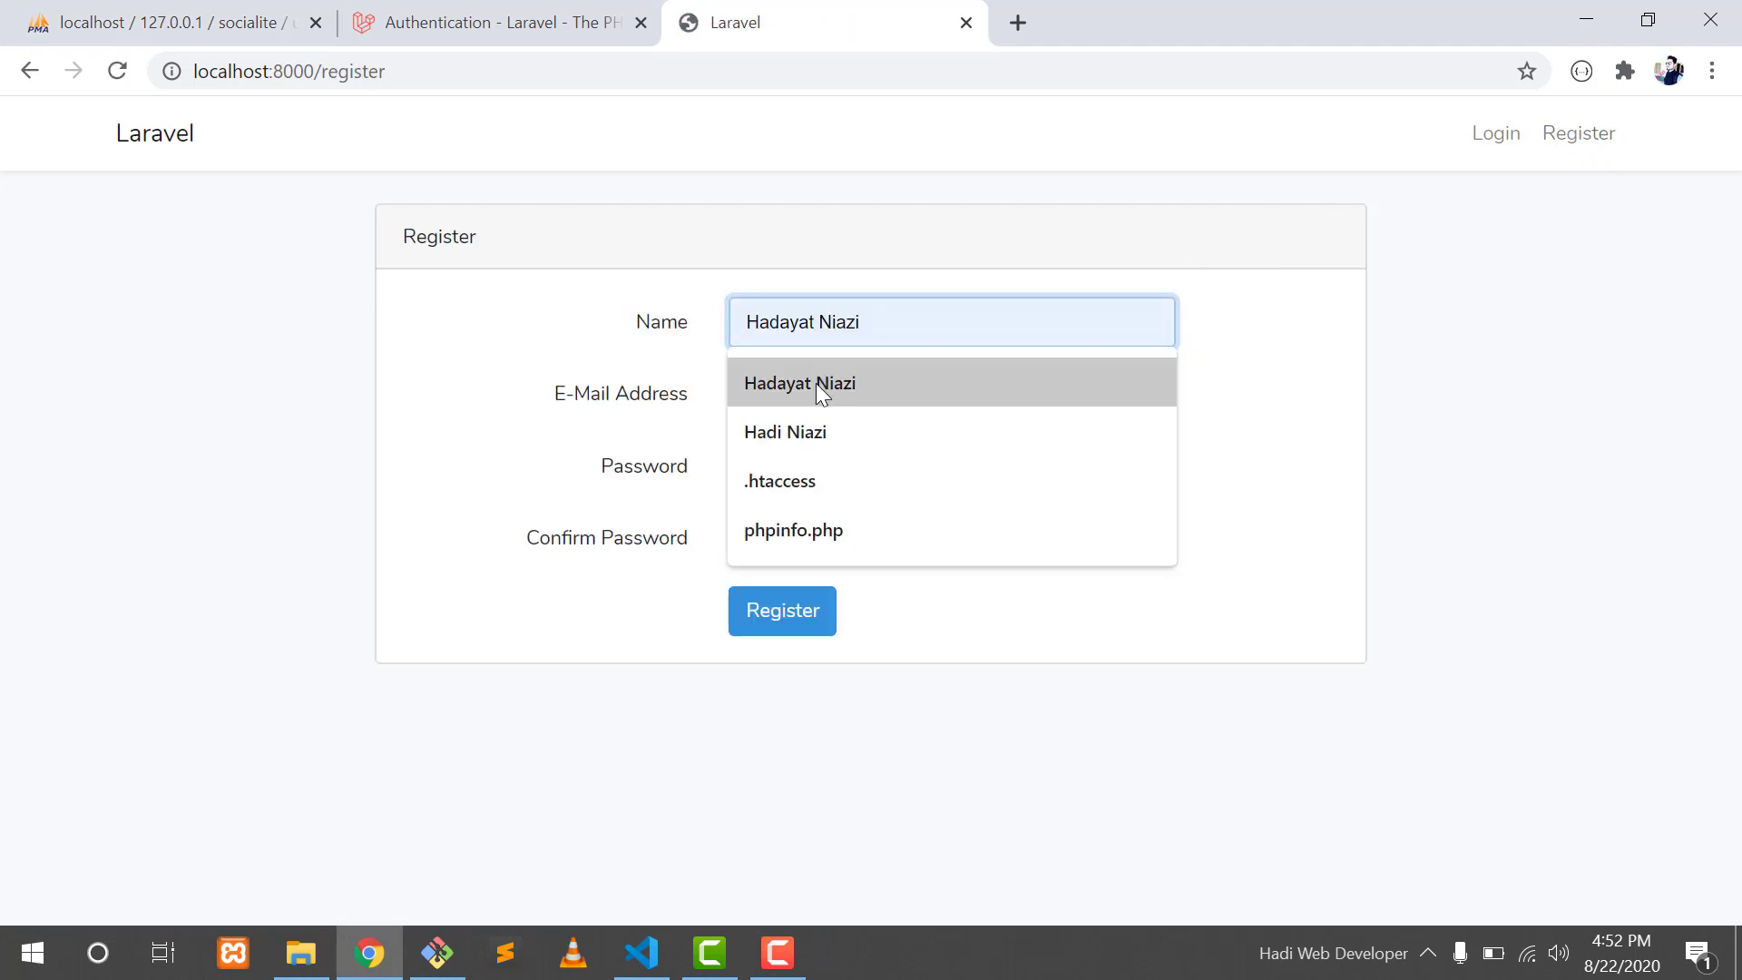
left_click(816, 382)
type("hadi")
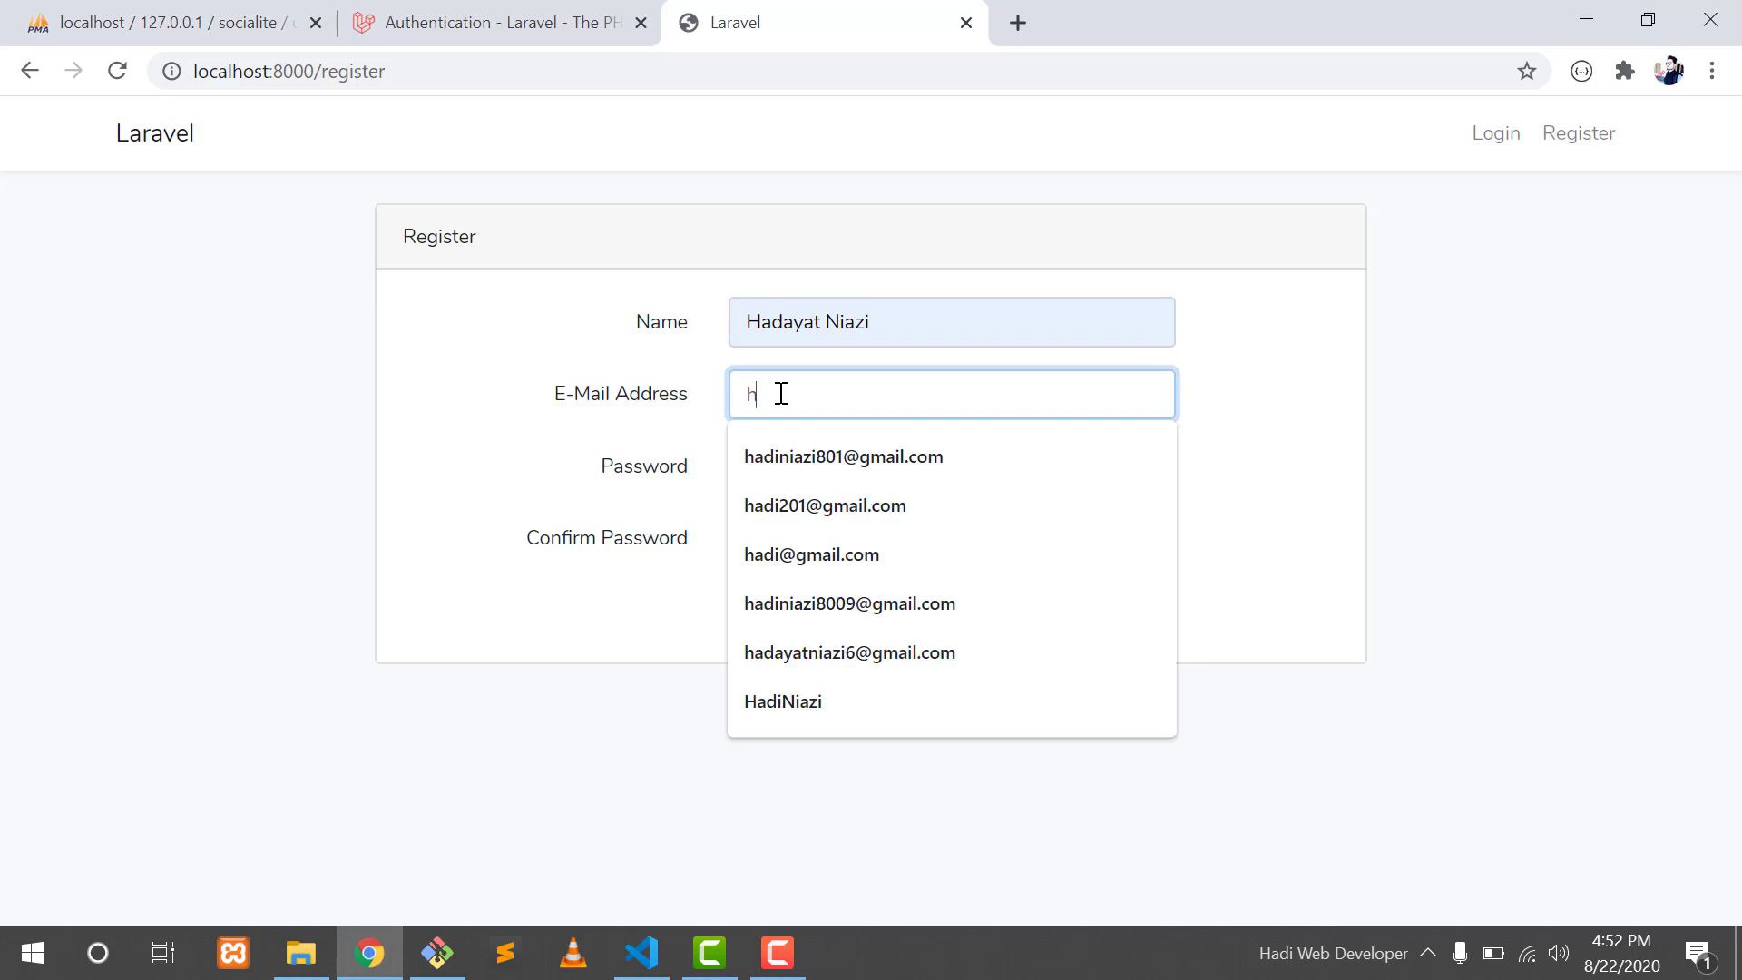
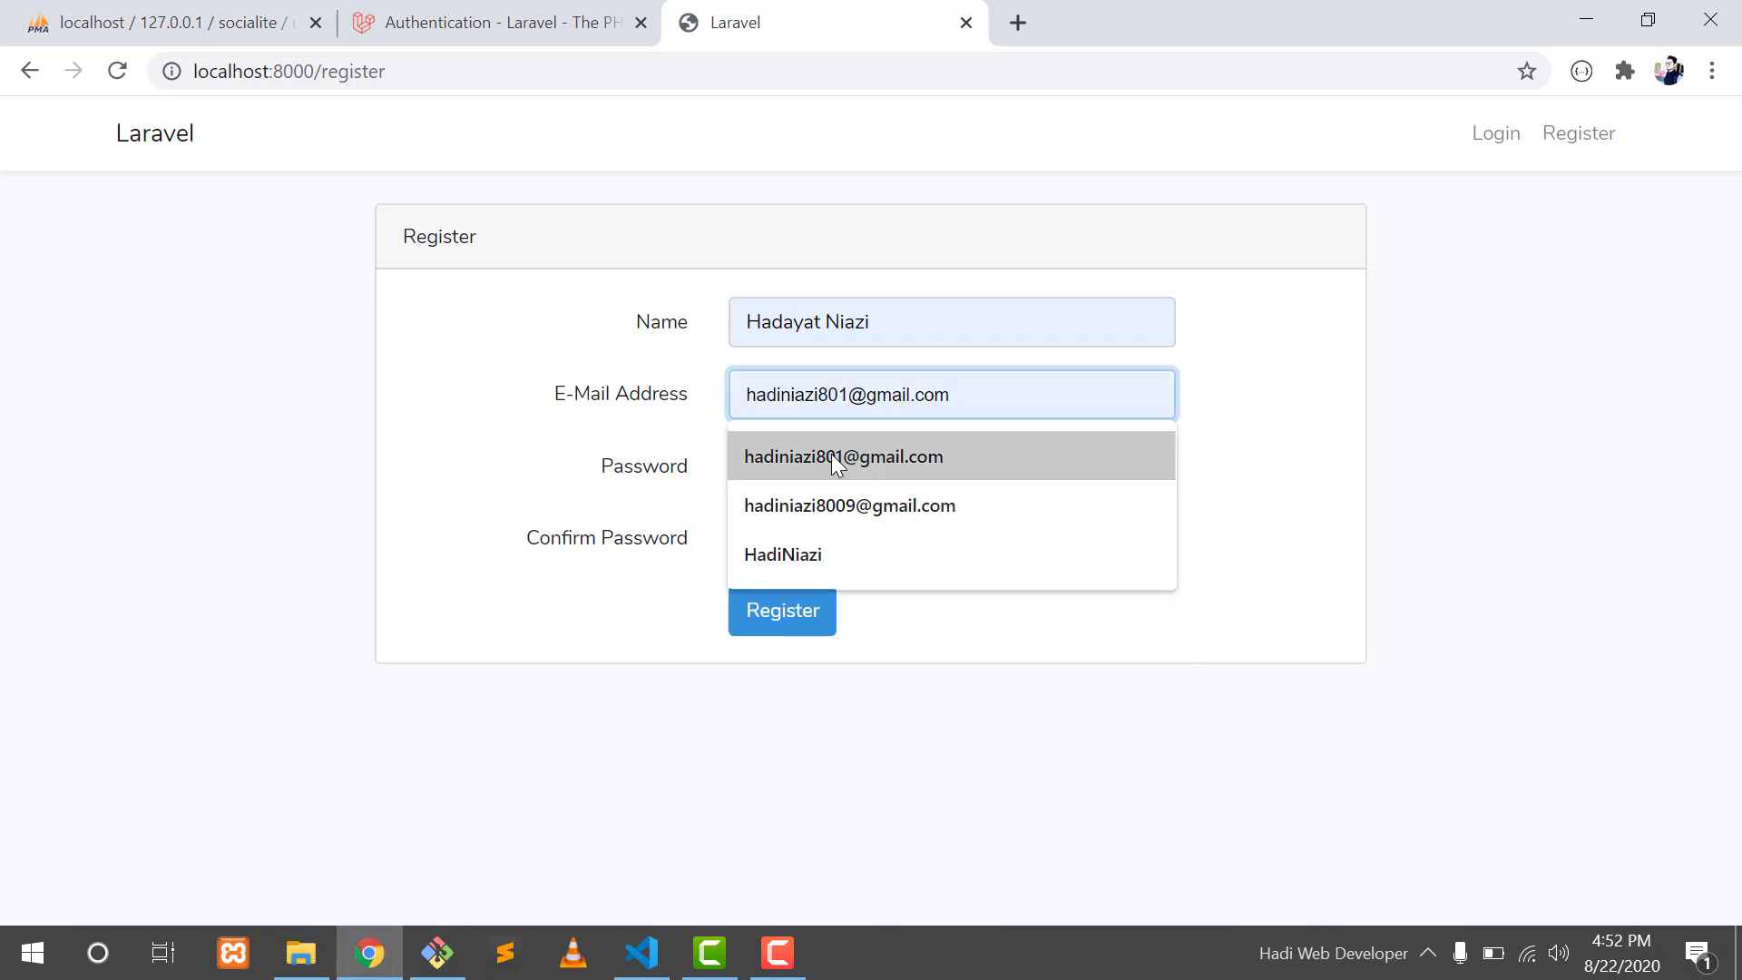
left_click(837, 458)
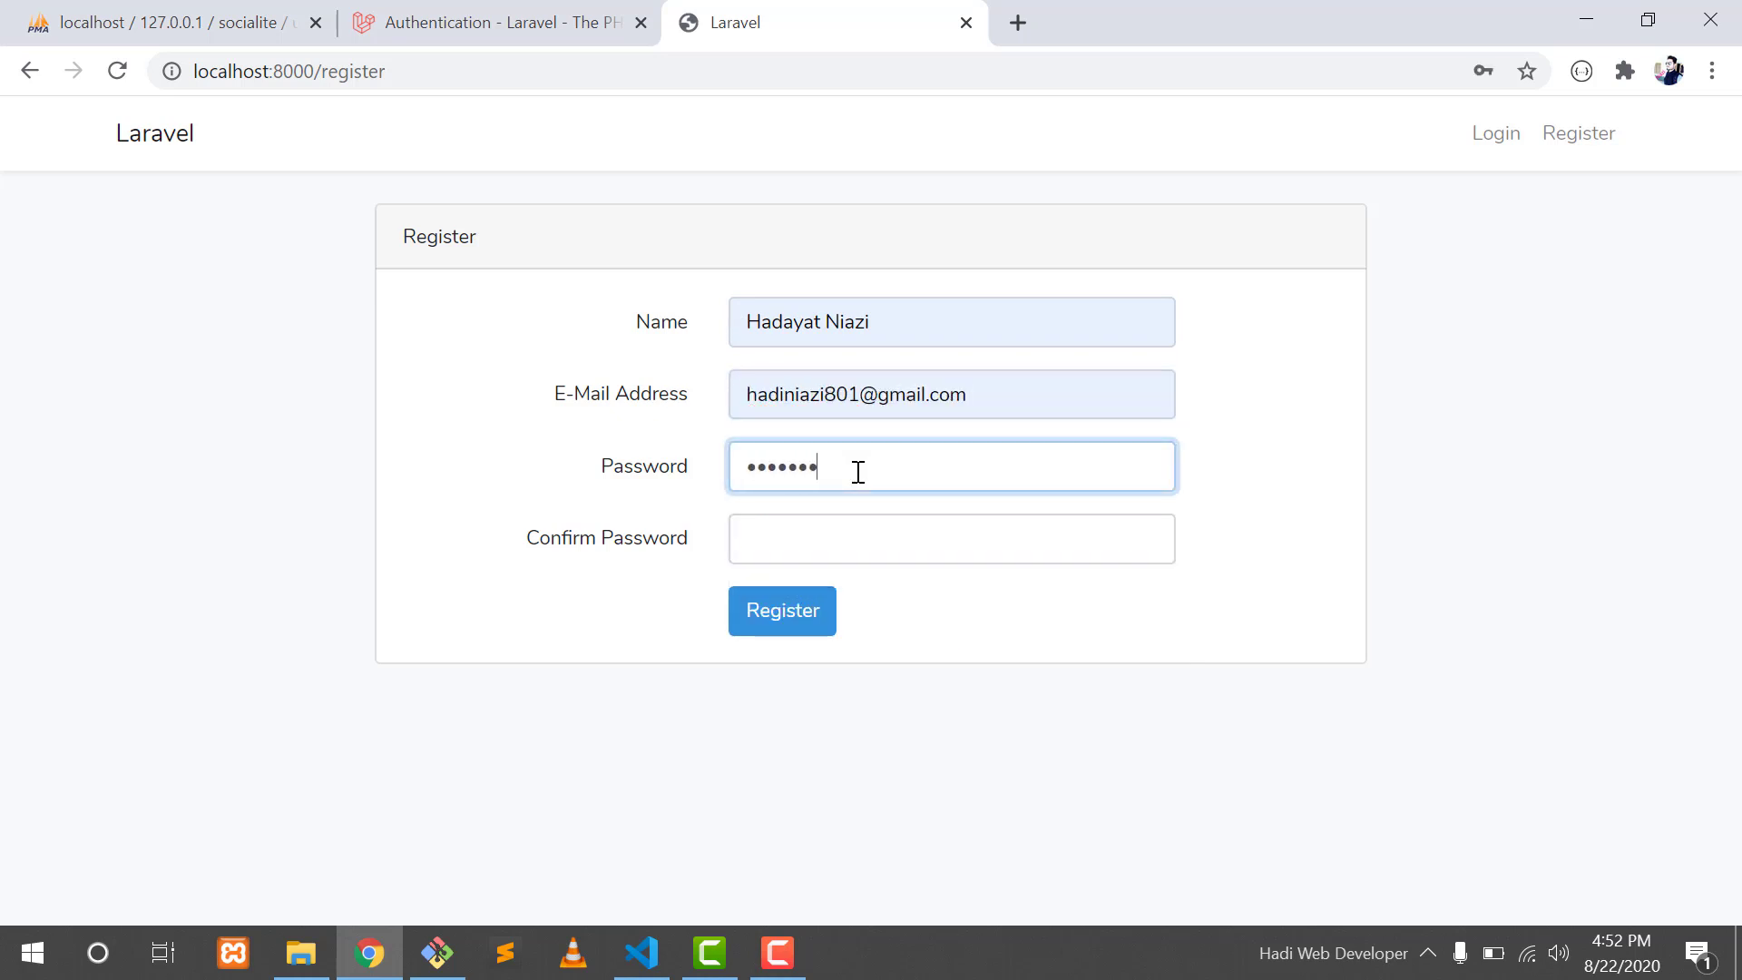
key("Tab")
type("12")
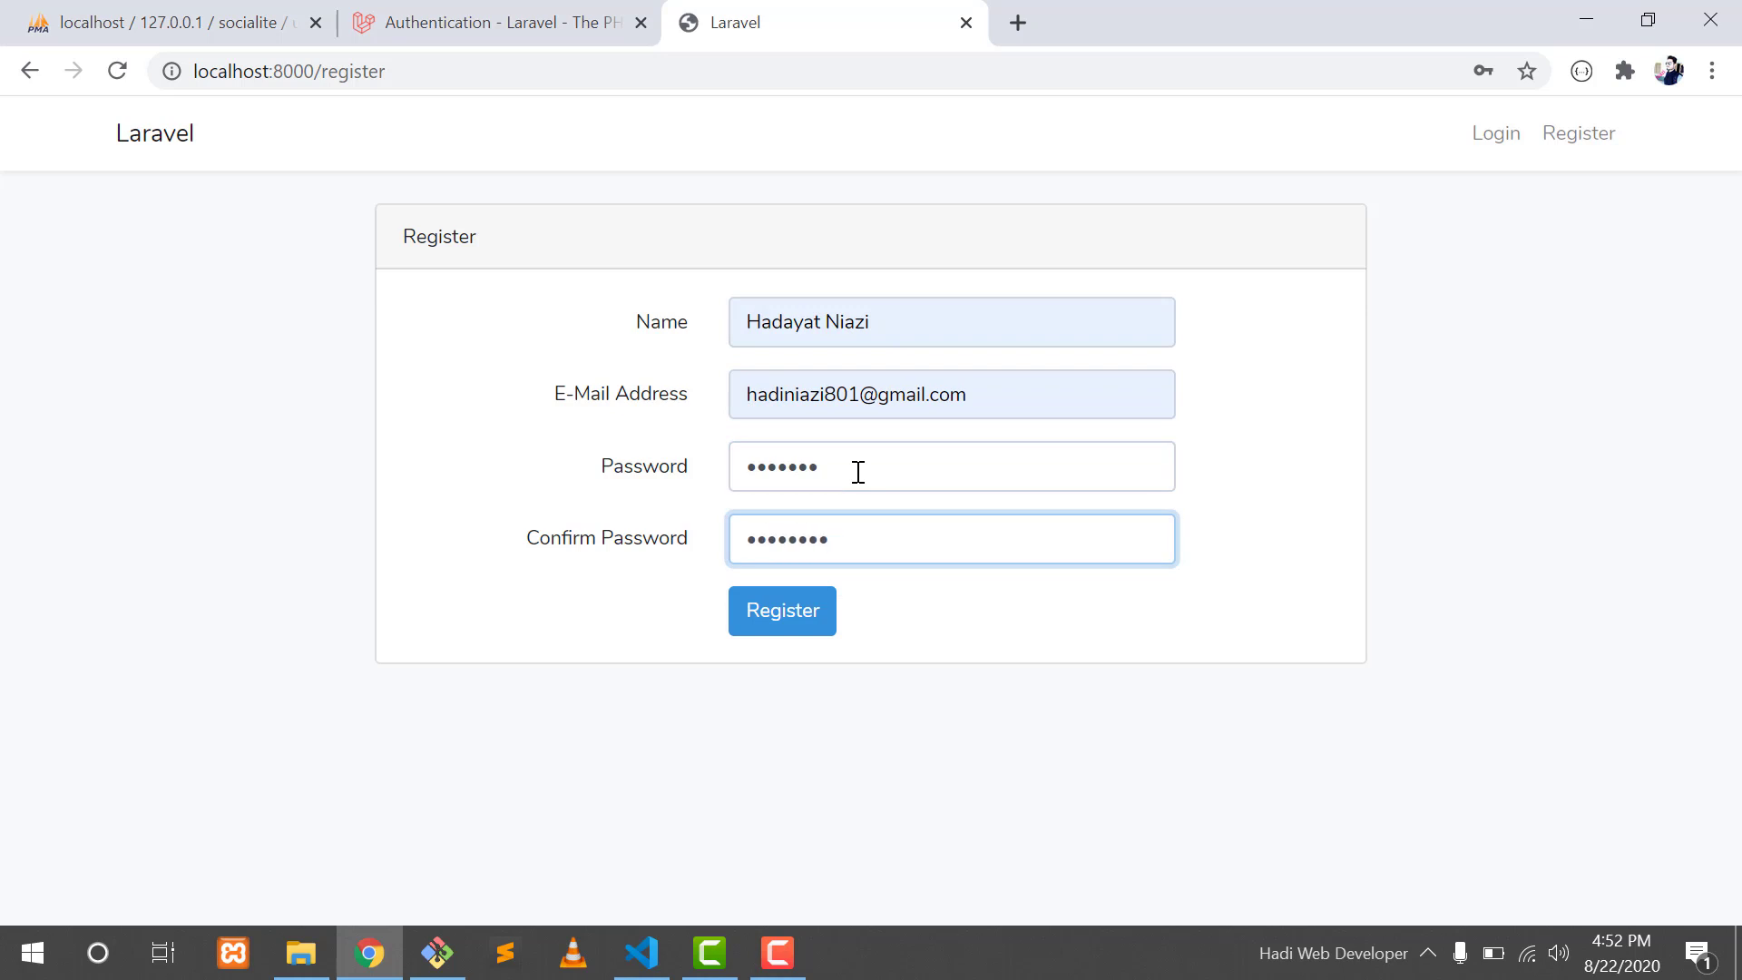
left_click(789, 620)
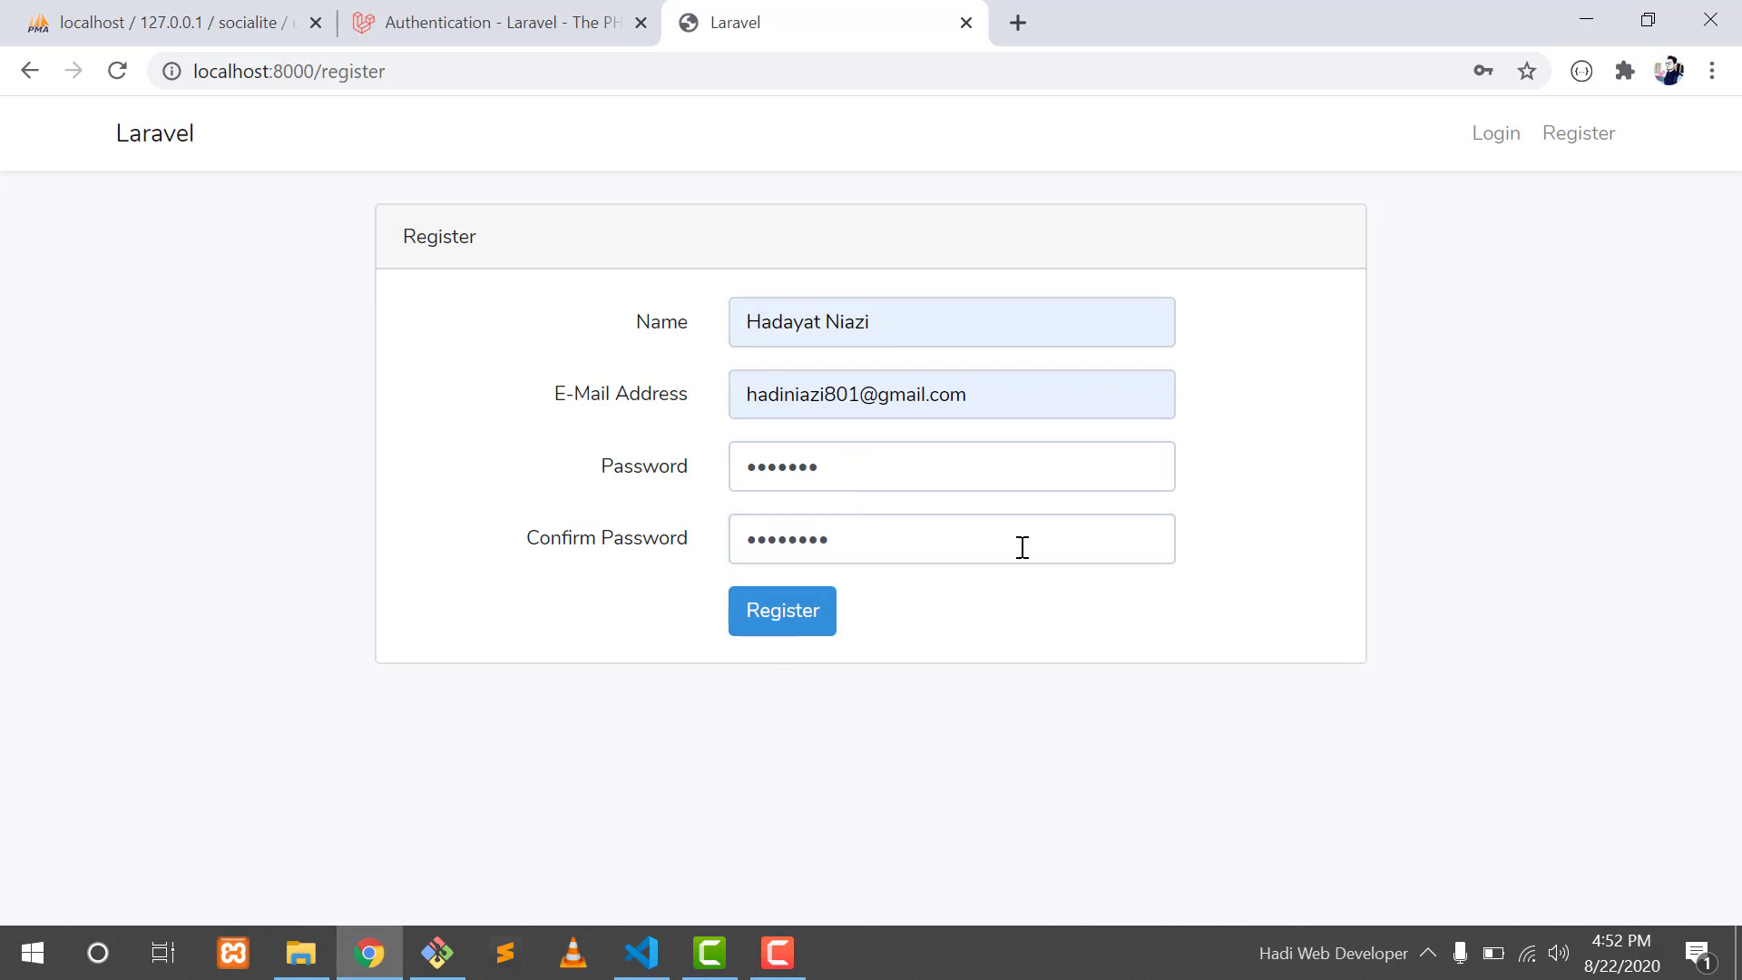
Submit registration, getting a QueryException: Unknown database 'laravel'.
left_click(824, 630)
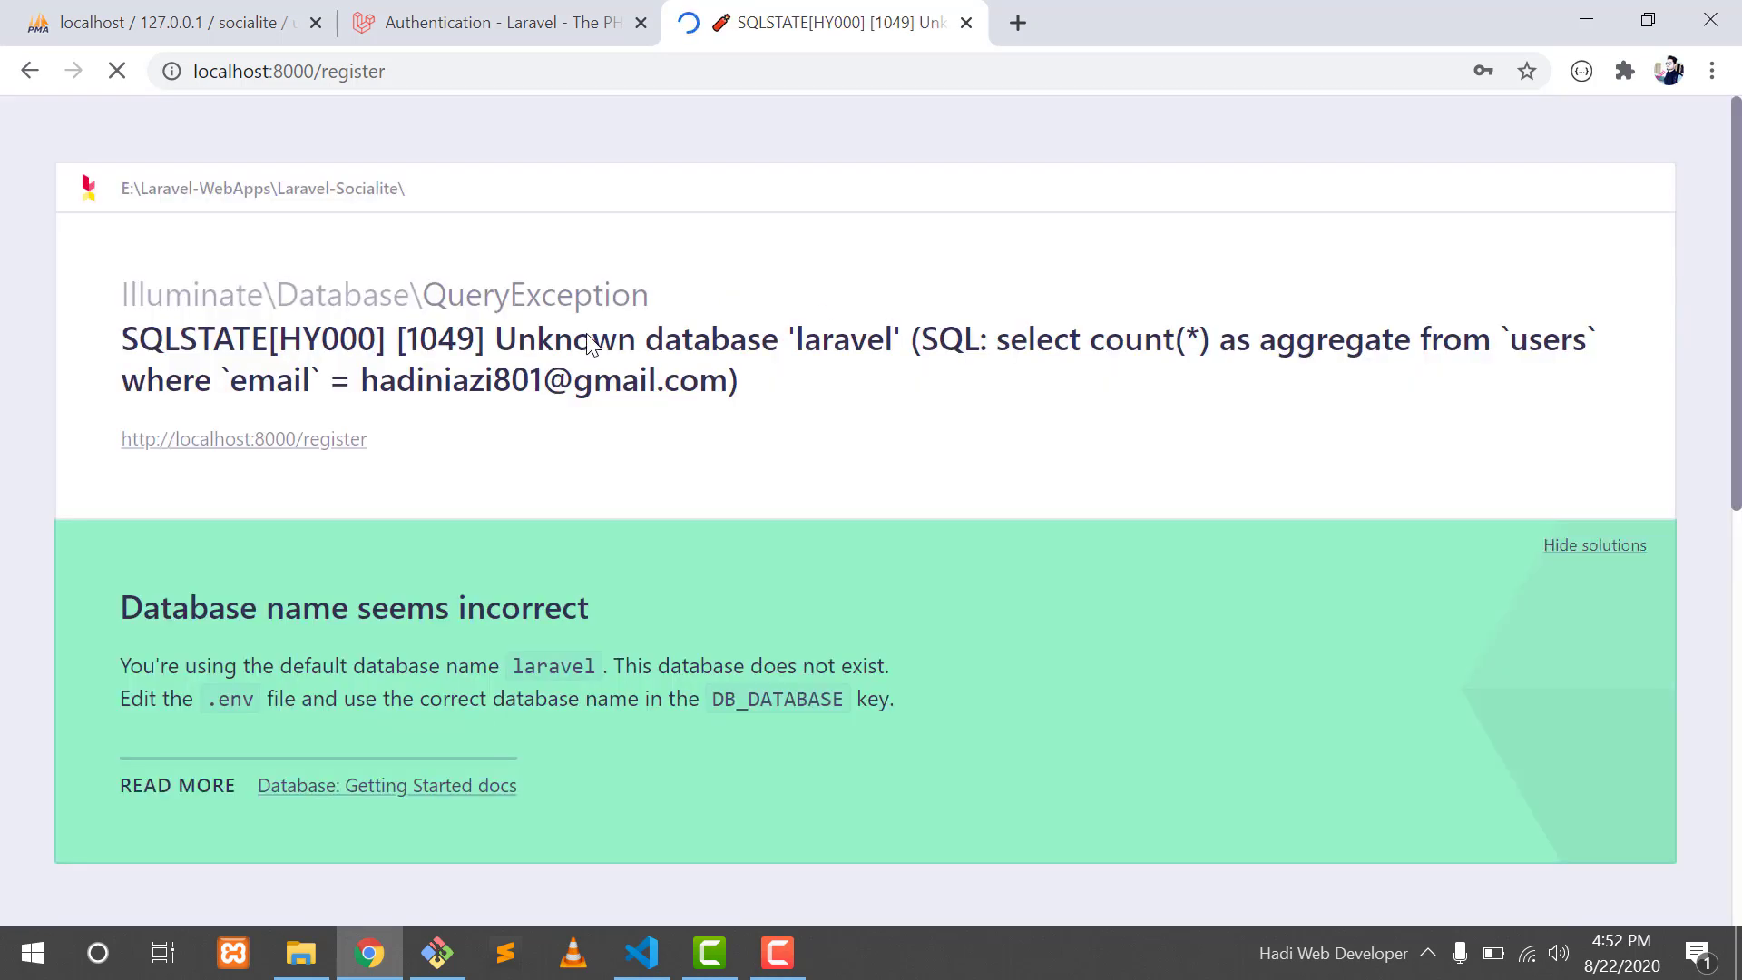
mouse_move(589, 346)
left_mouse_down()
mouse_move(765, 339)
mouse_move(362, 379)
left_mouse_up()
Review the error page details and return to the editor with the .env settings.
left_click(769, 337)
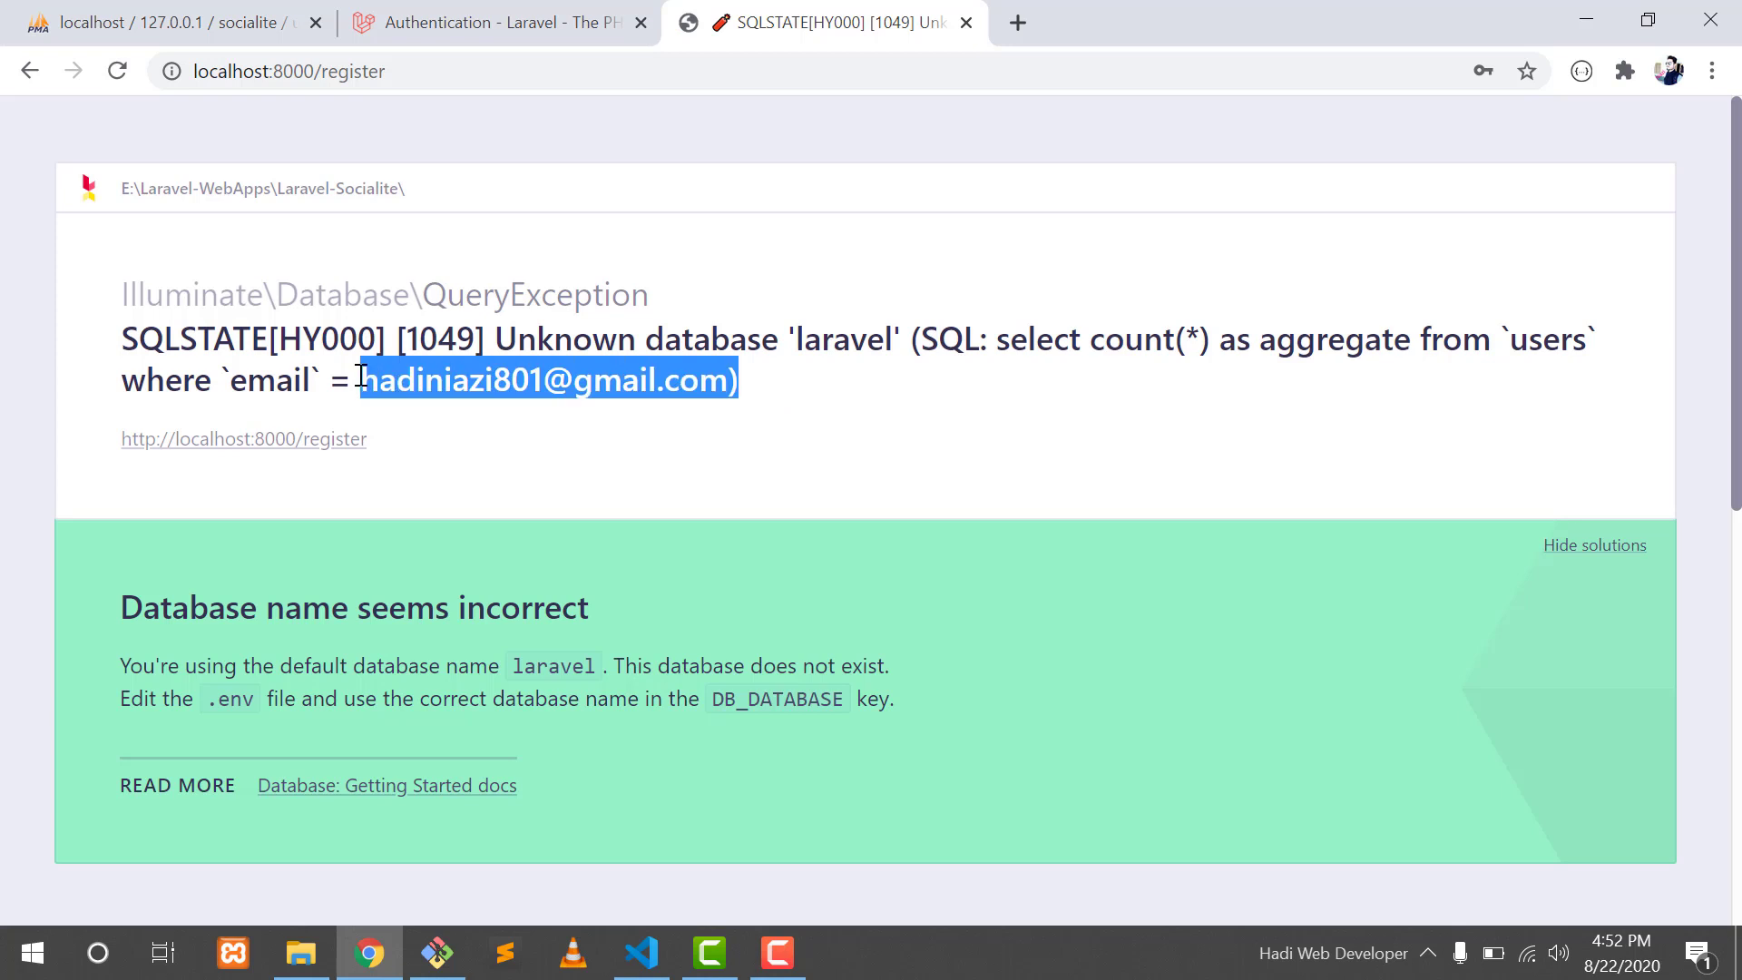
left_click(513, 380)
left_click_drag(743, 379, 678, 381)
left_click(656, 380)
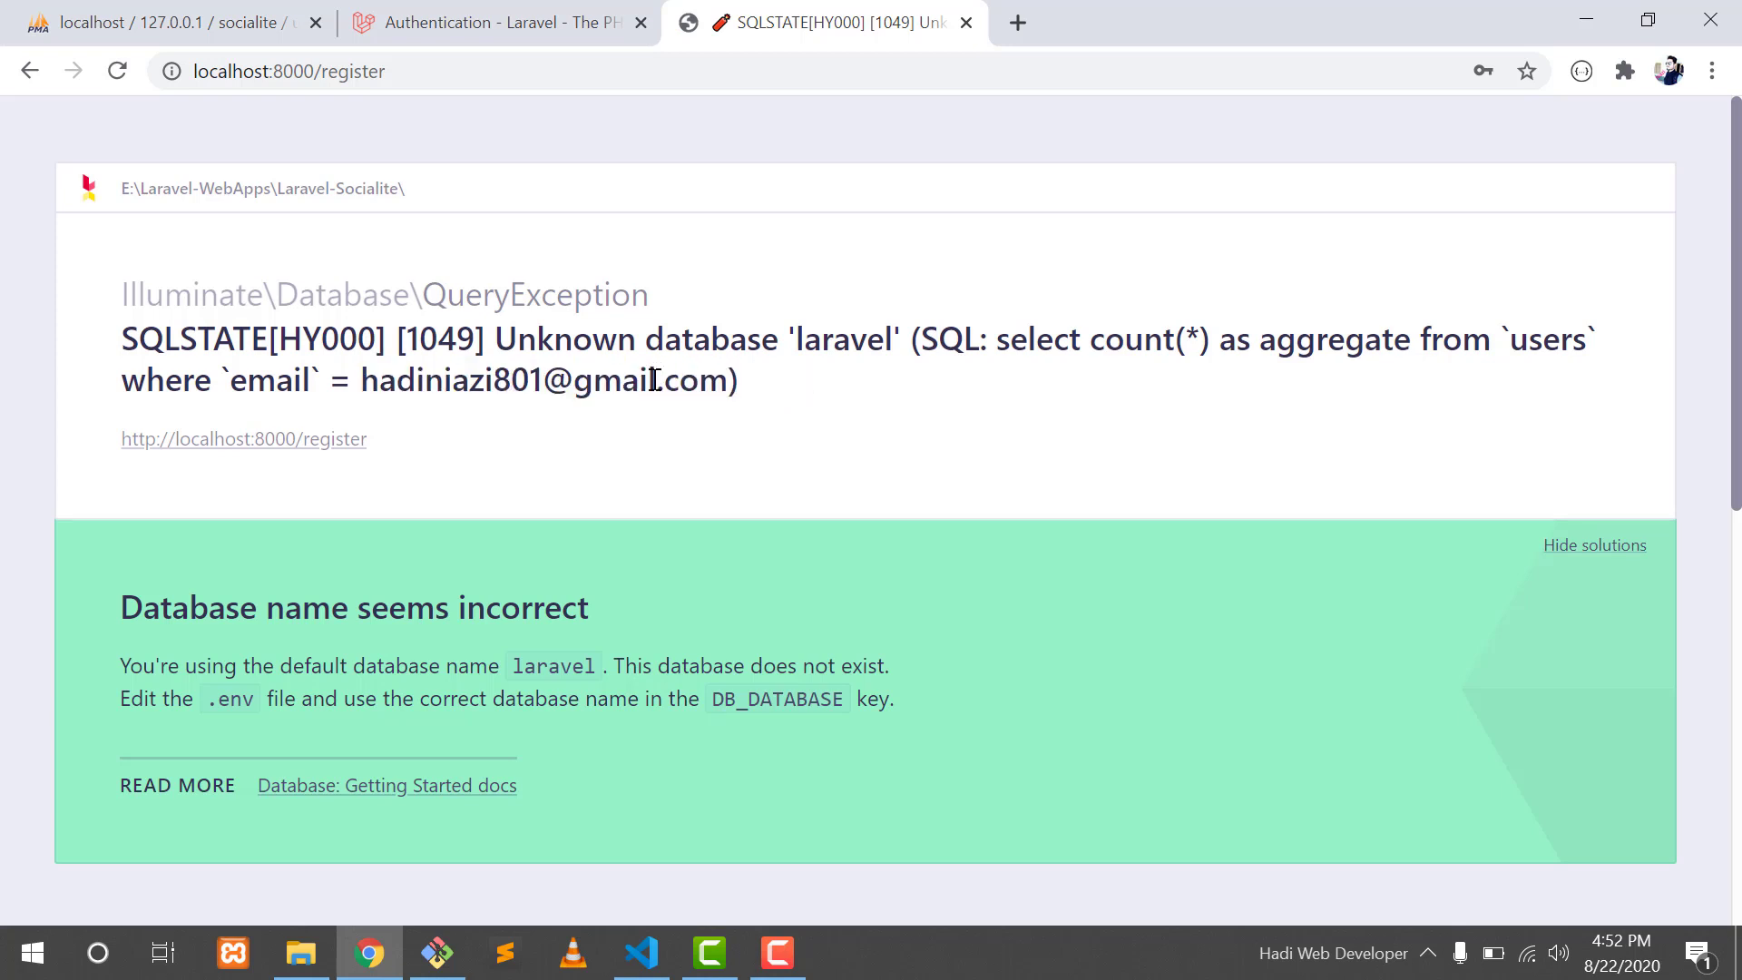
left_click(642, 953)
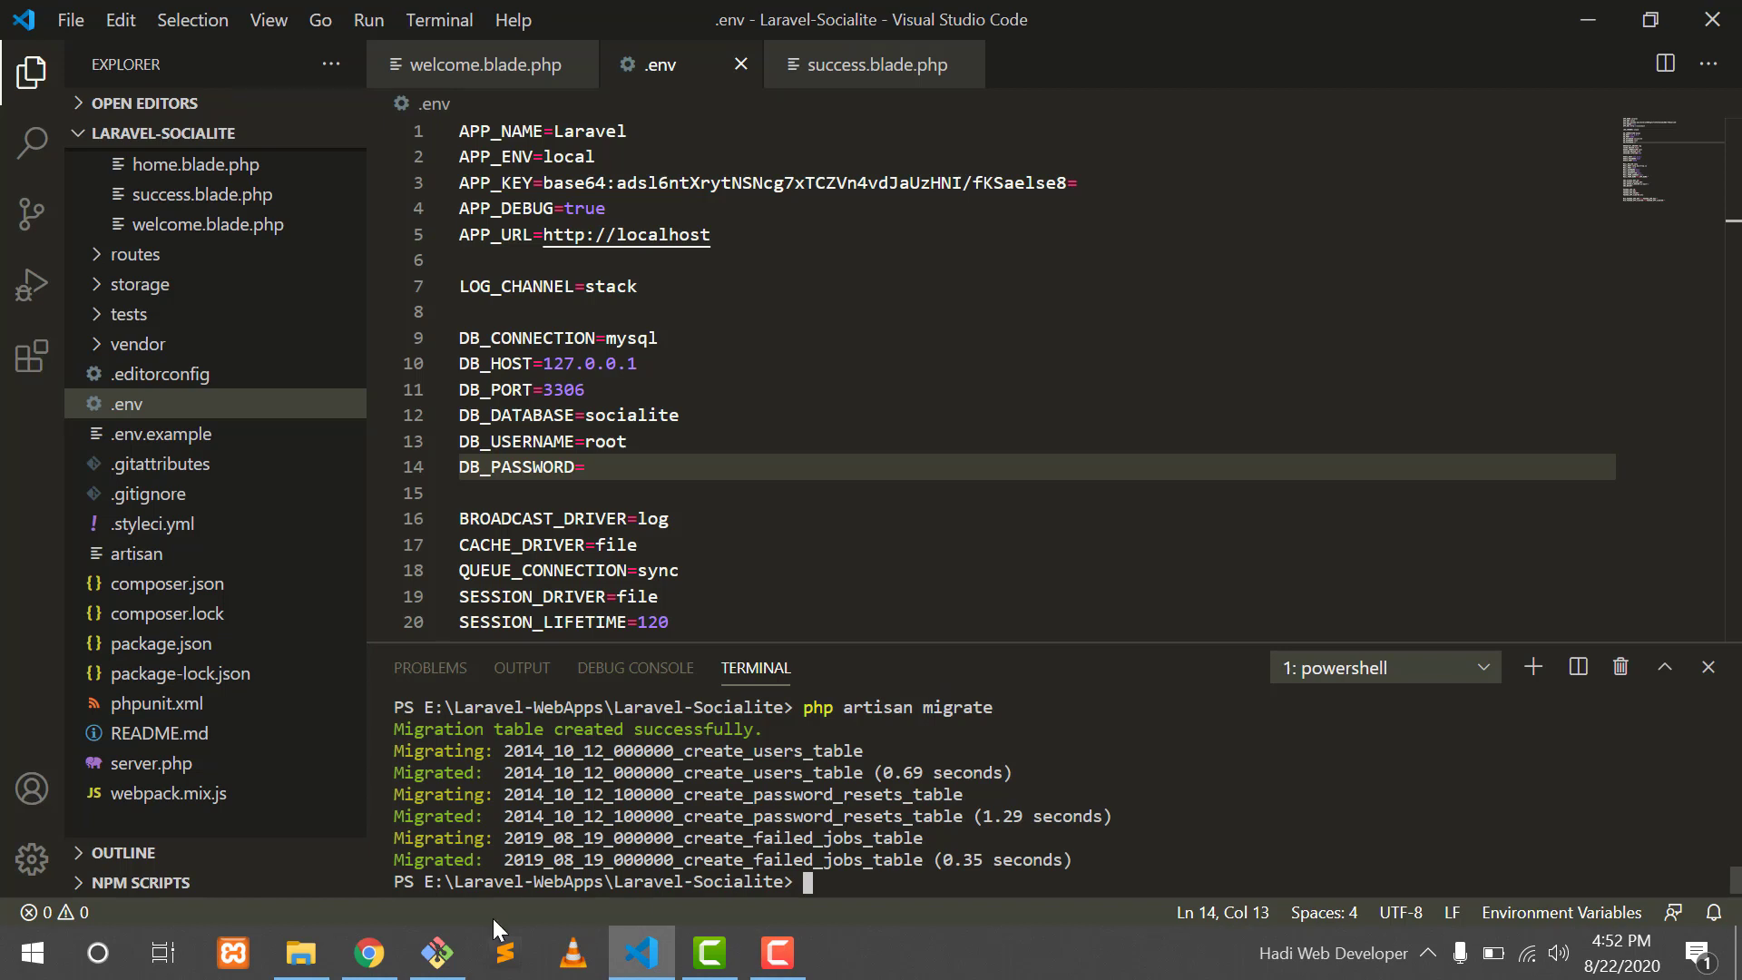
Restart the development server in Git Bash with php artisan serve.
left_click(437, 952)
key("ctrl+c")
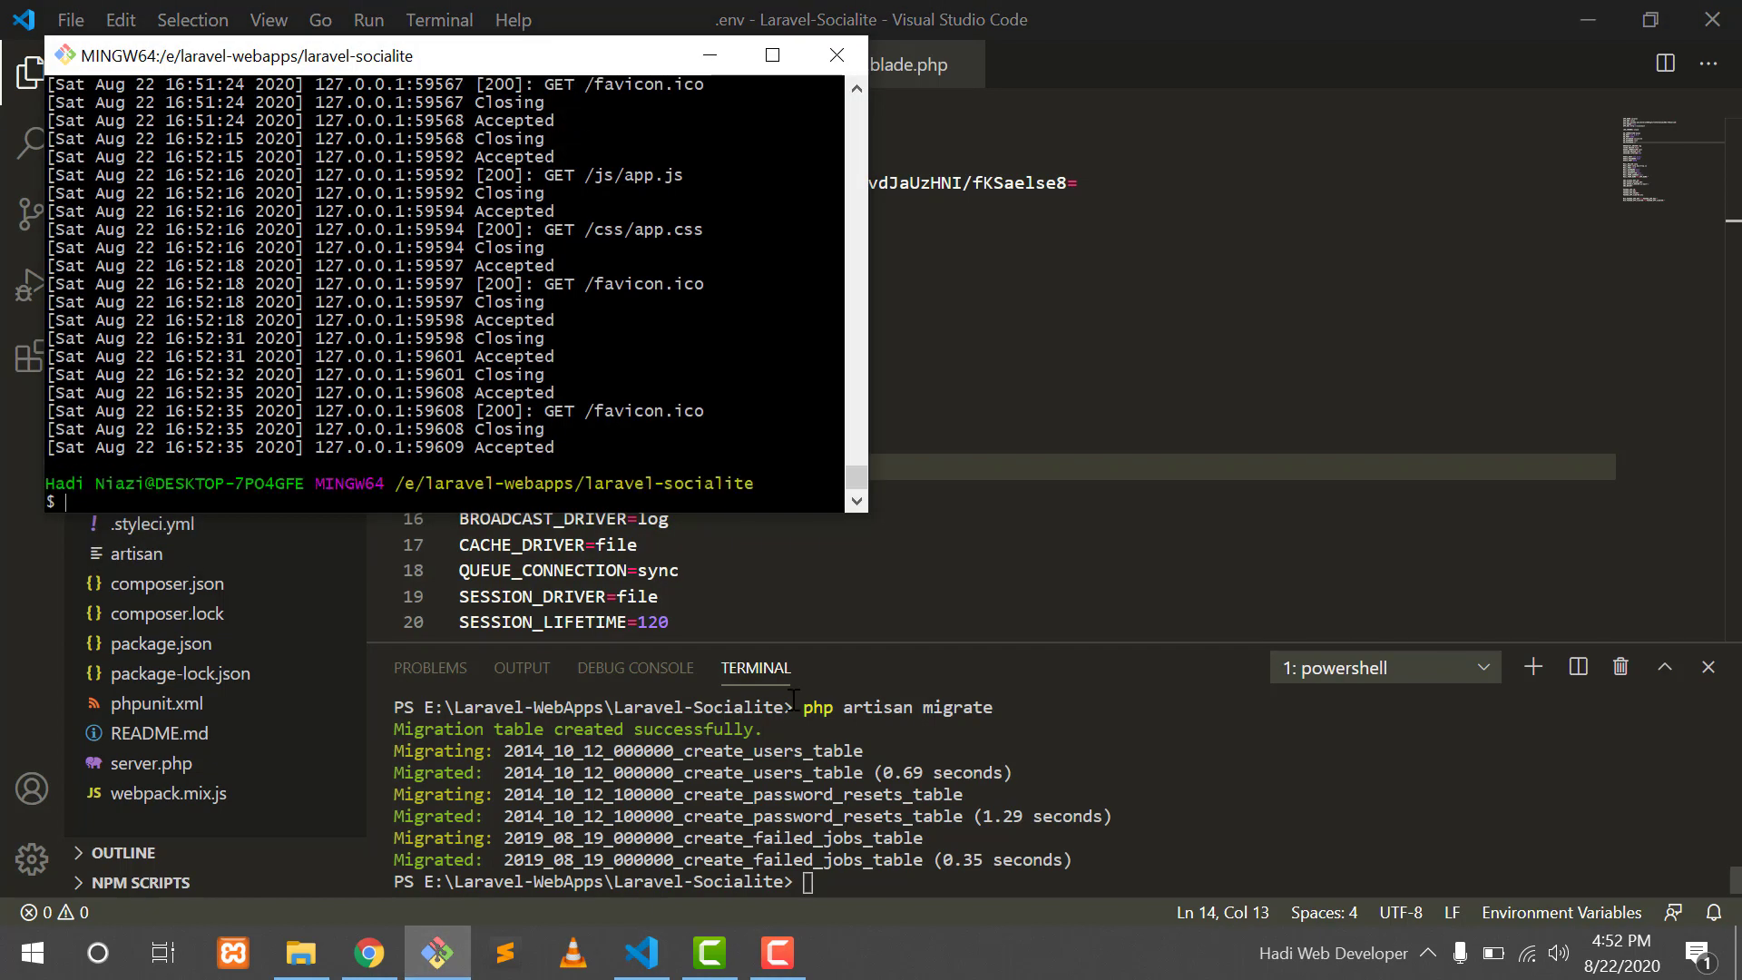
key("Up")
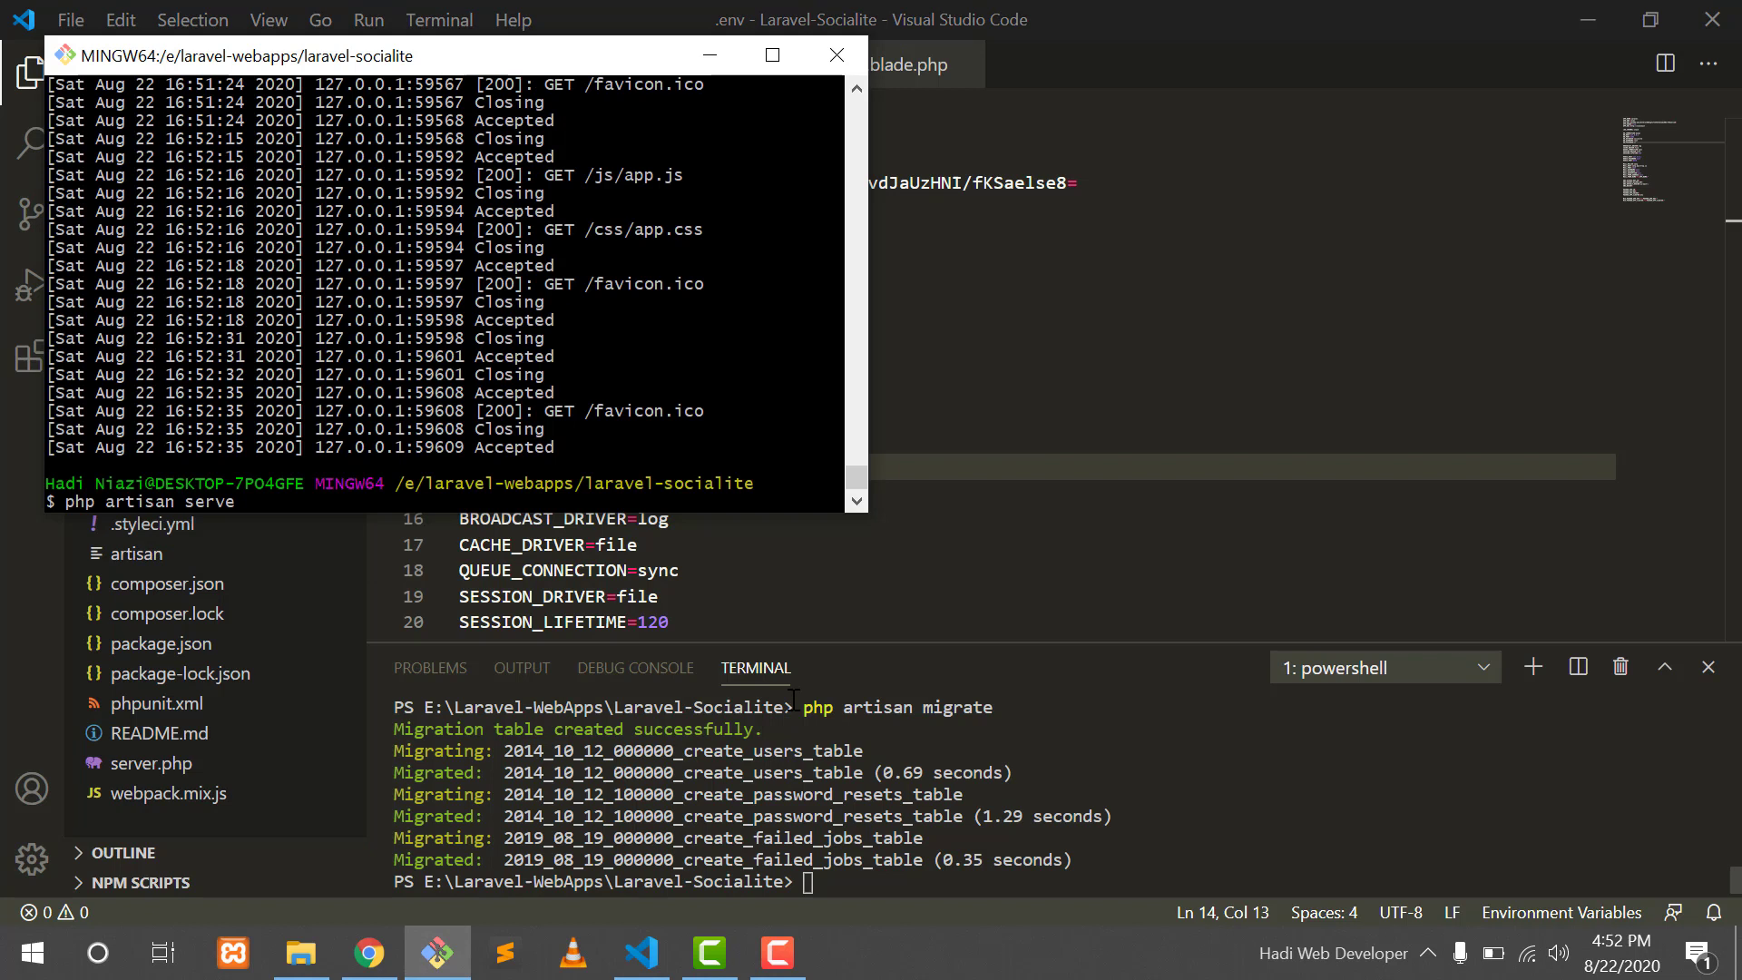
key("Return")
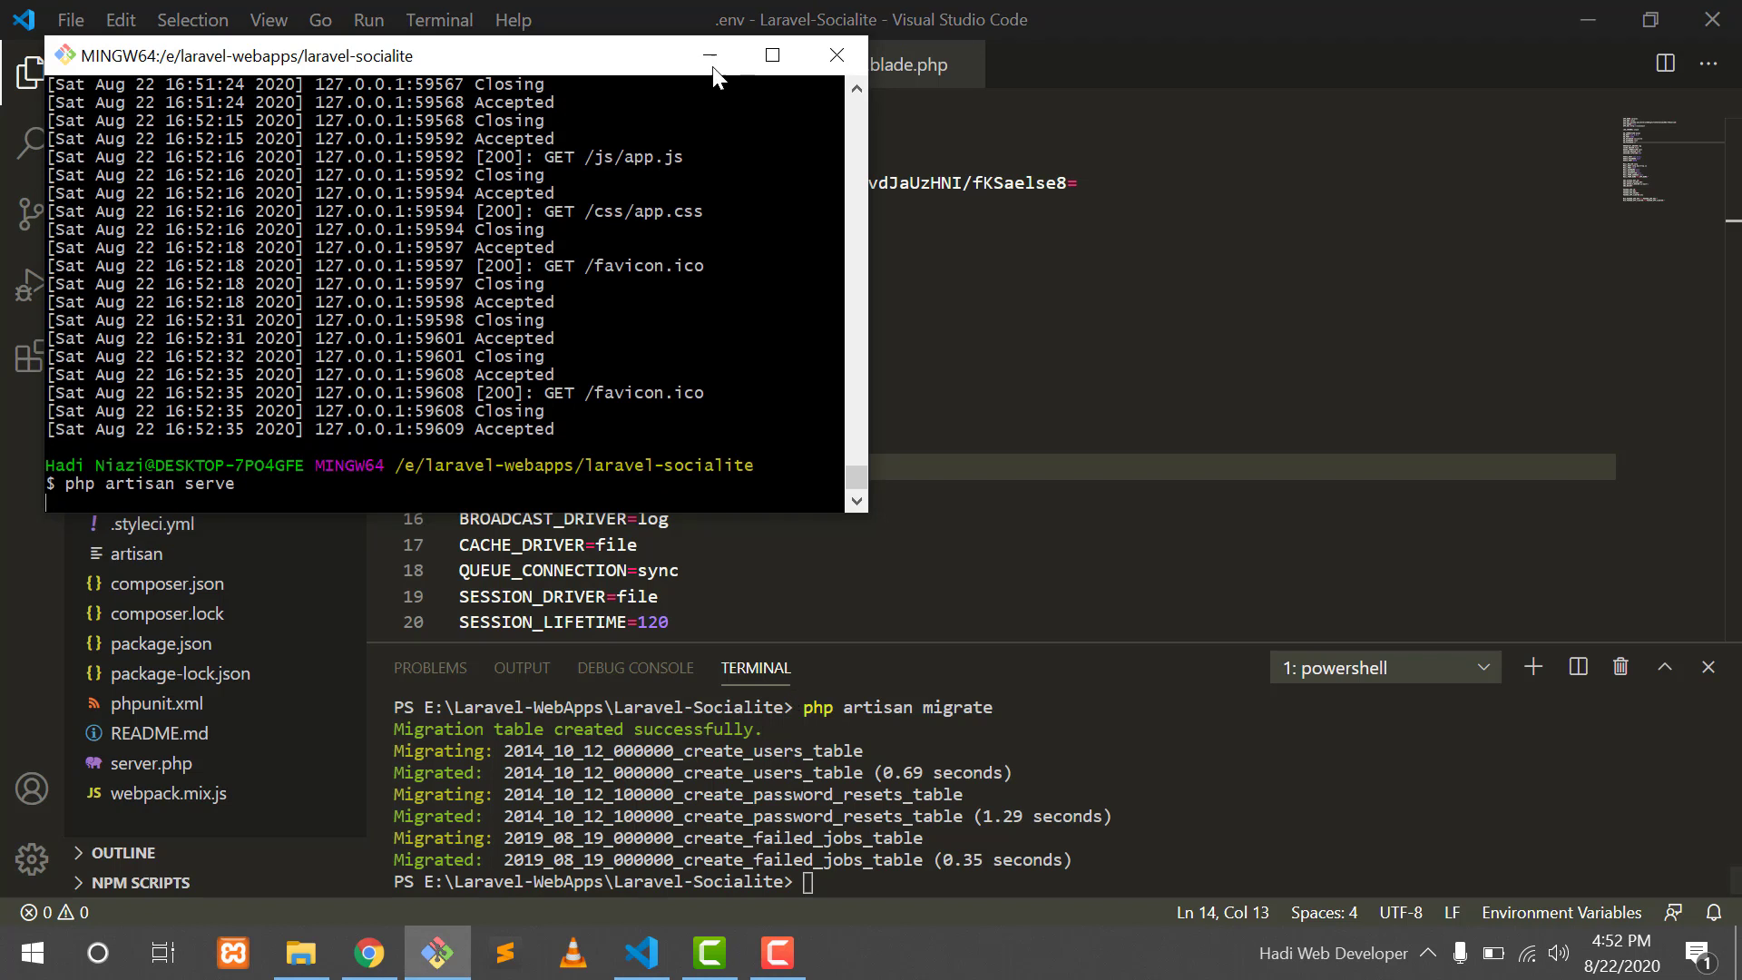
left_click(709, 56)
Resubmit the registration with the passwords re-entered, reaching the 'You are logged in!' dashboard.
left_click(370, 953)
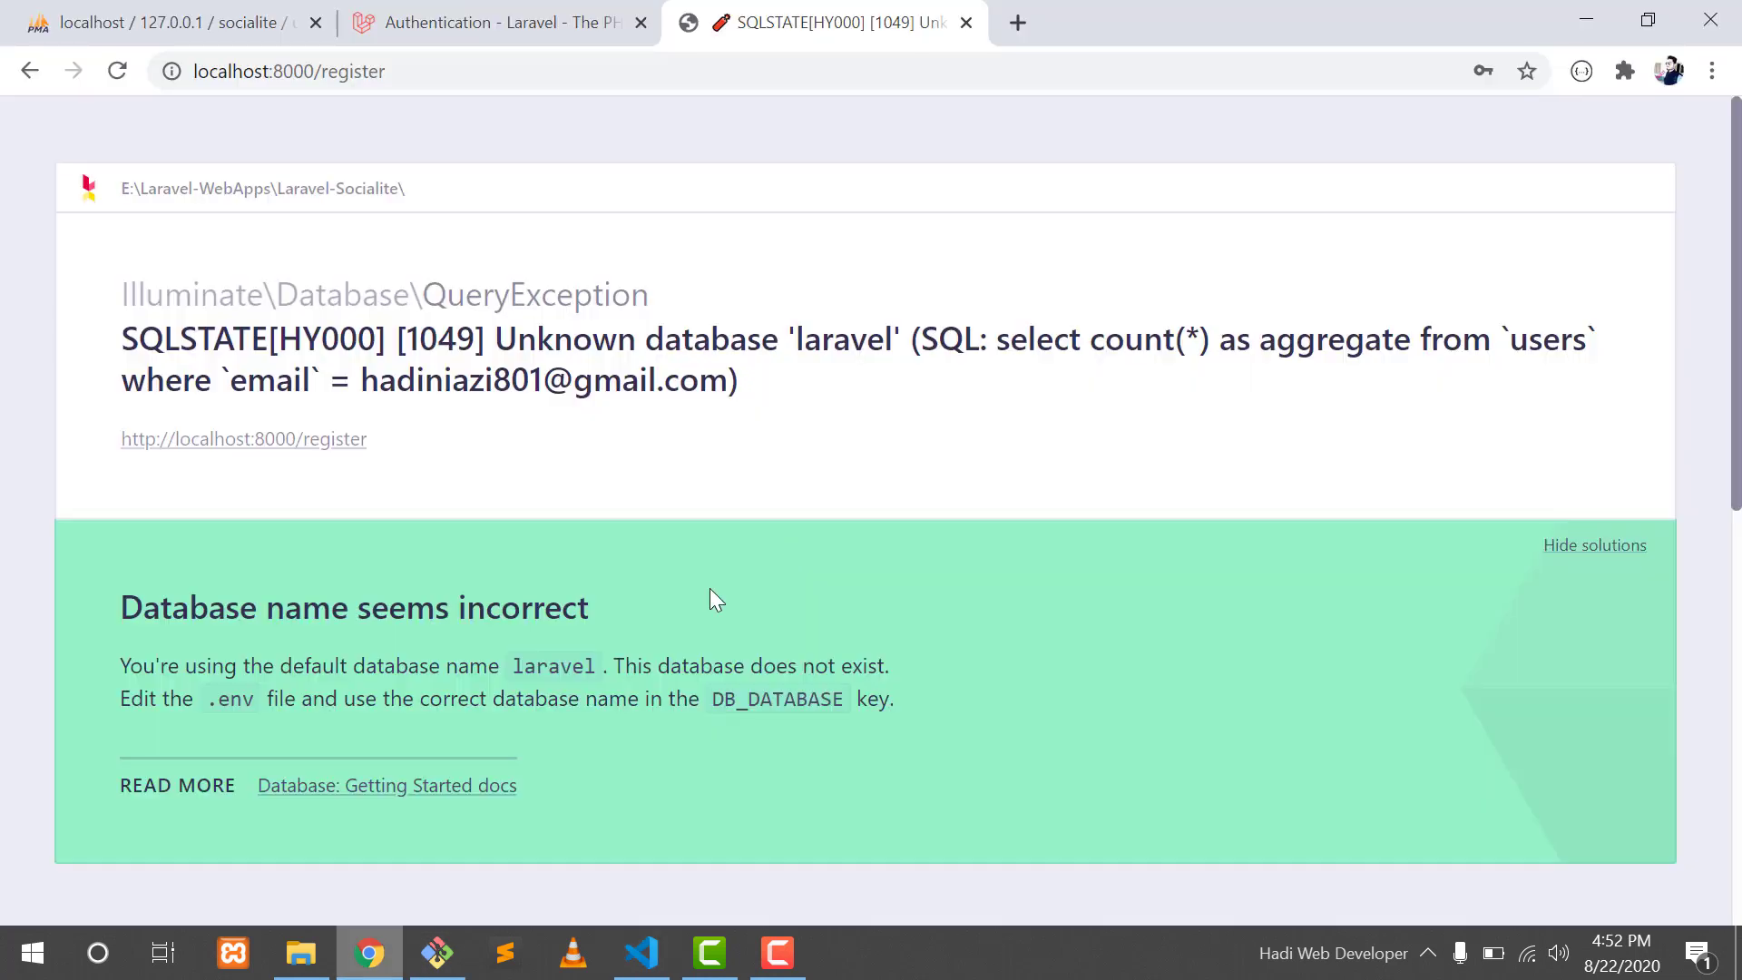
key("F5")
key("Return")
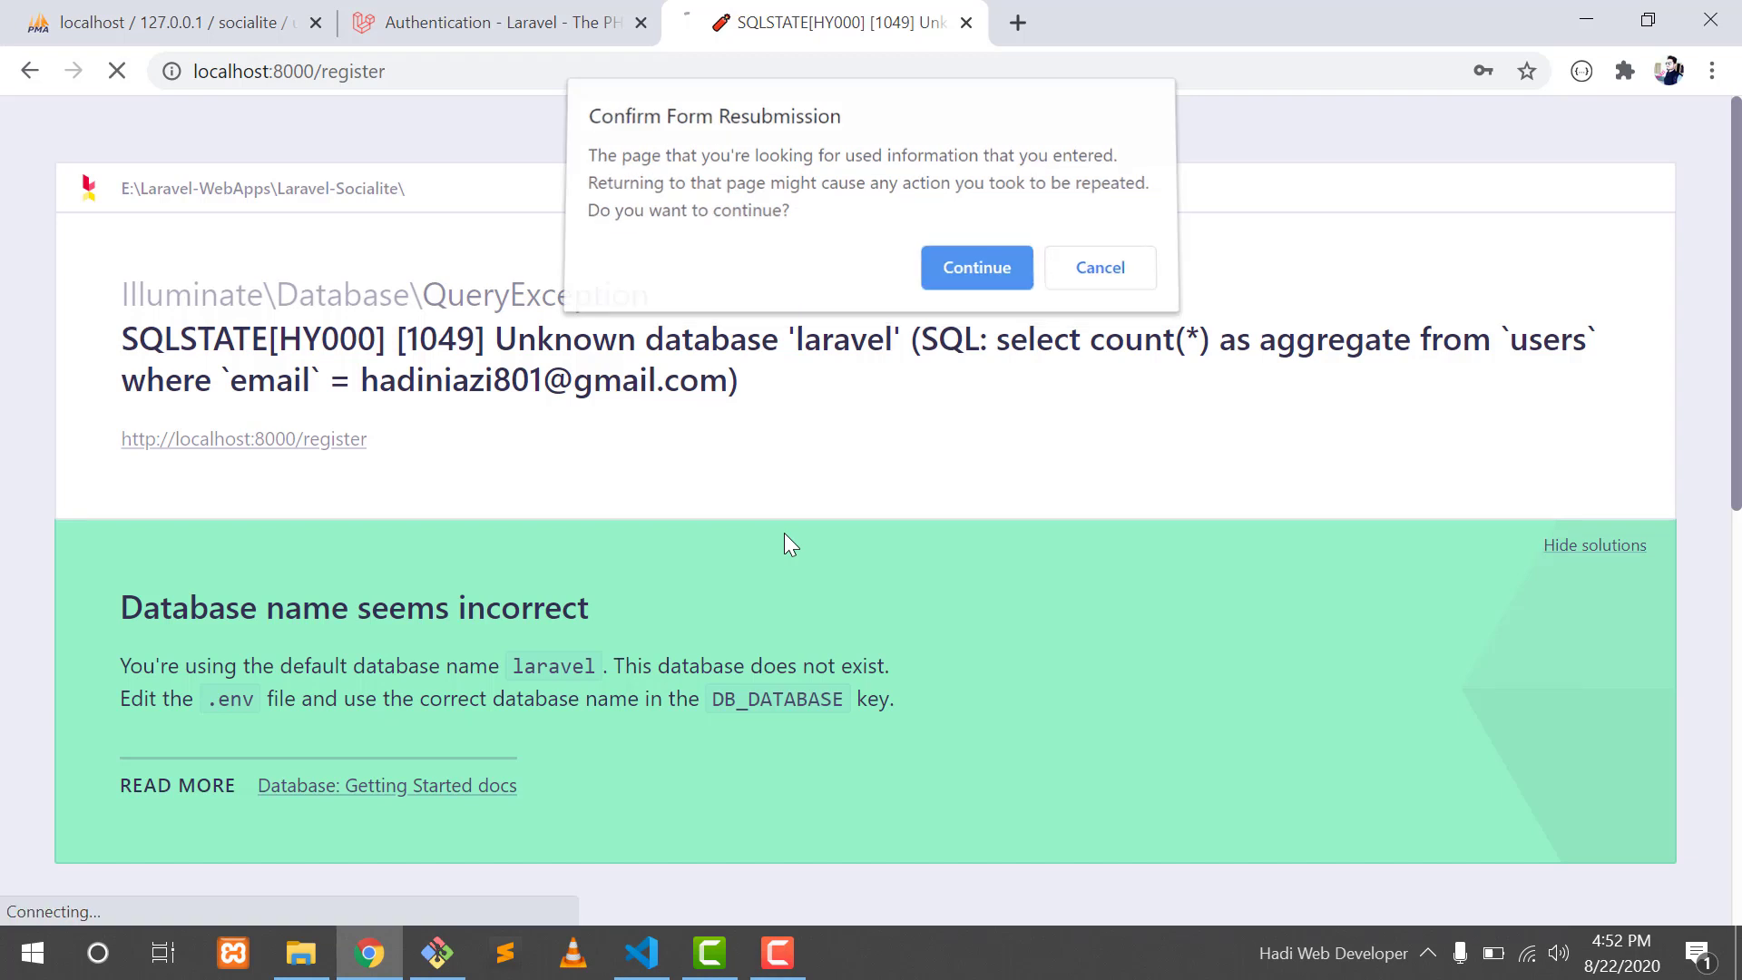
key("Return")
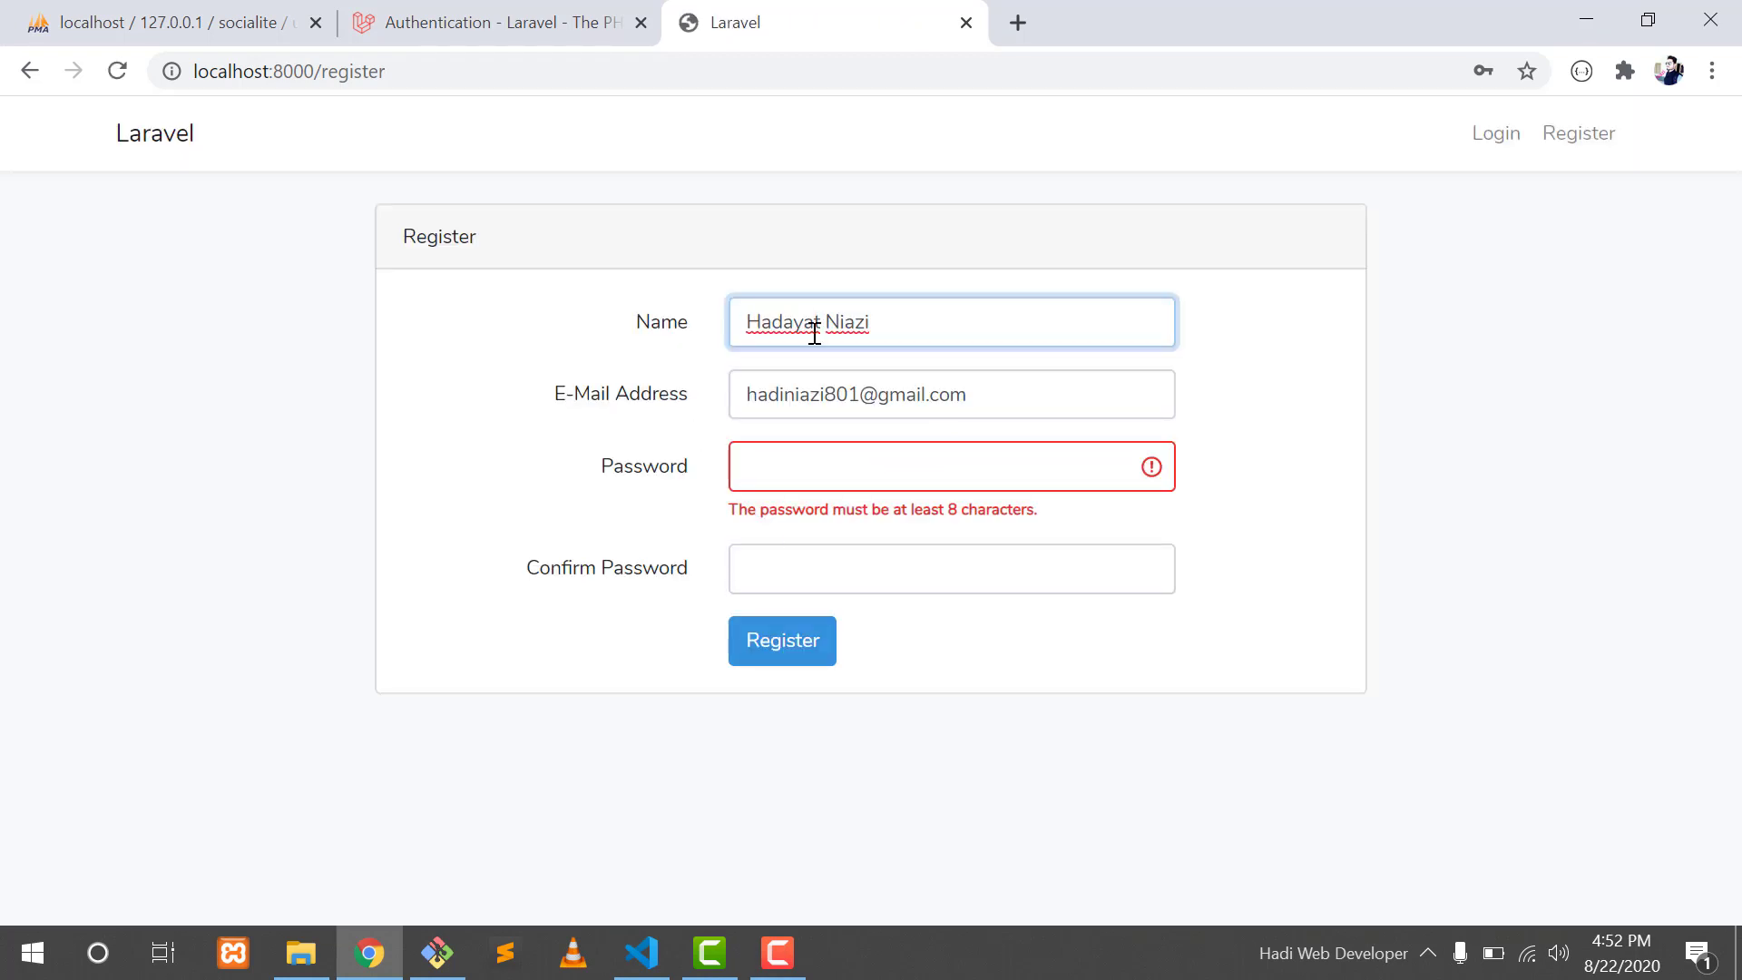
left_click(785, 474)
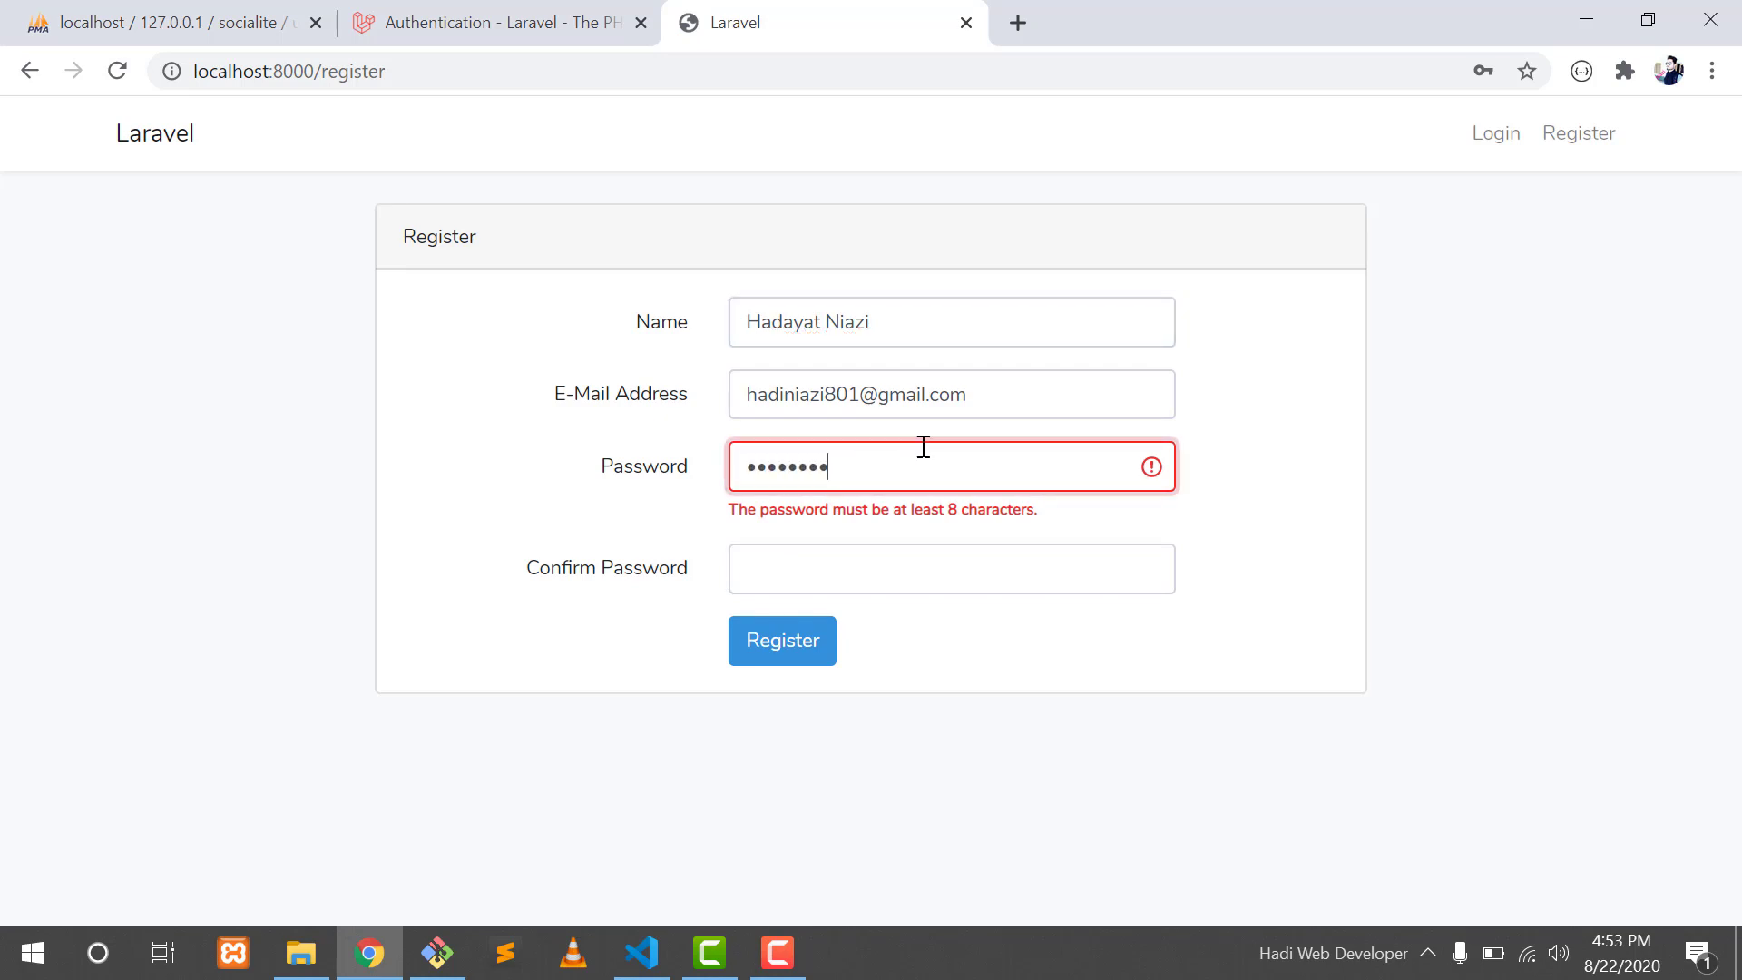
left_click(870, 569)
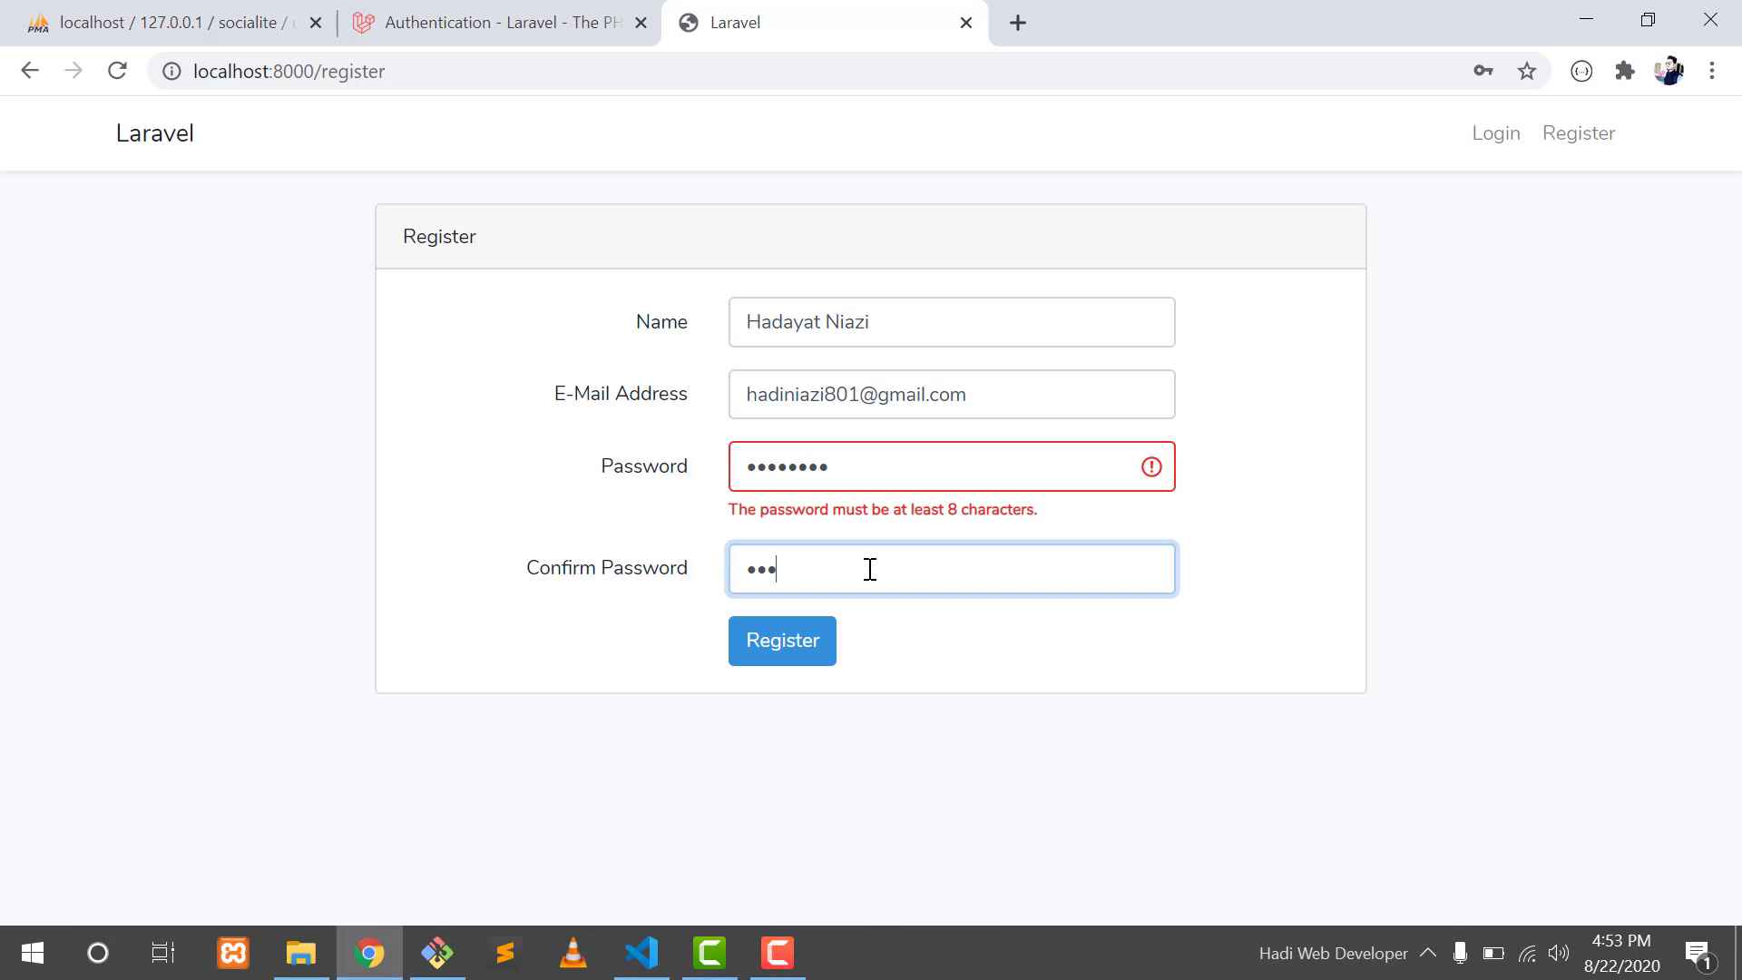
left_click(775, 664)
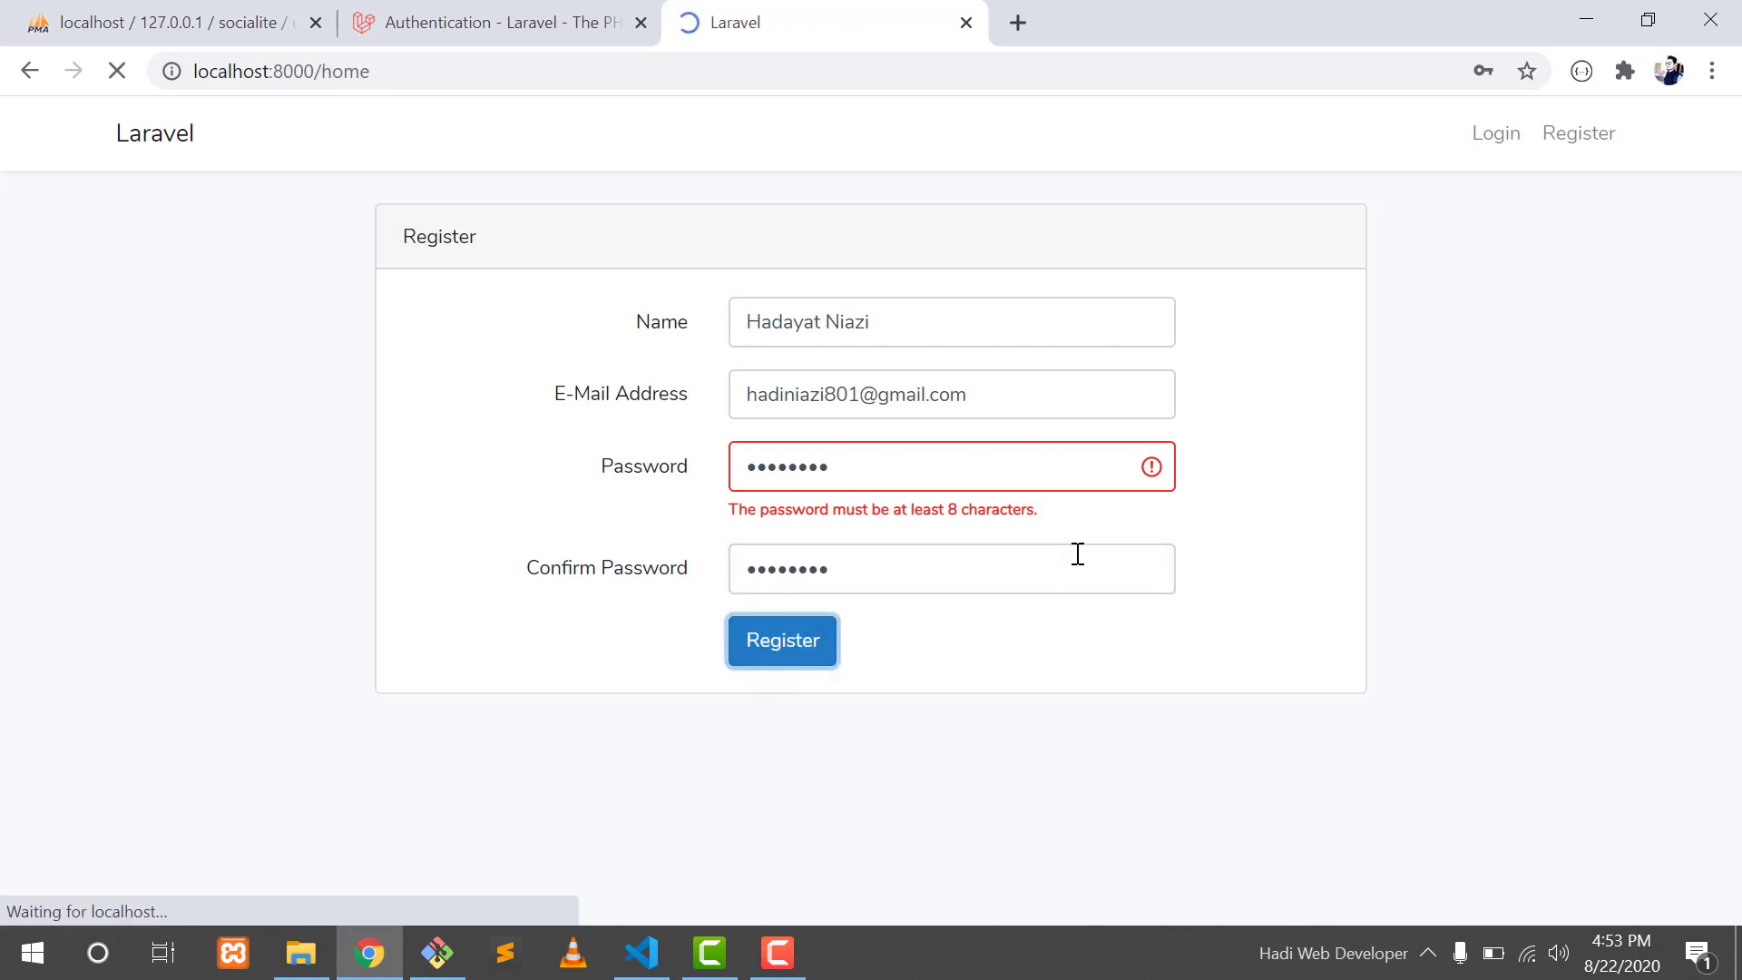
Log out of the new account via the user menu, returning to the welcome page.
triple_click(435, 325)
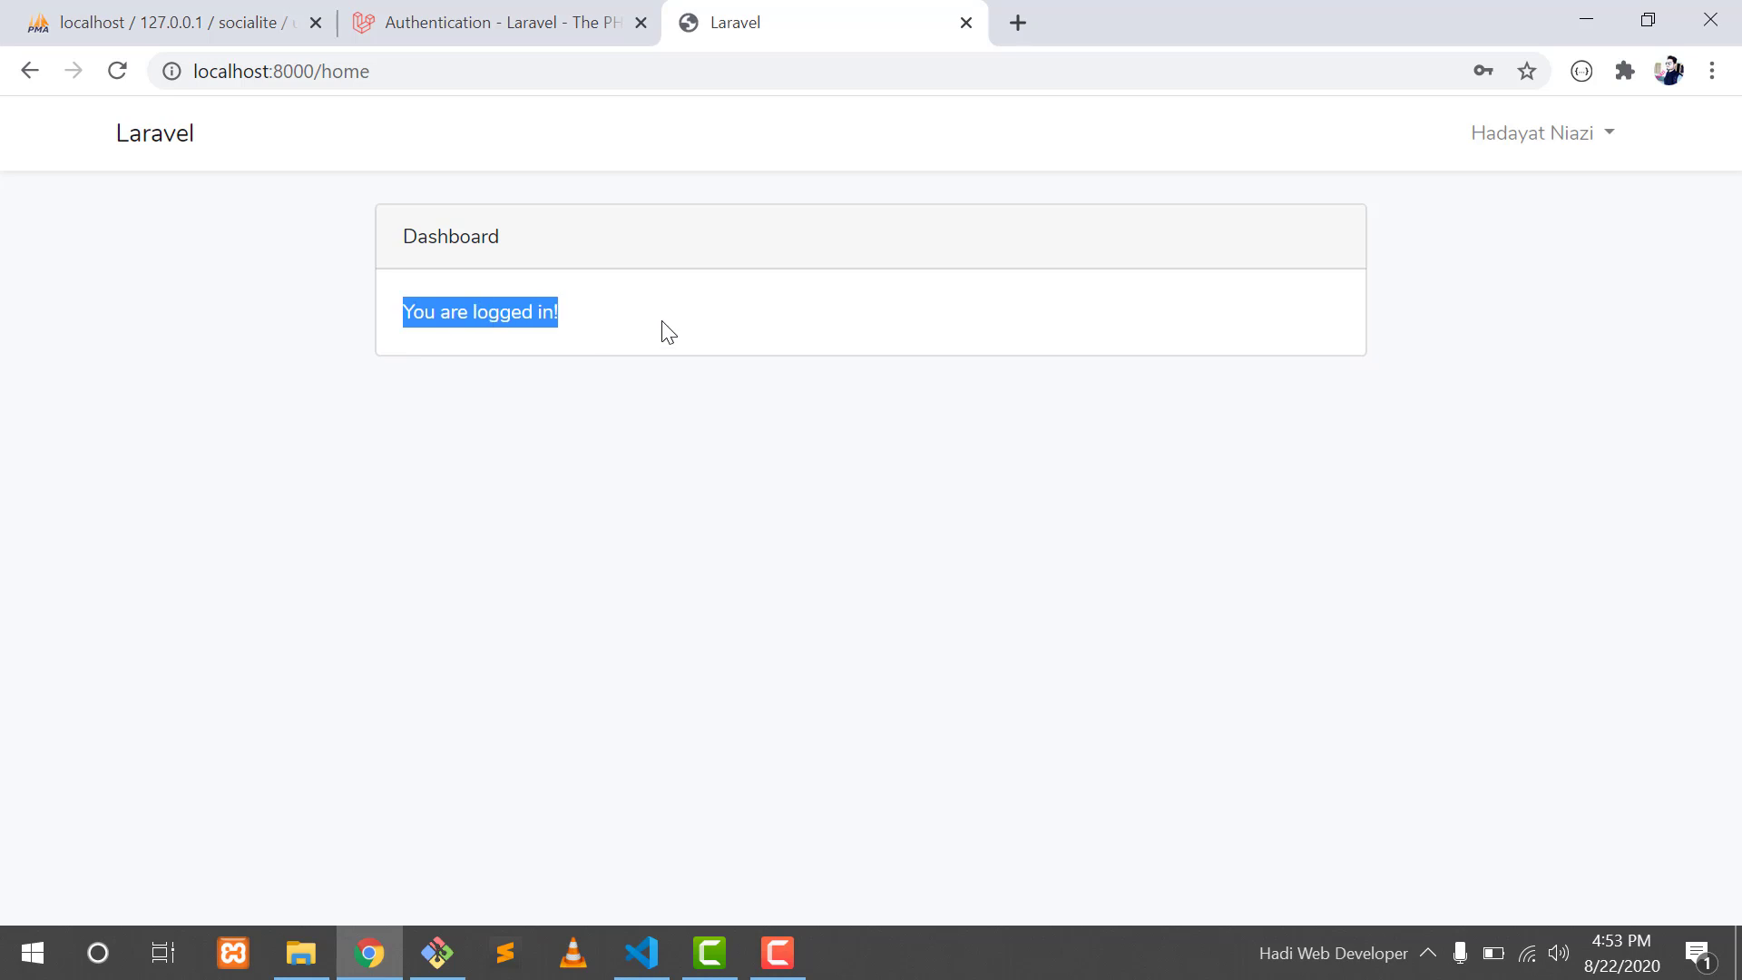
left_click(1314, 222)
left_click(1554, 150)
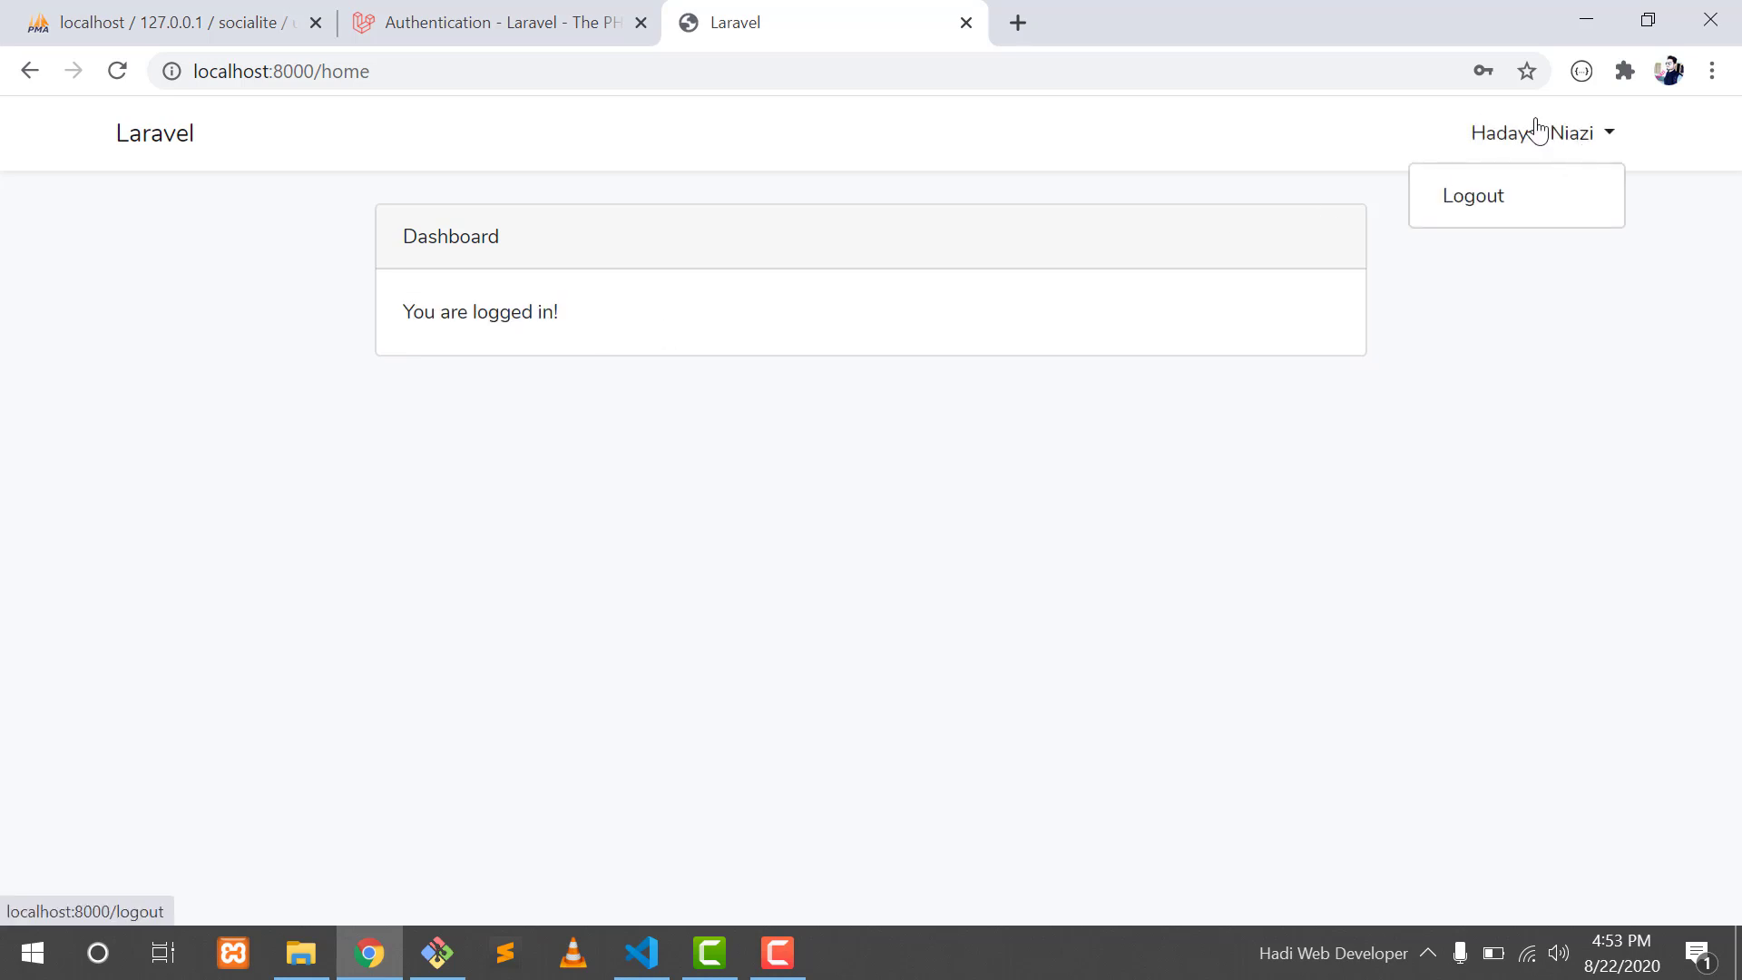
left_click(1513, 207)
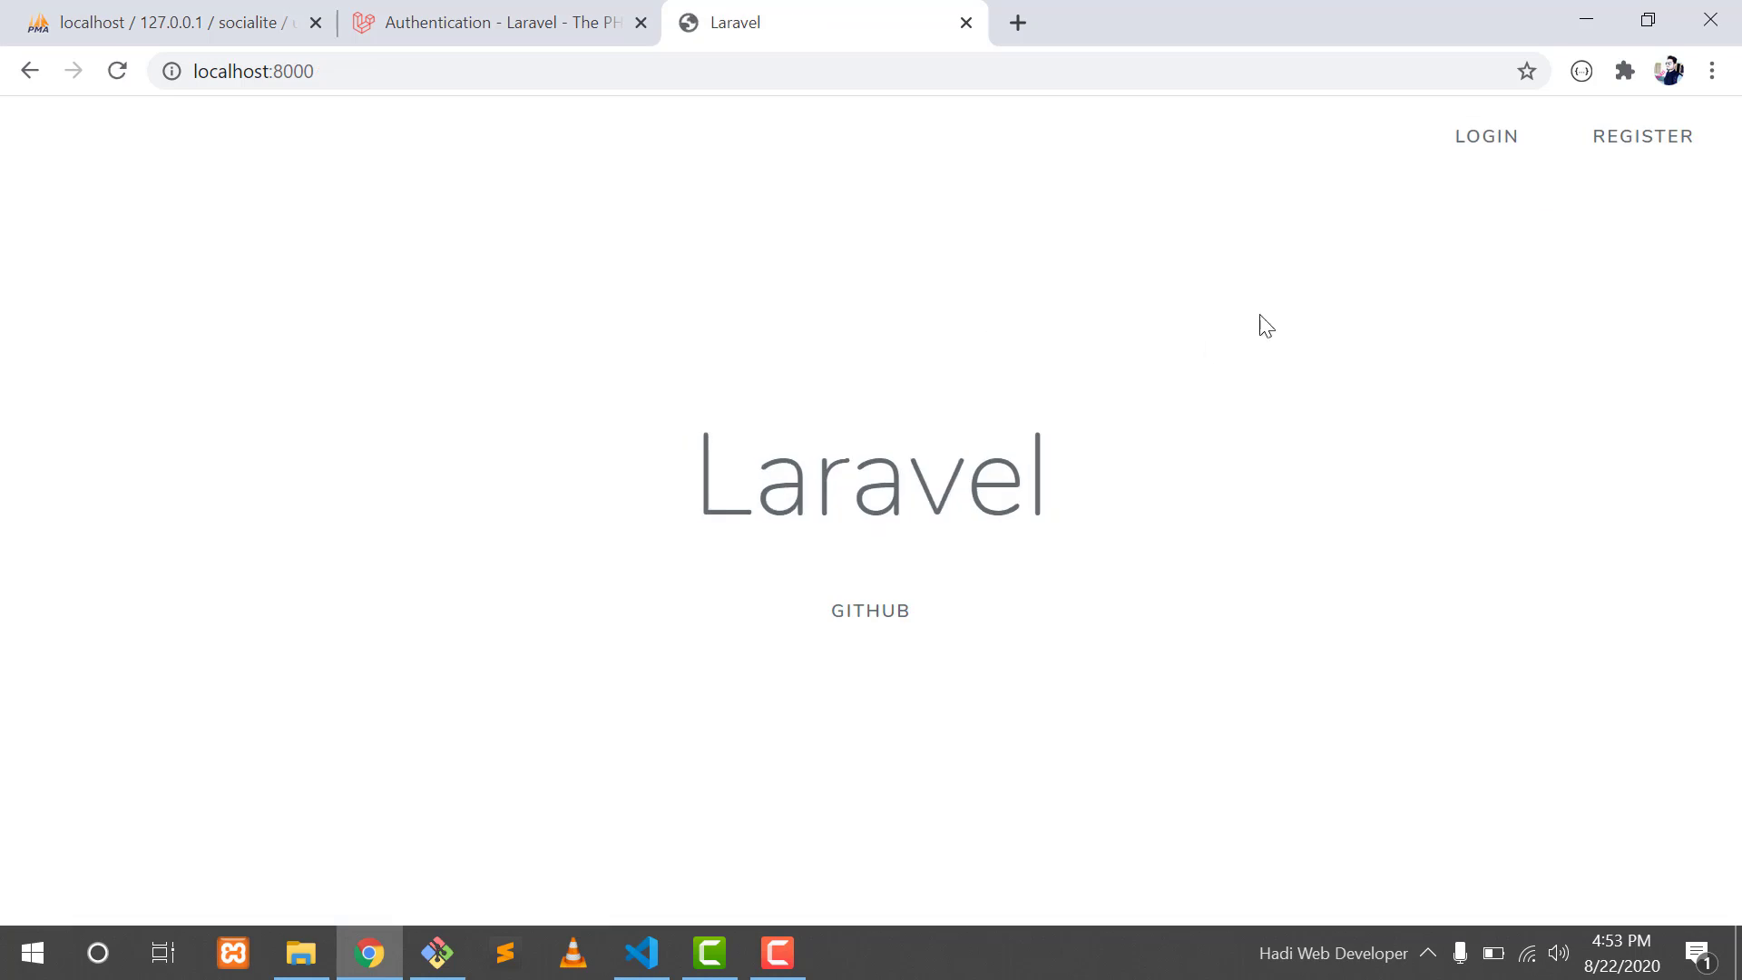
Log in with the registered email and password, reaching the 'You are logged in!' dashboard.
left_click(1488, 136)
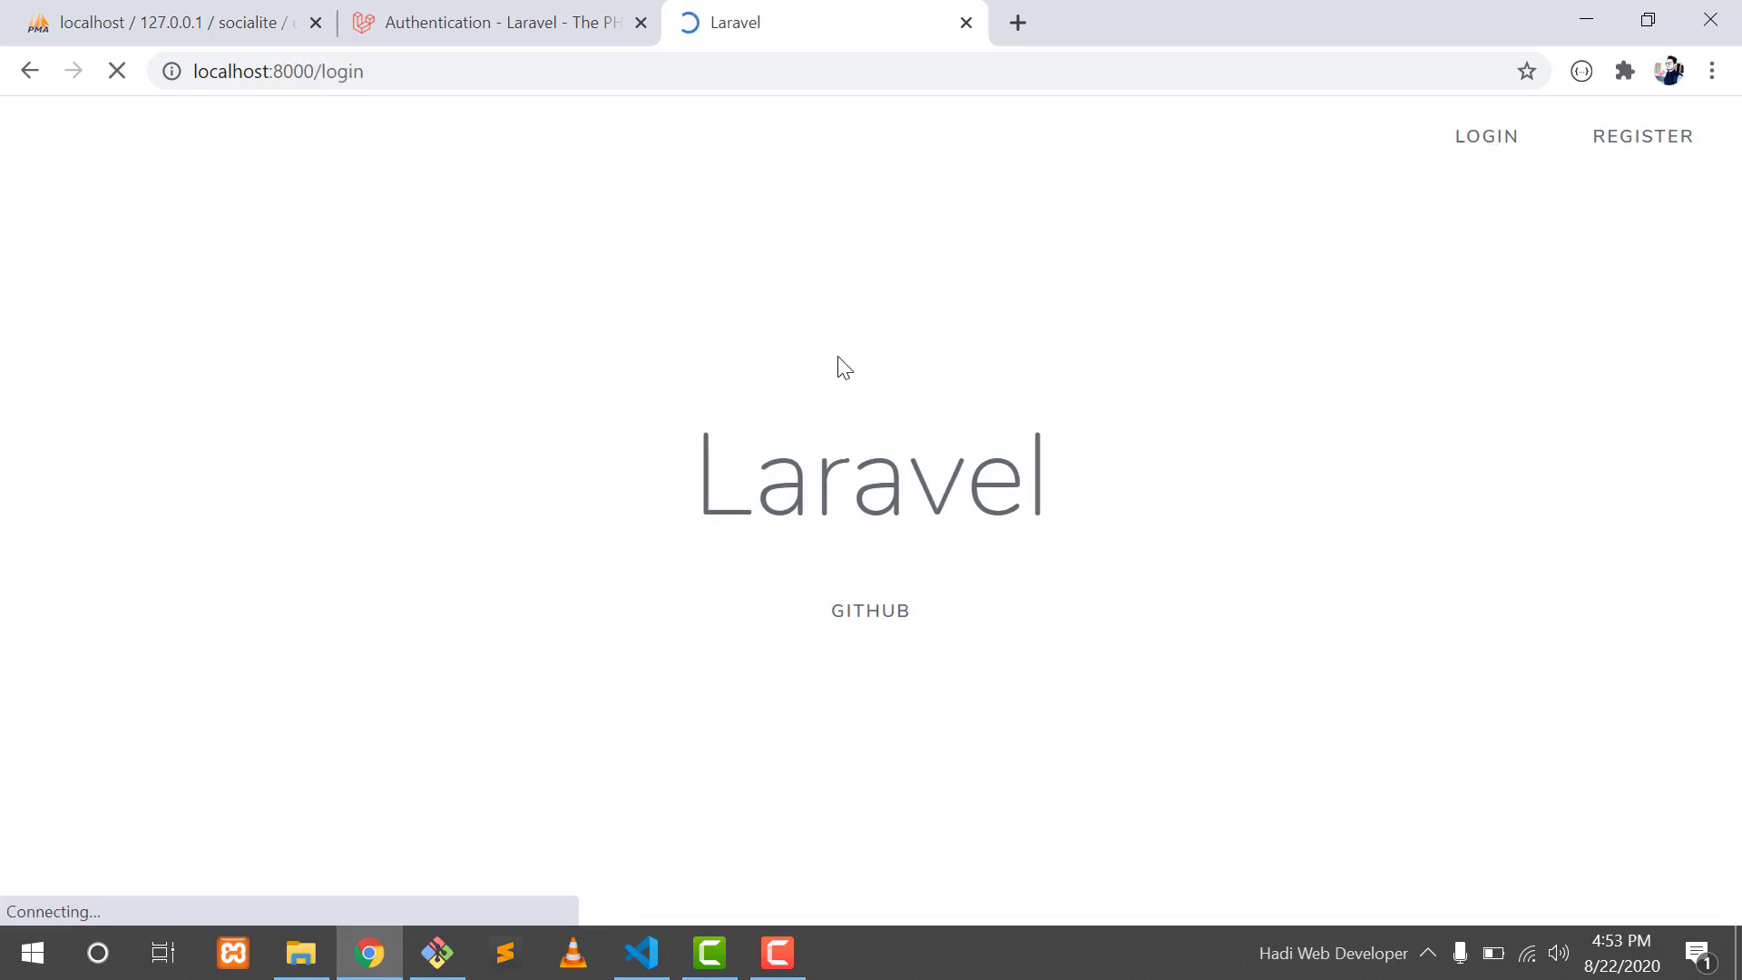
left_click(804, 323)
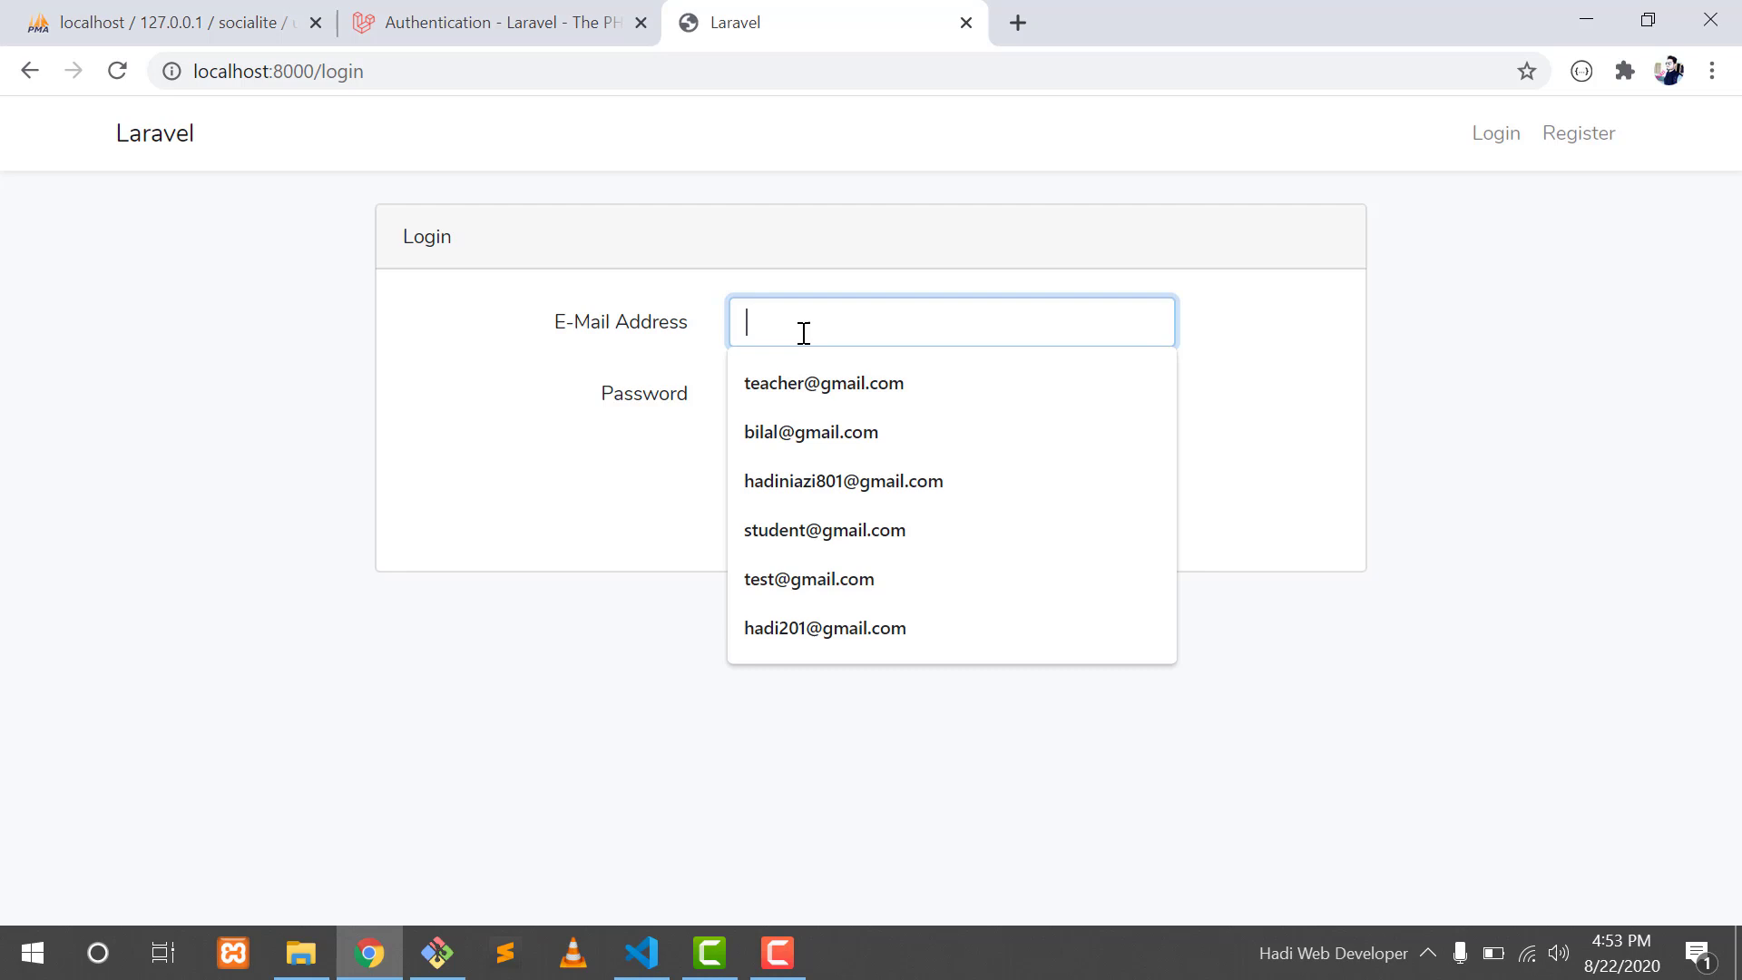
type("ha")
left_click(790, 383)
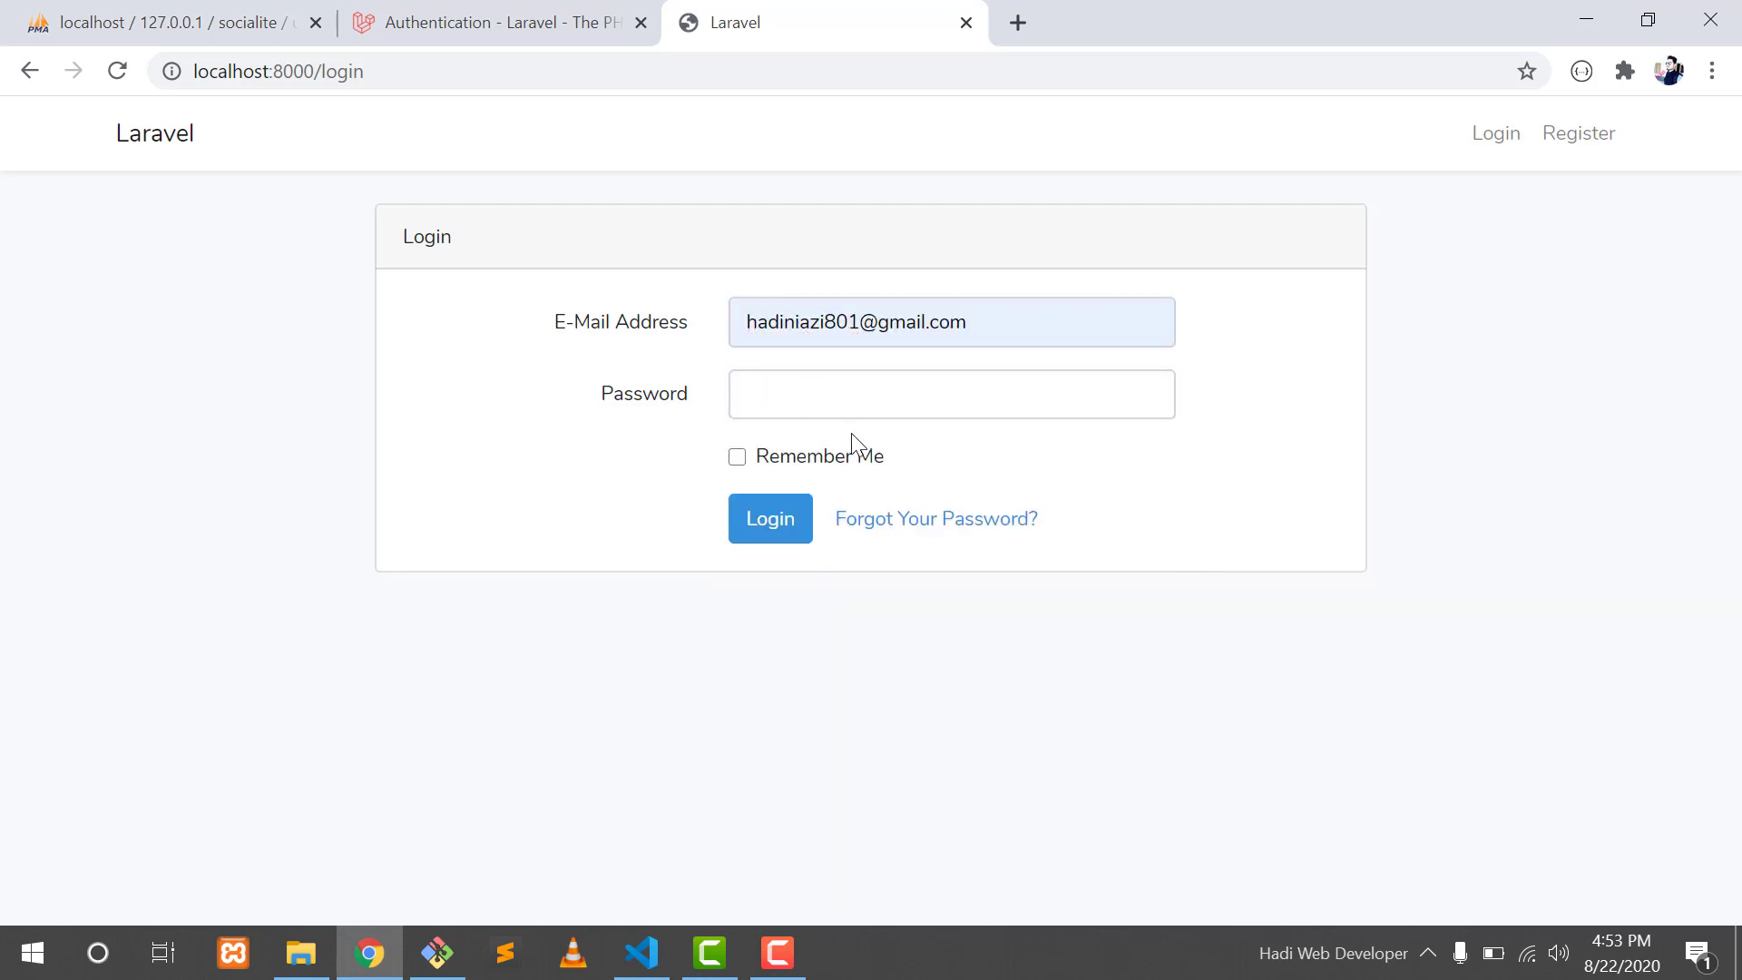
left_click(813, 408)
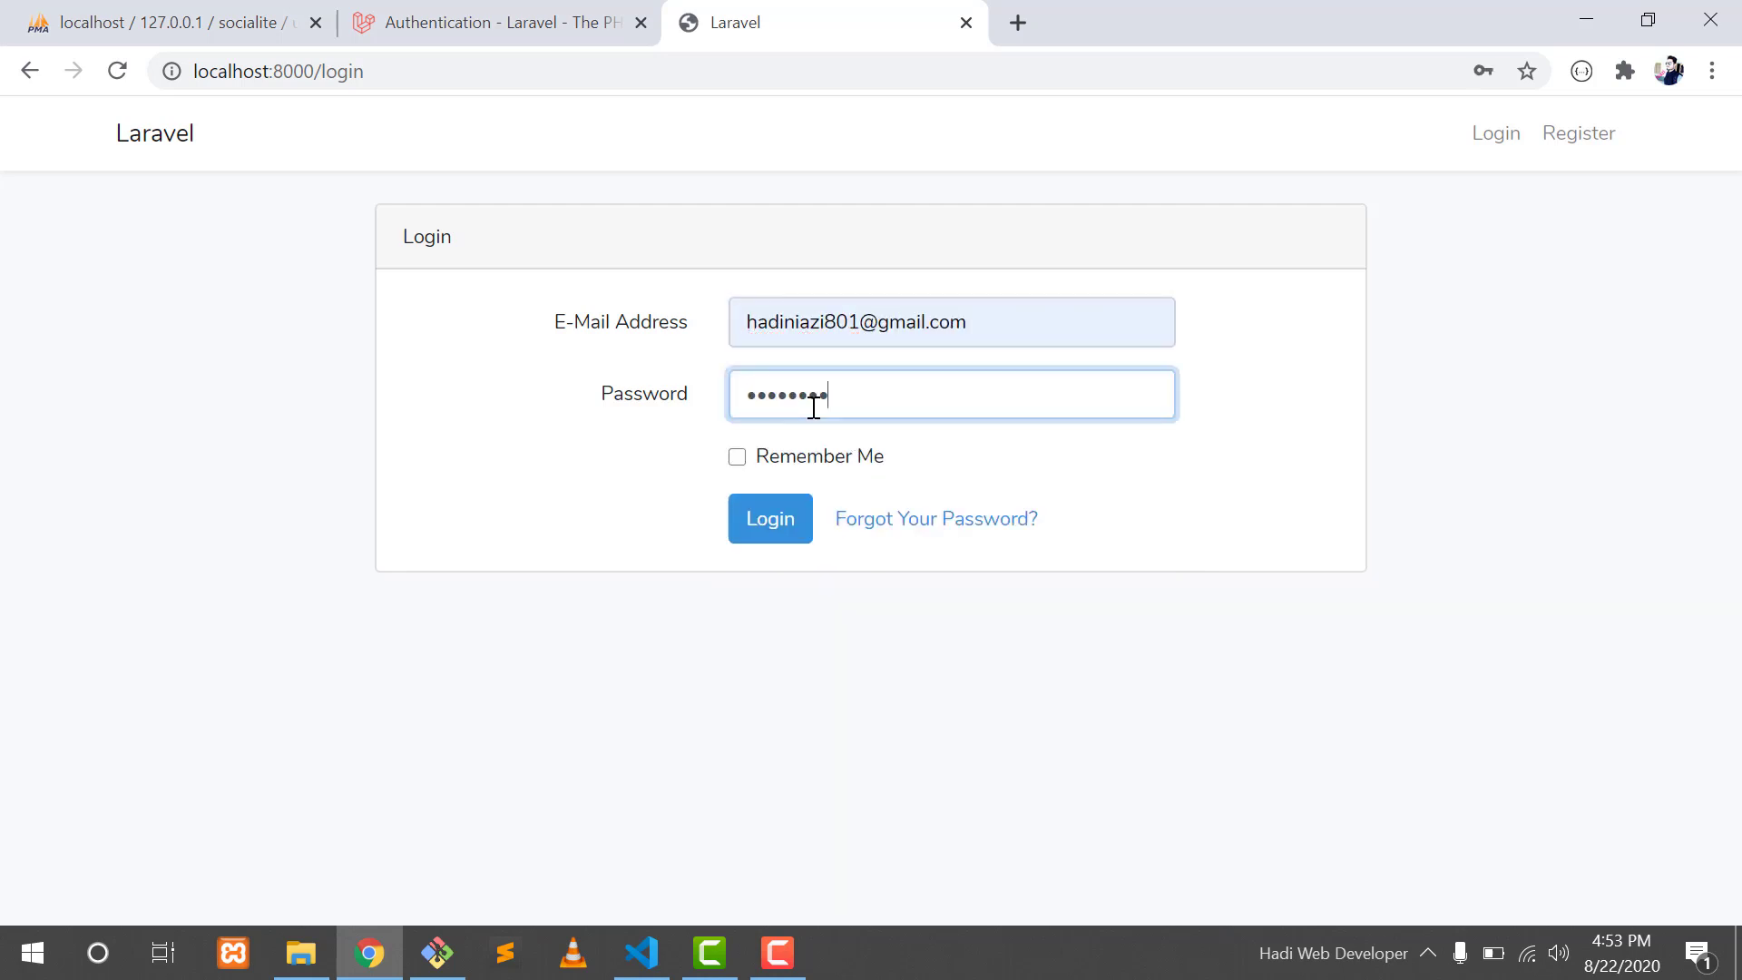
key("Return")
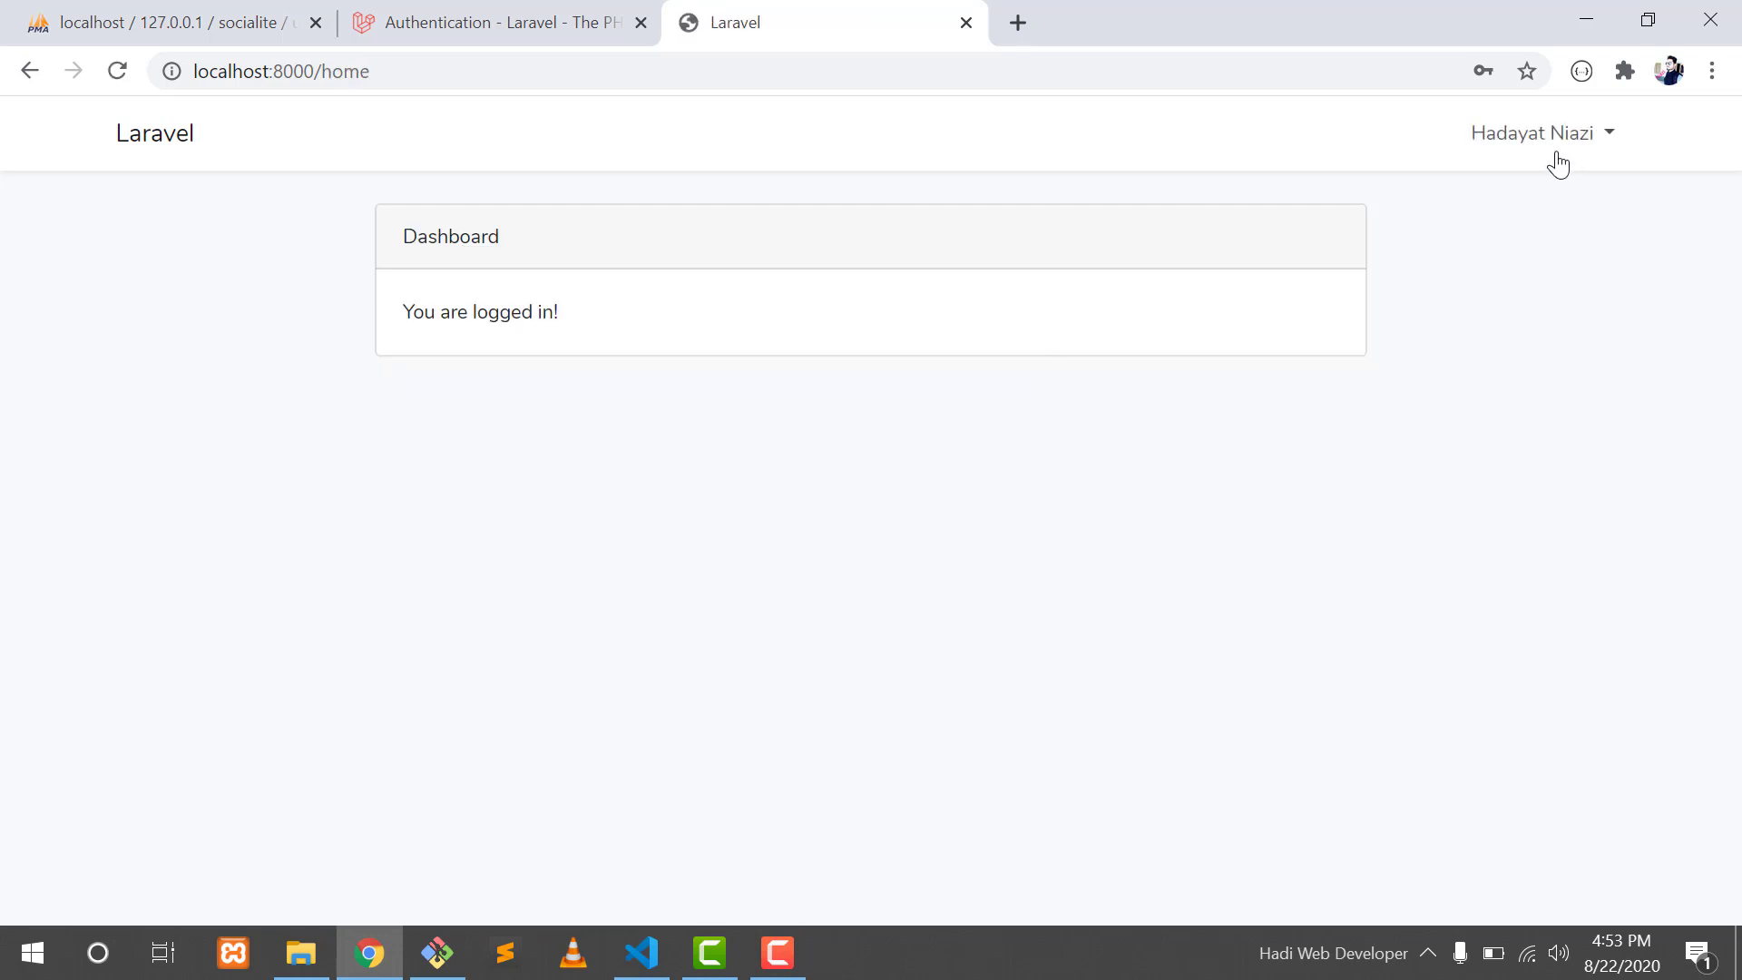
Log out of the account from the user menu.
left_click(1557, 141)
left_click(1548, 213)
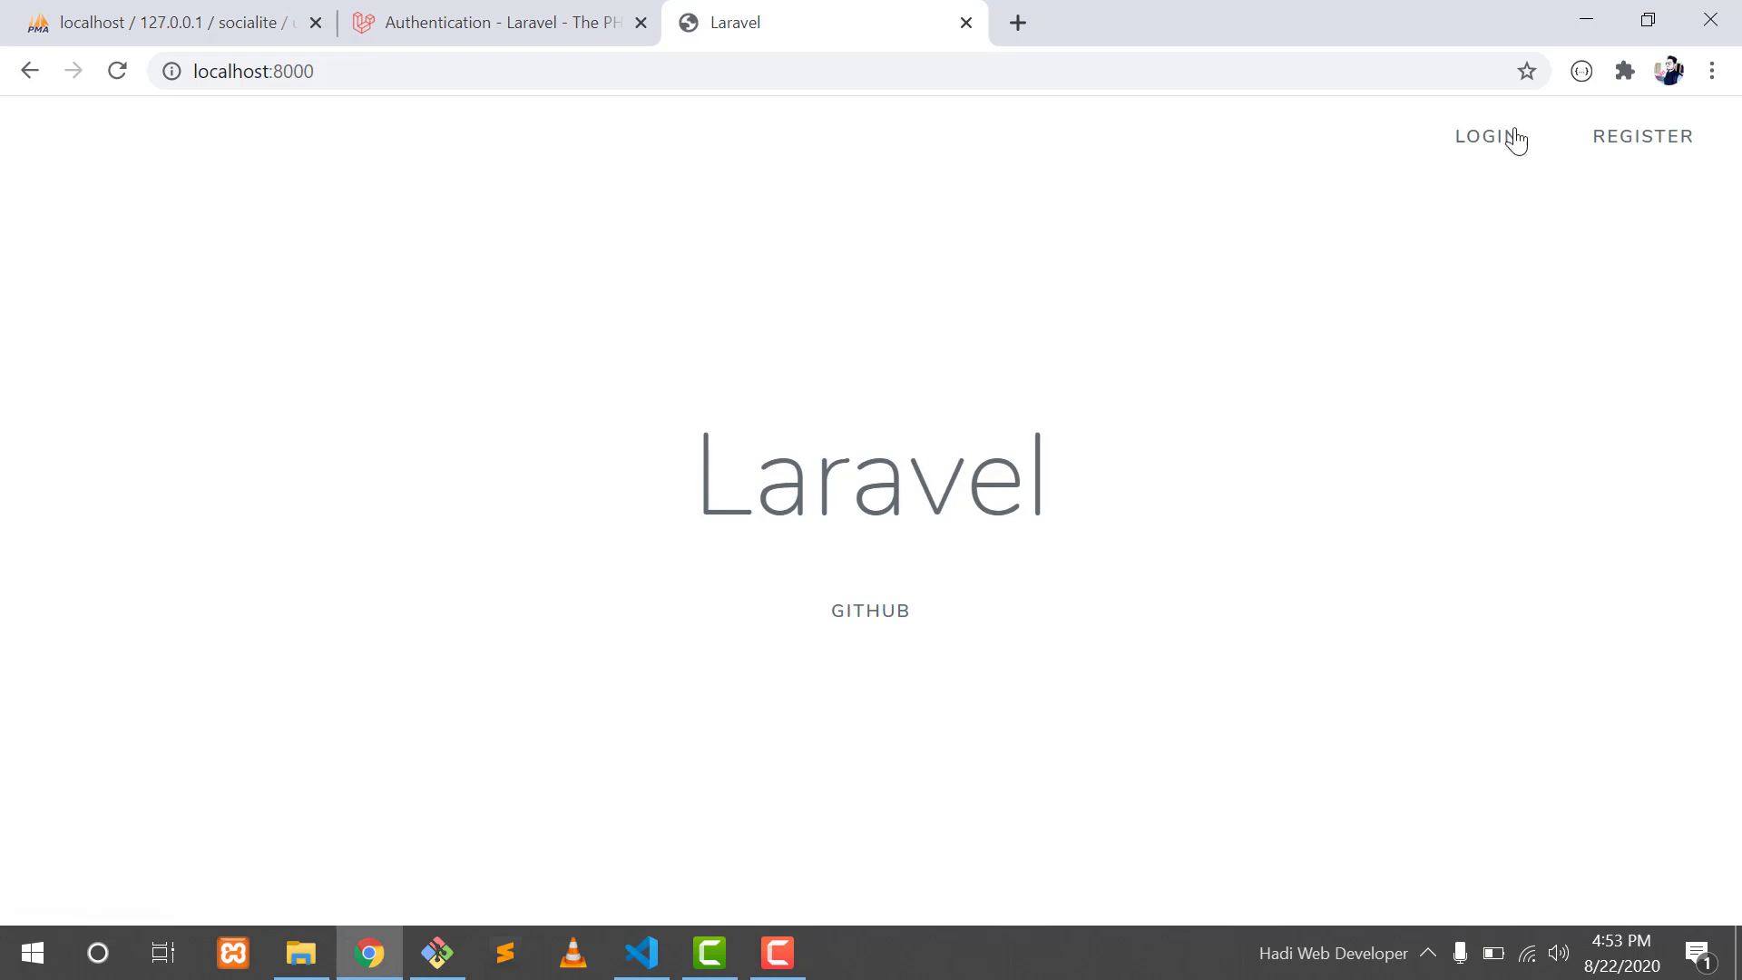
Bring up the empty login form again with Remember Me ticked.
left_click(1511, 136)
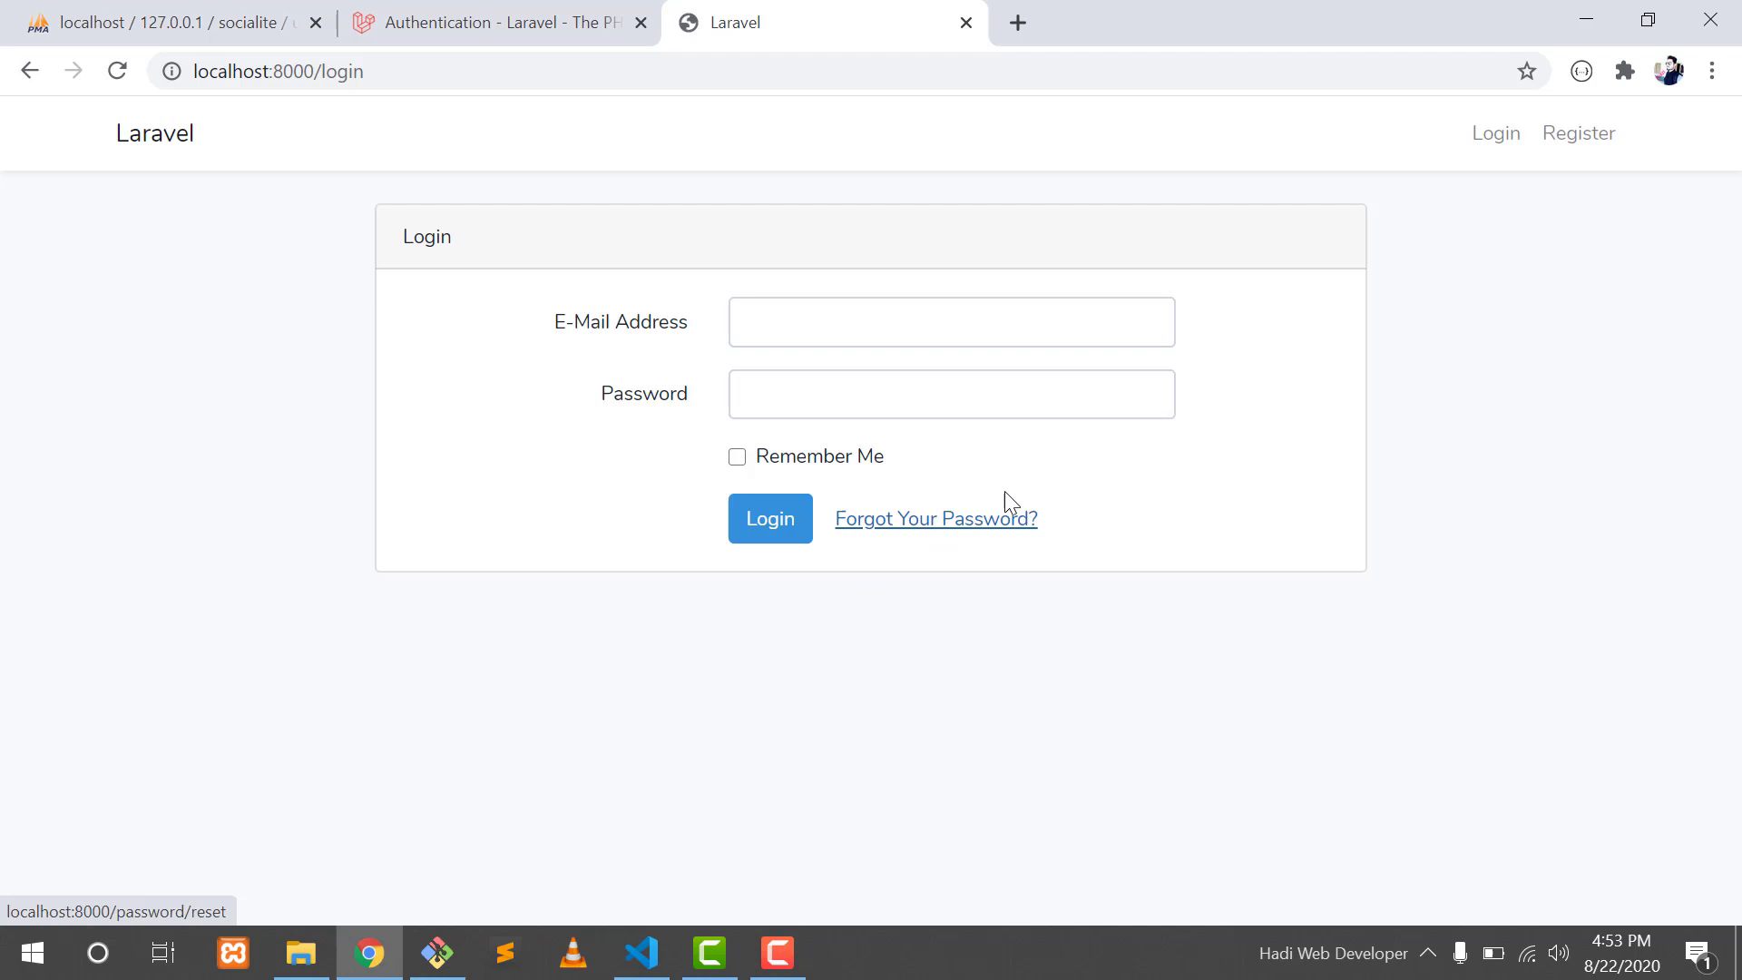
left_click(737, 457)
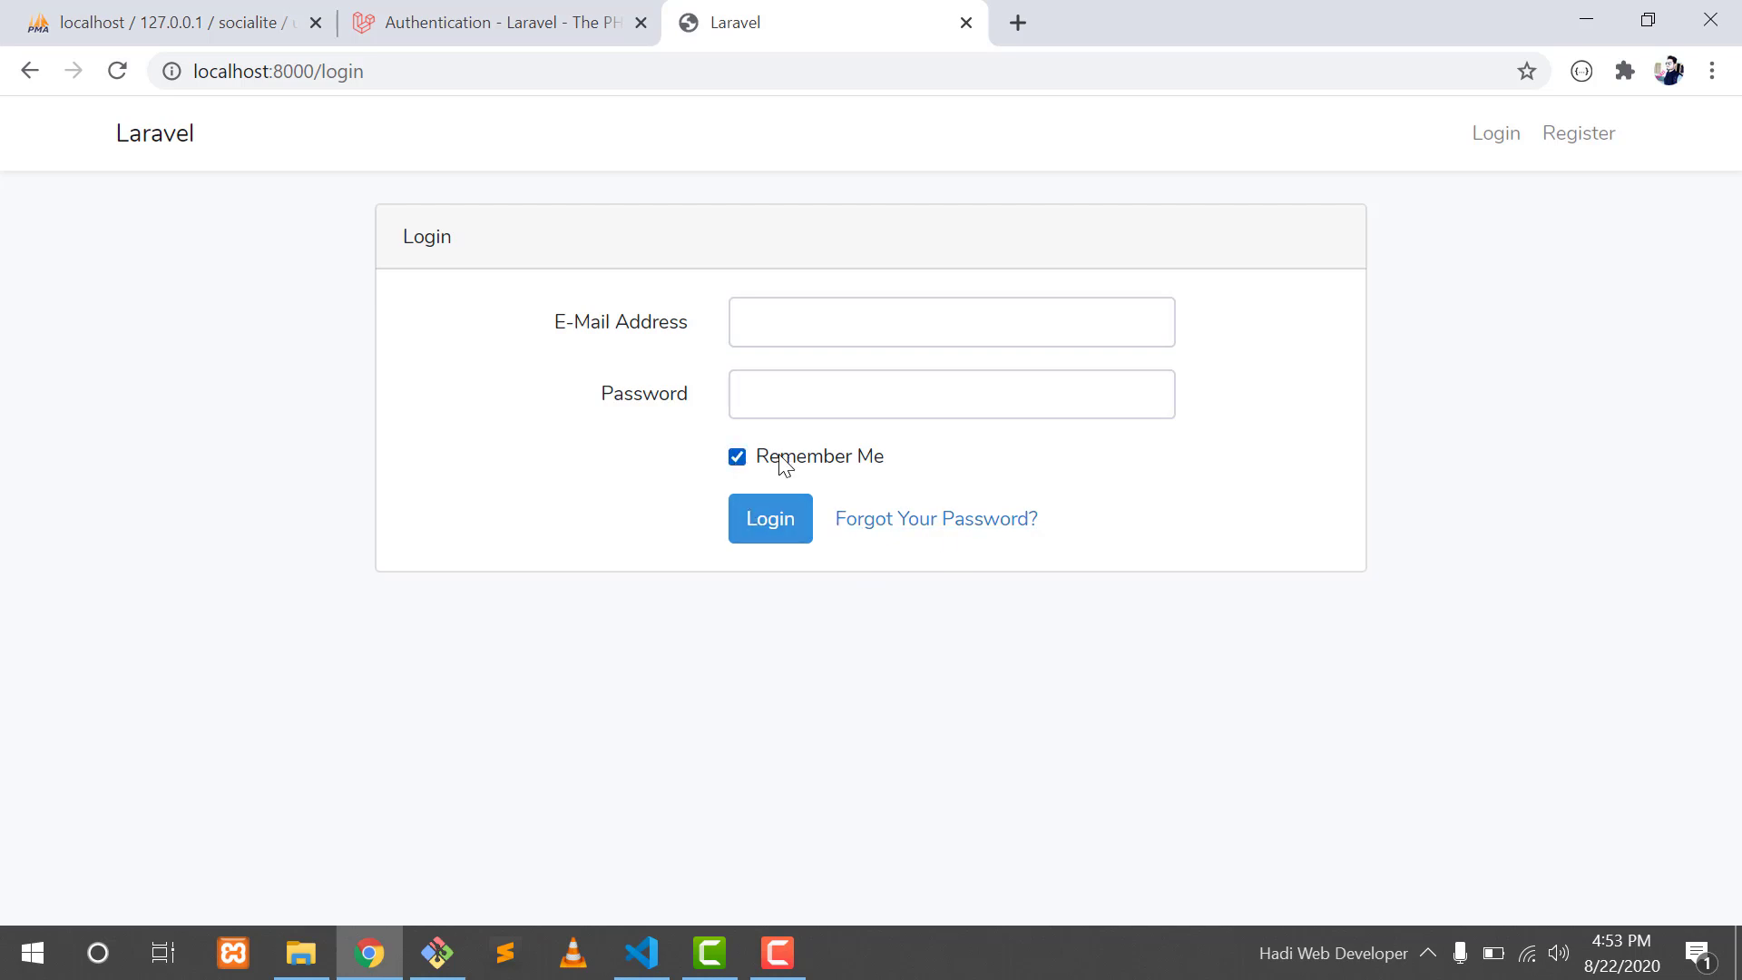